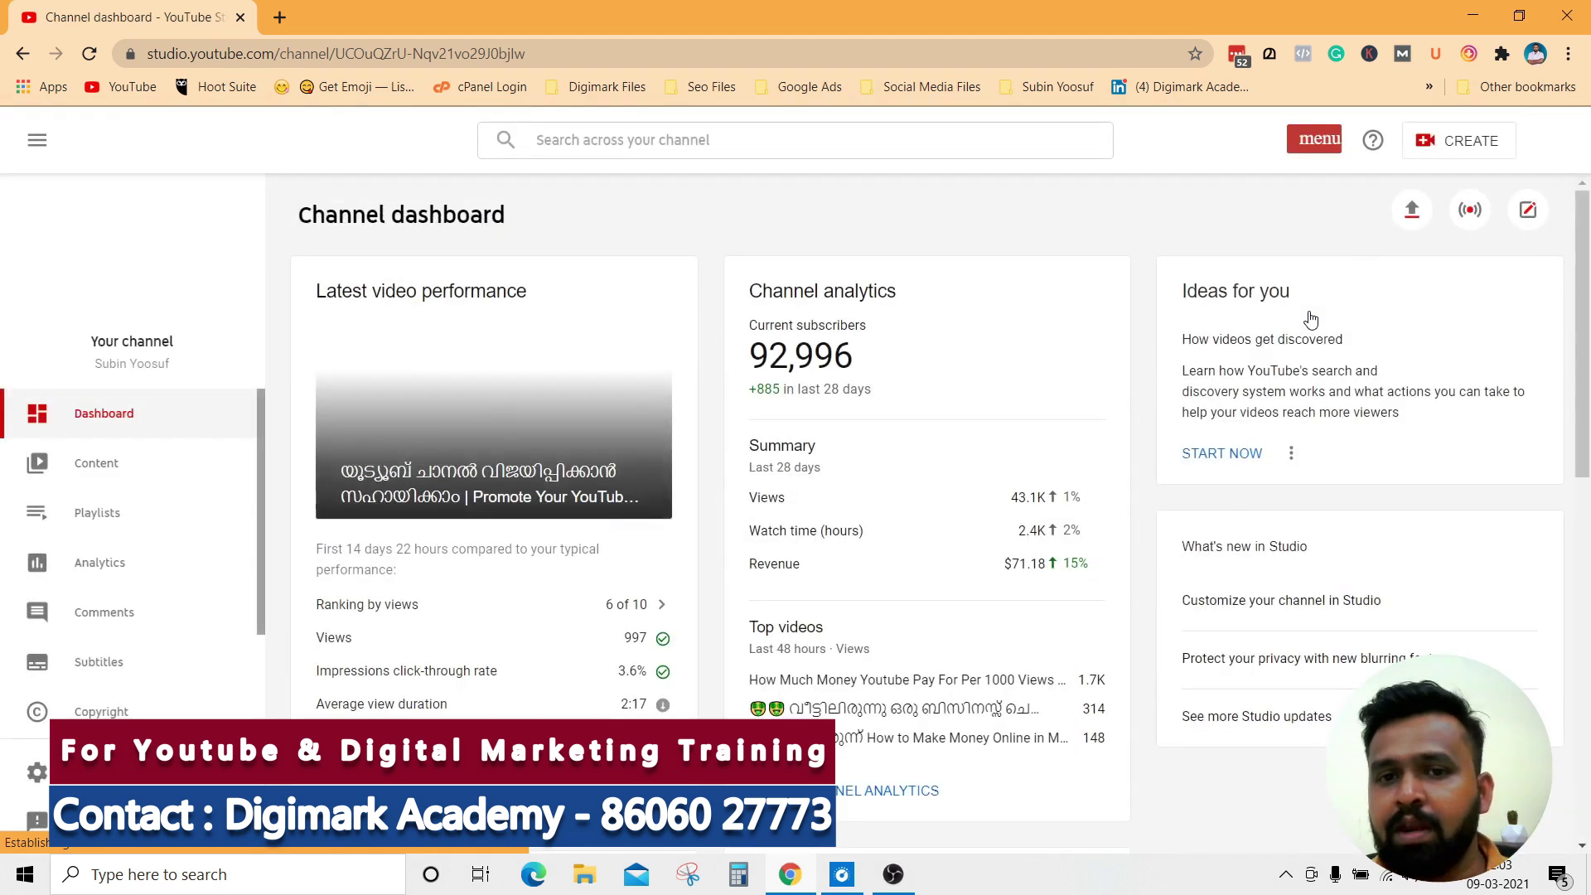
Search Google for "google ads" in a new browser tab.
click(284, 20)
text(go)
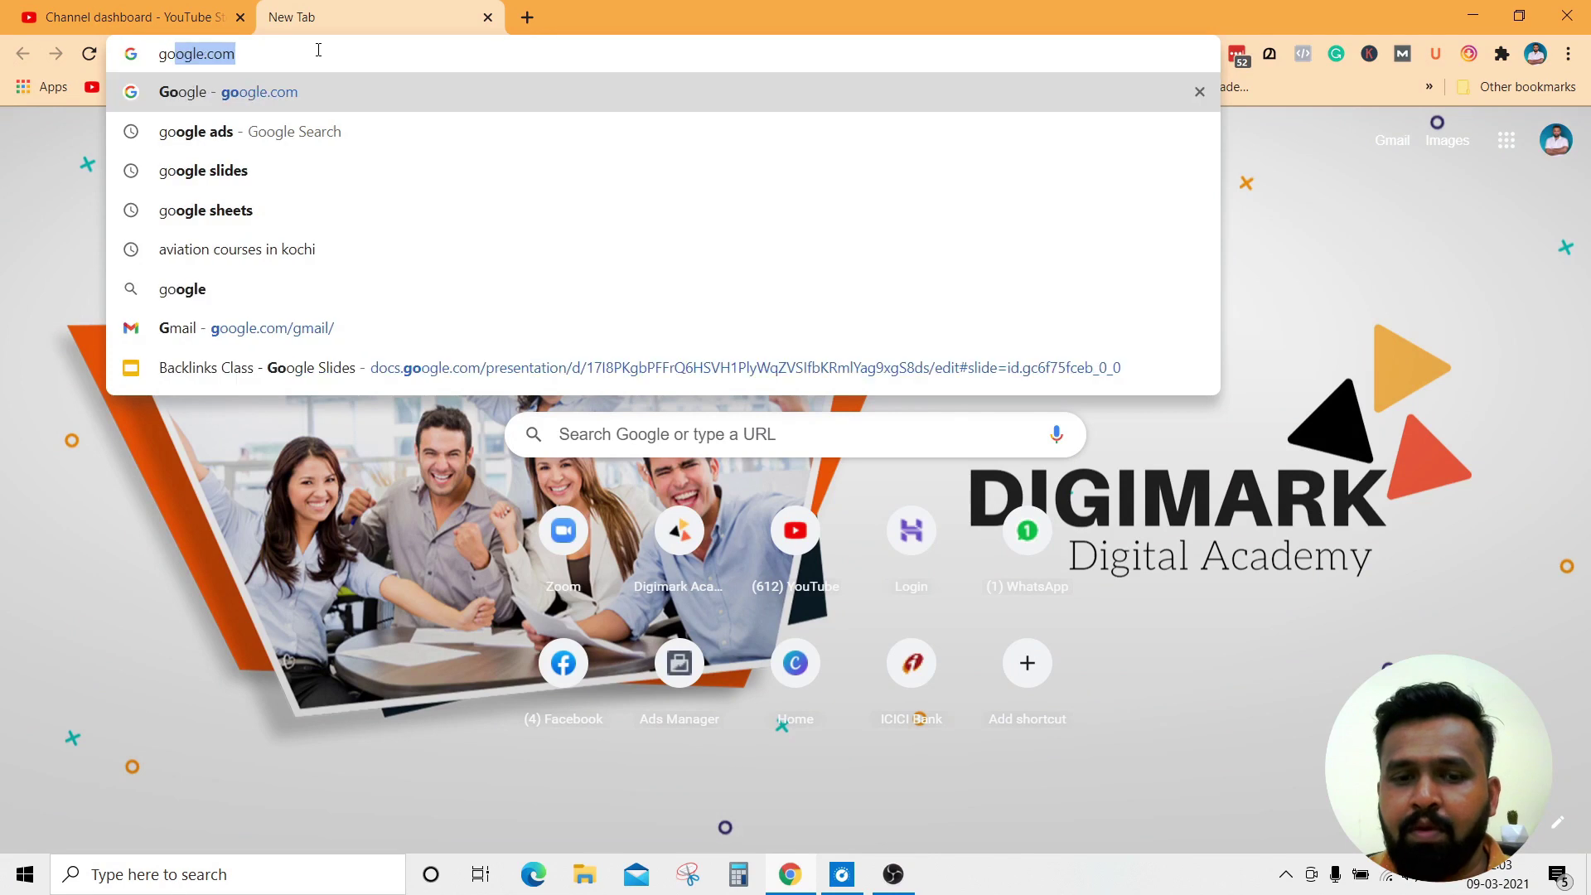
text(ogle ads)
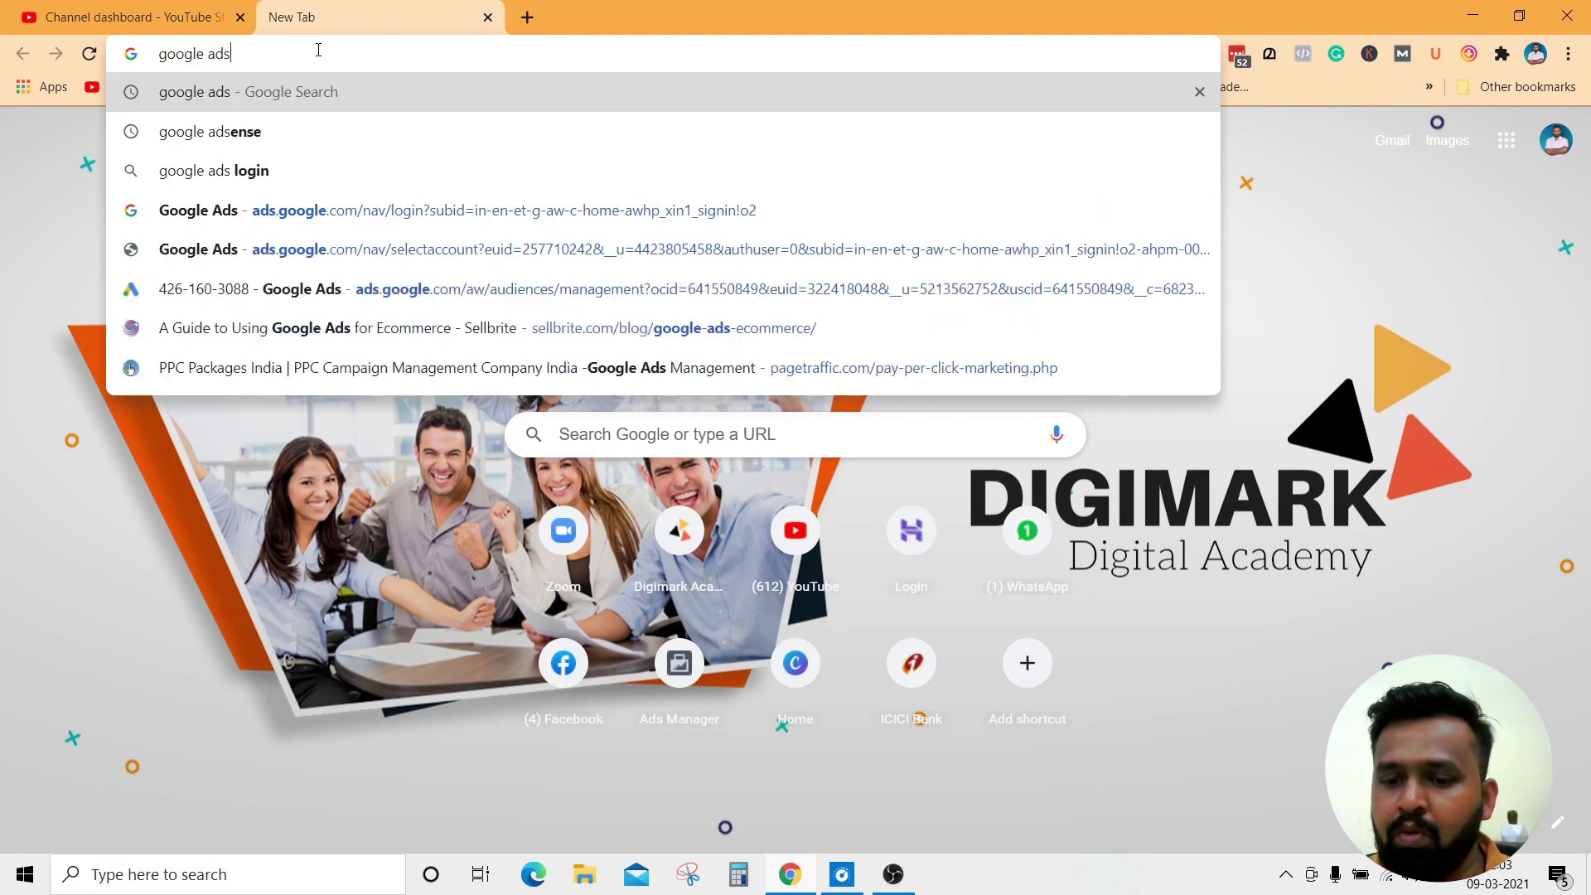
key(Return)
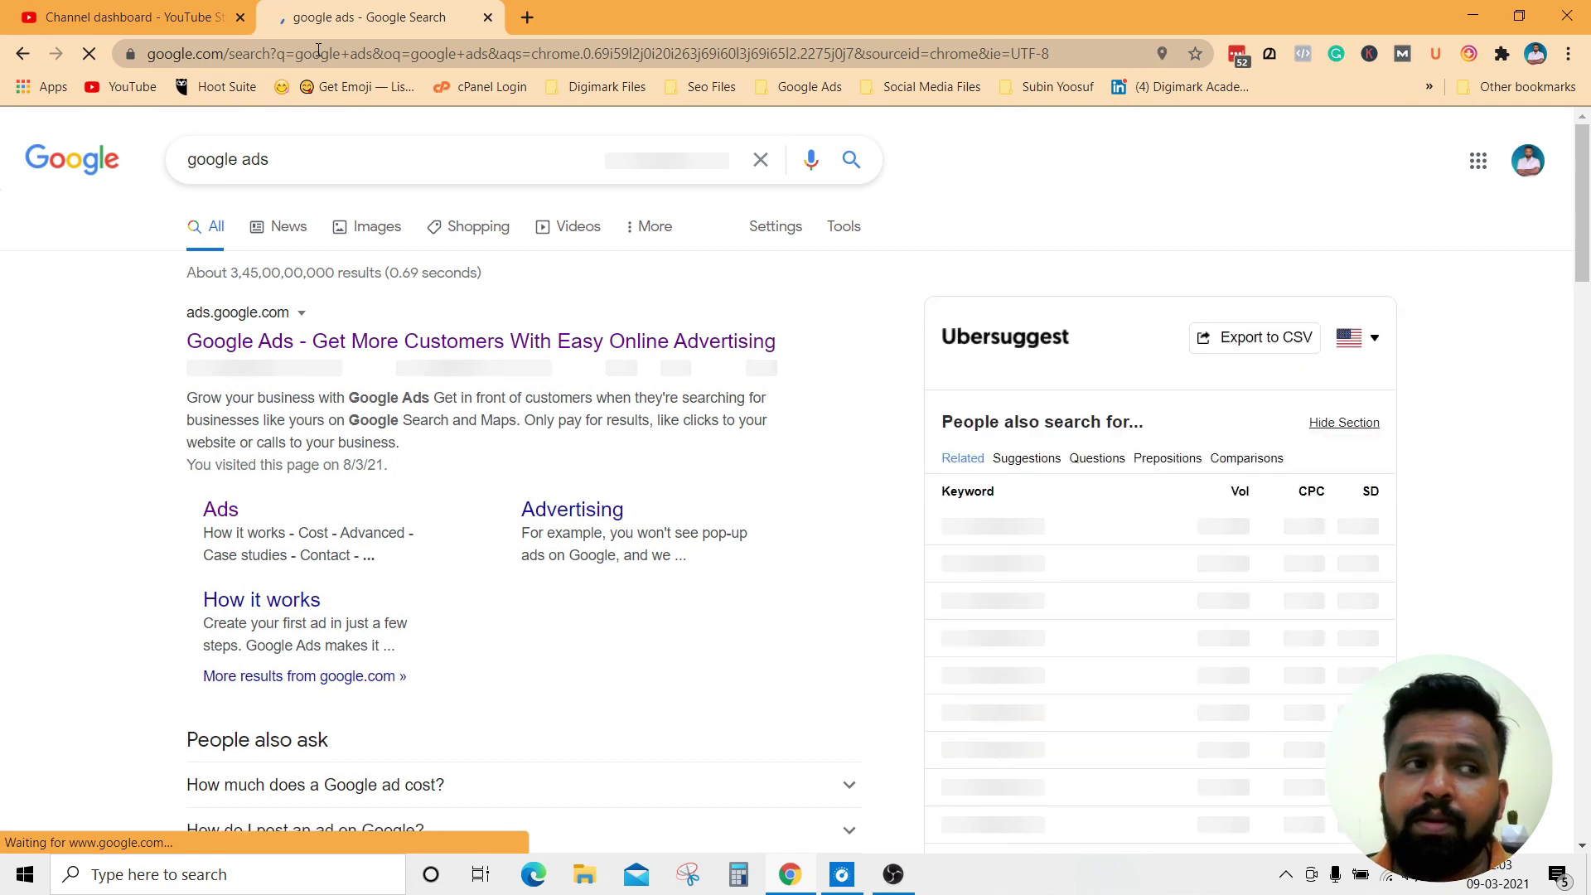
Return to YouTube Studio and open the channel's list of uploaded videos.
click(150, 28)
click(89, 477)
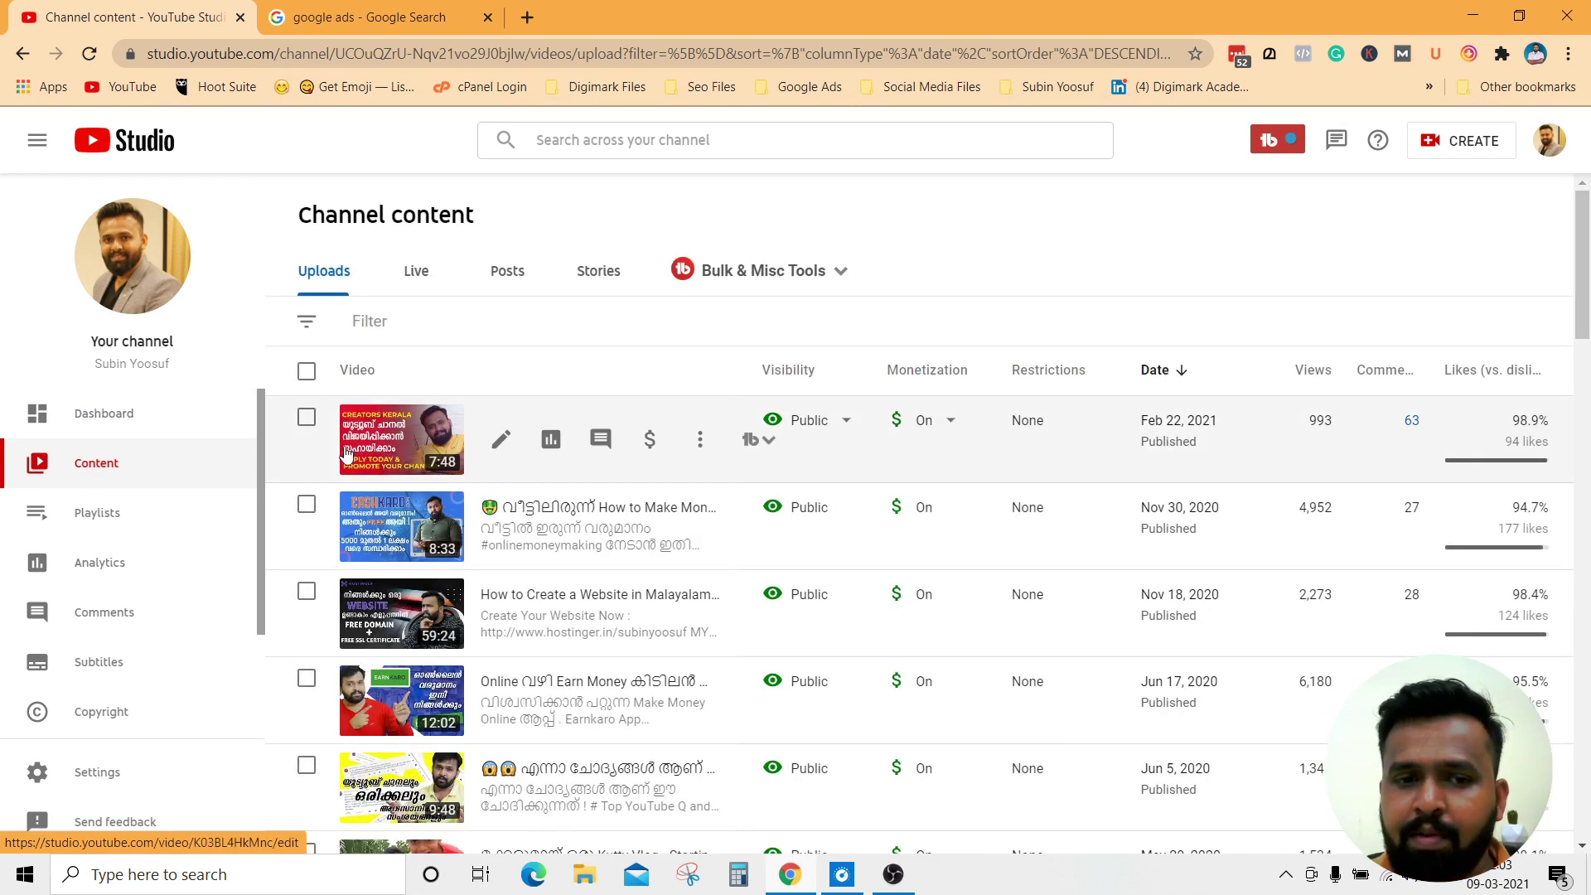
scroll(610, 401, down, 2)
scroll(600, 416, up, 2)
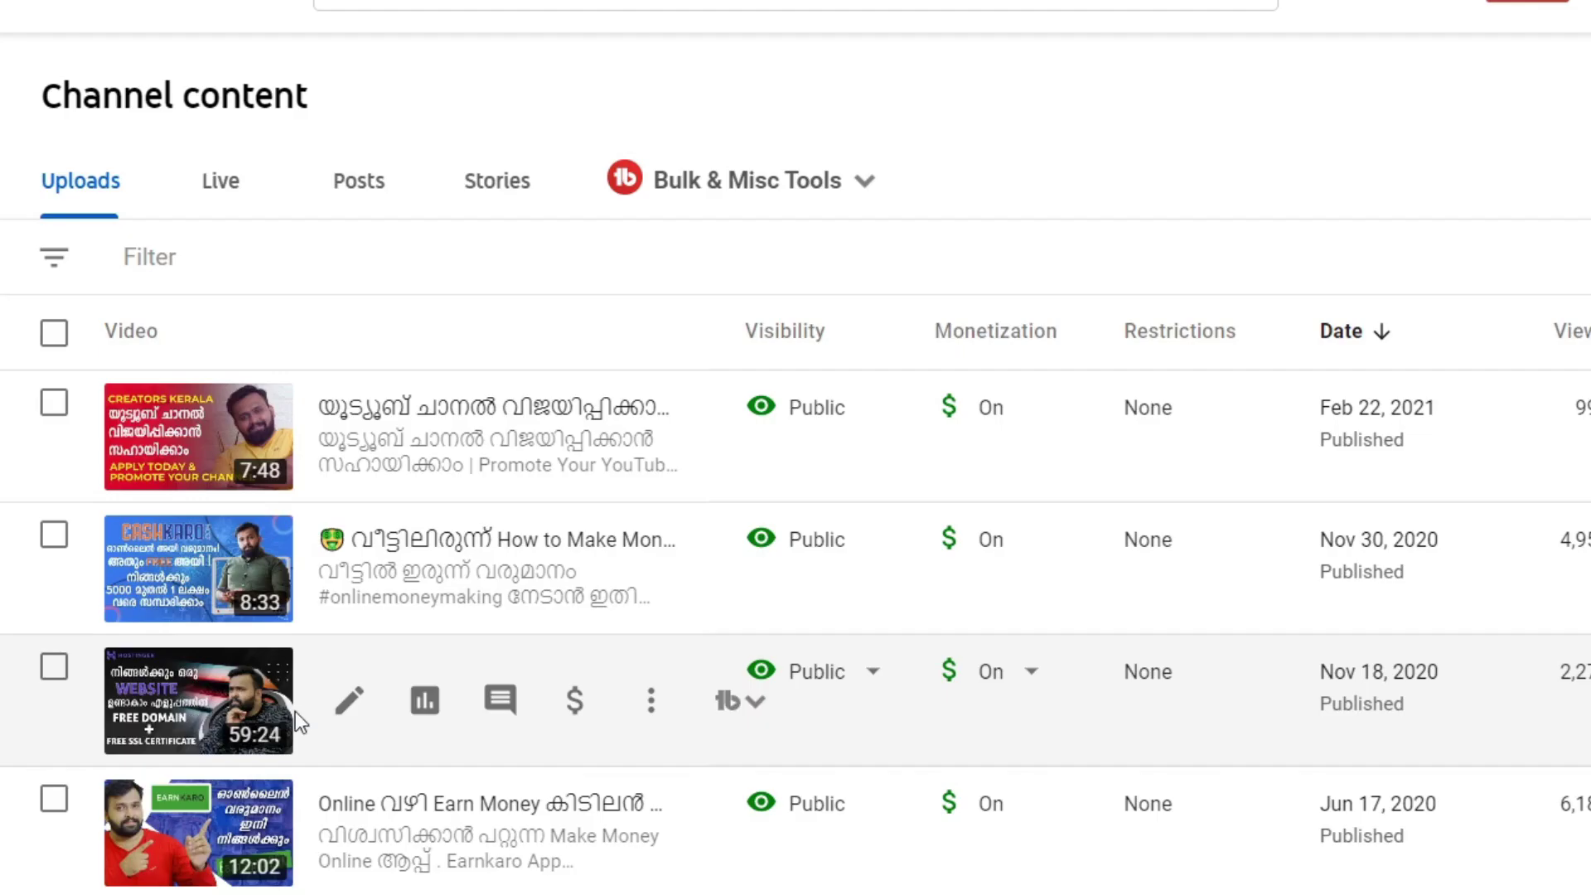
Promote the "How to Create a Website in Malayalam" video through Google Ads, using a new Ads account.
click(653, 709)
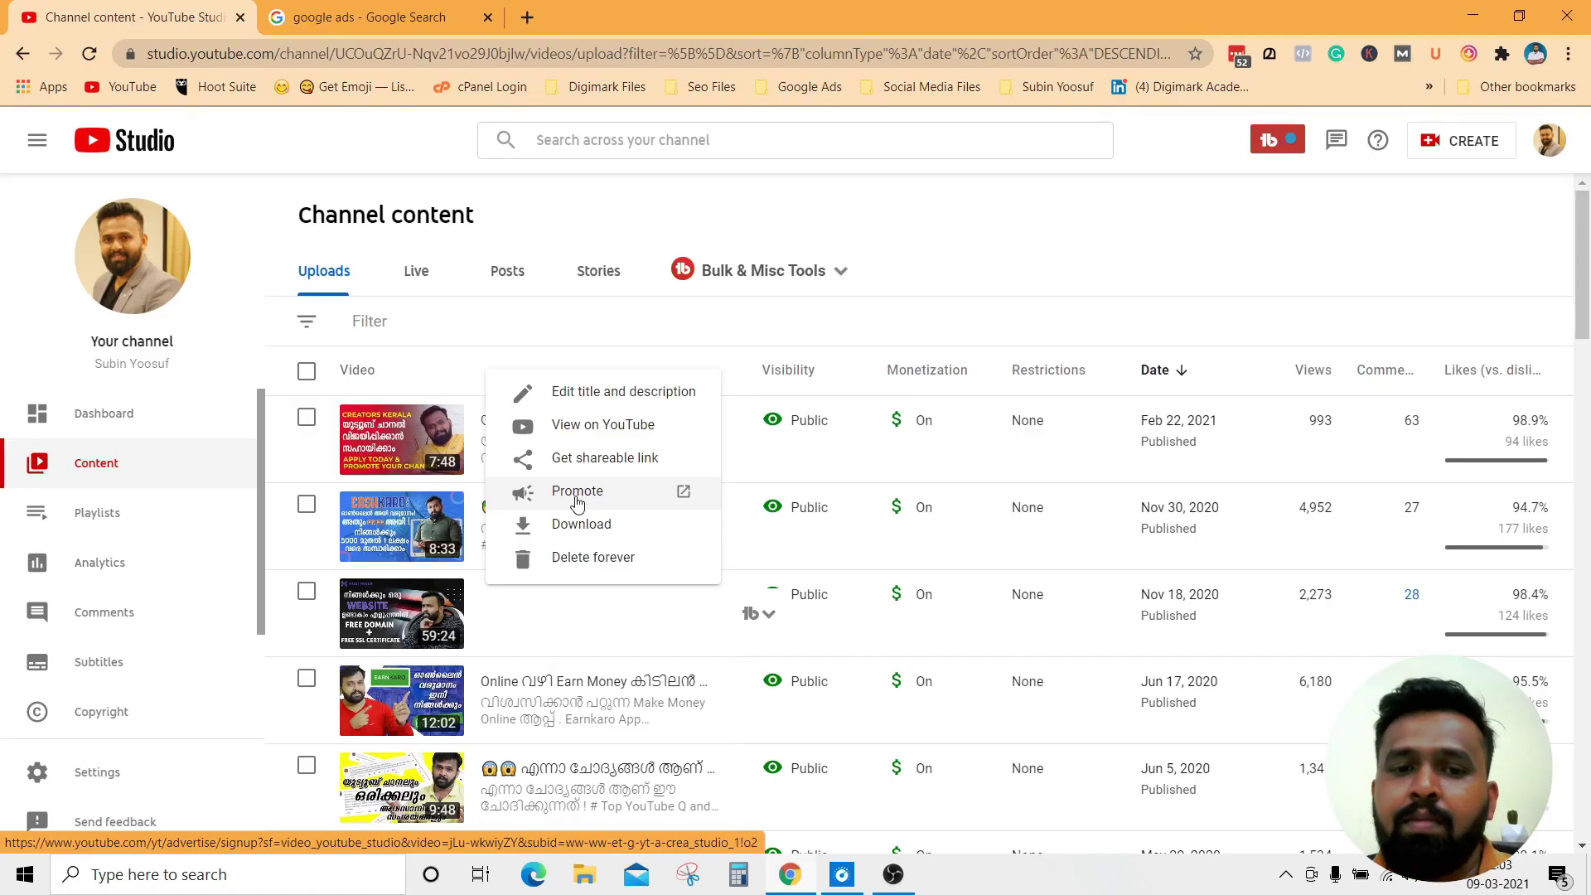
click(578, 498)
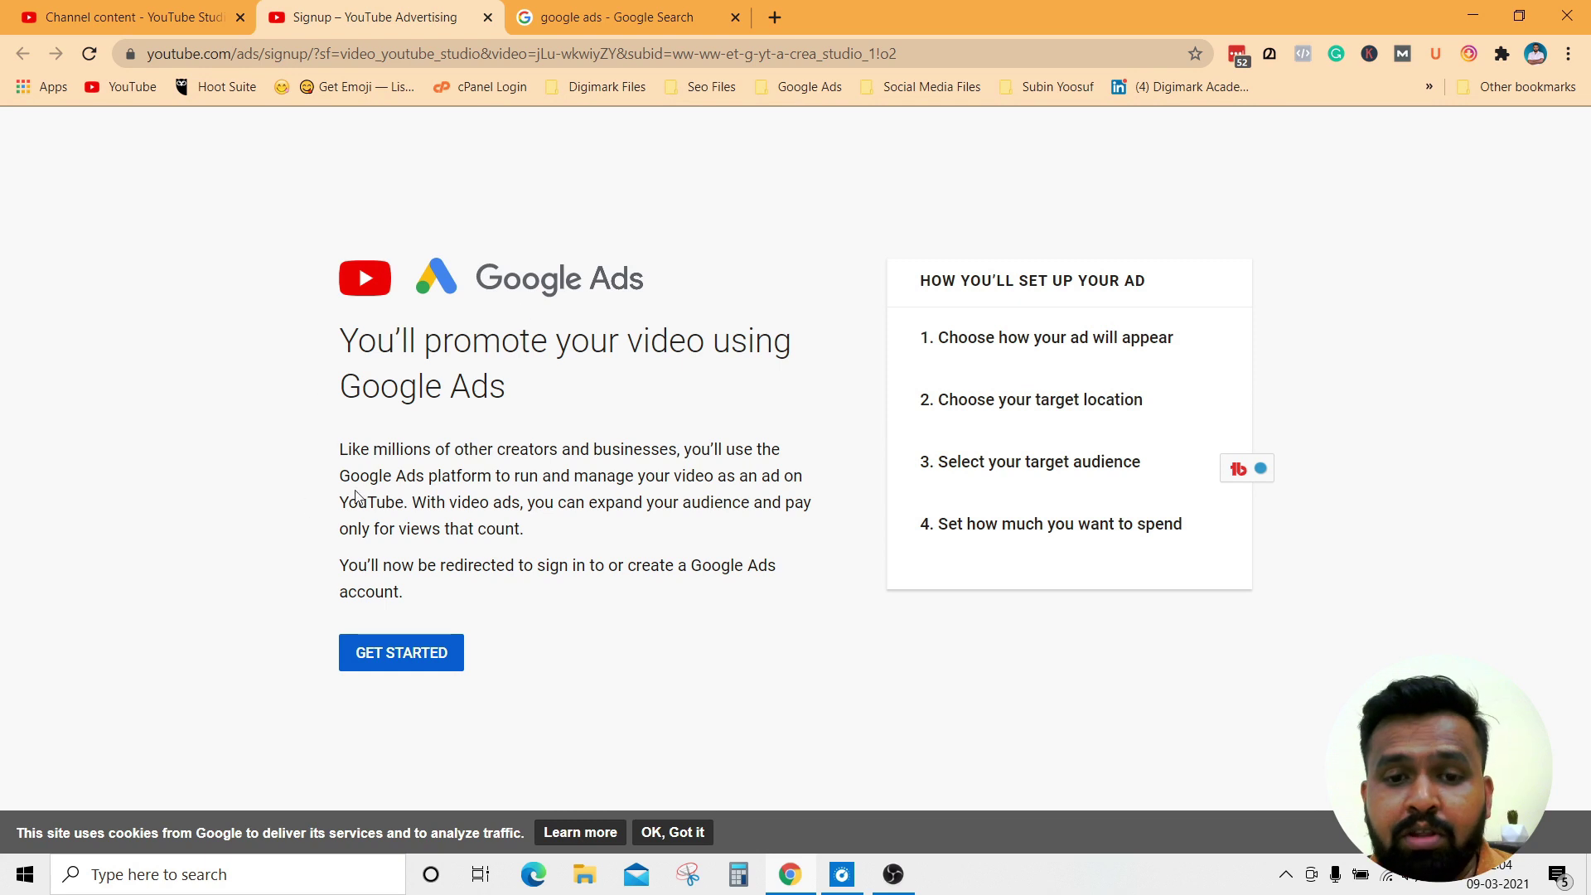
click(426, 652)
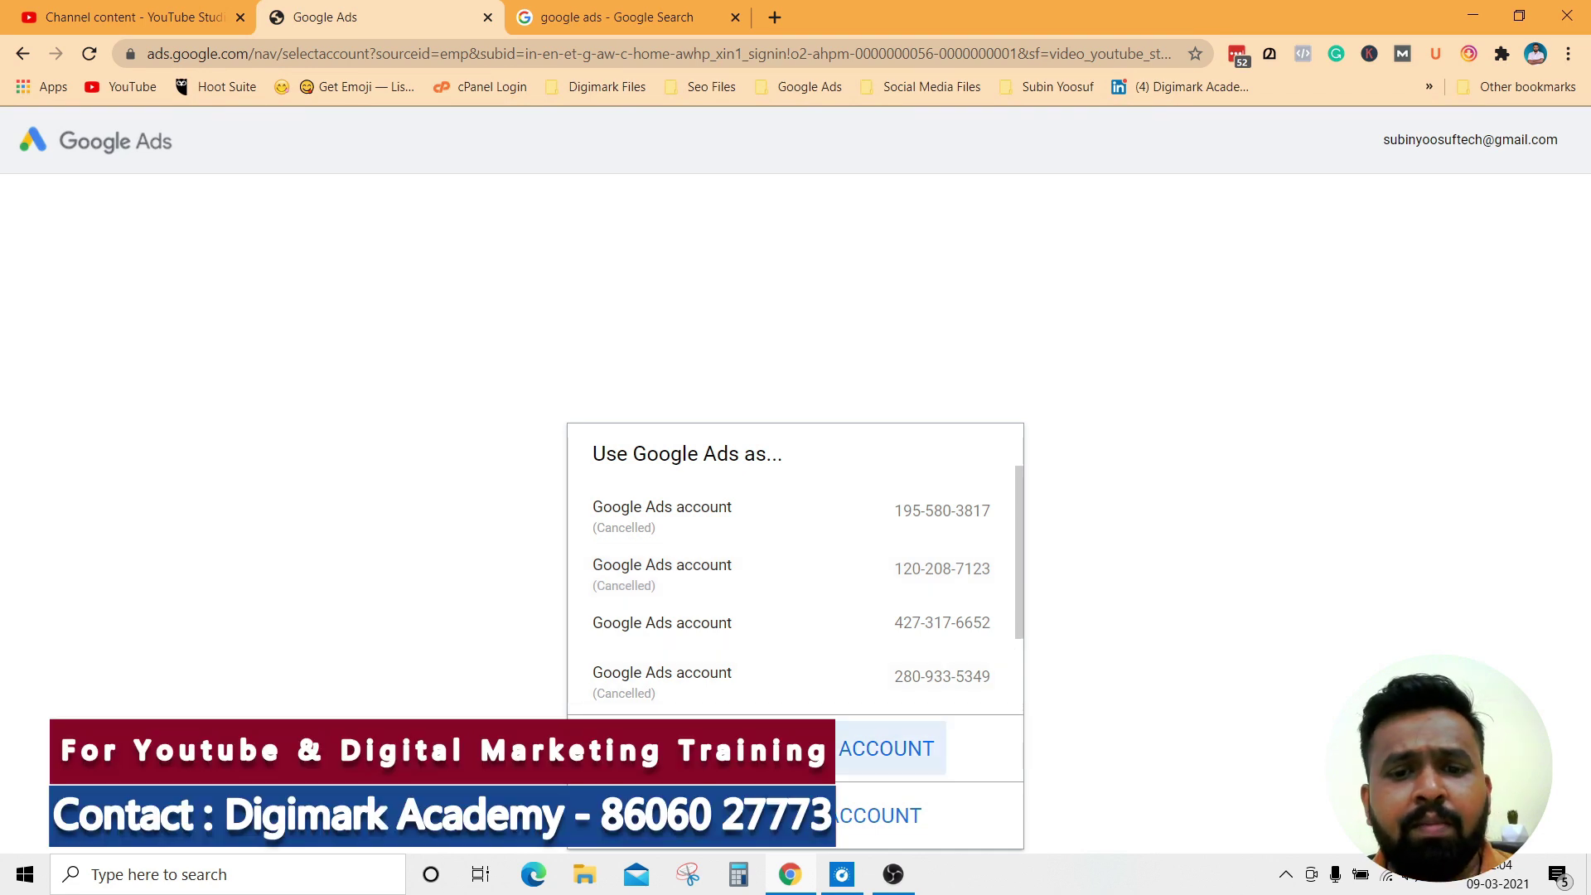
click(821, 815)
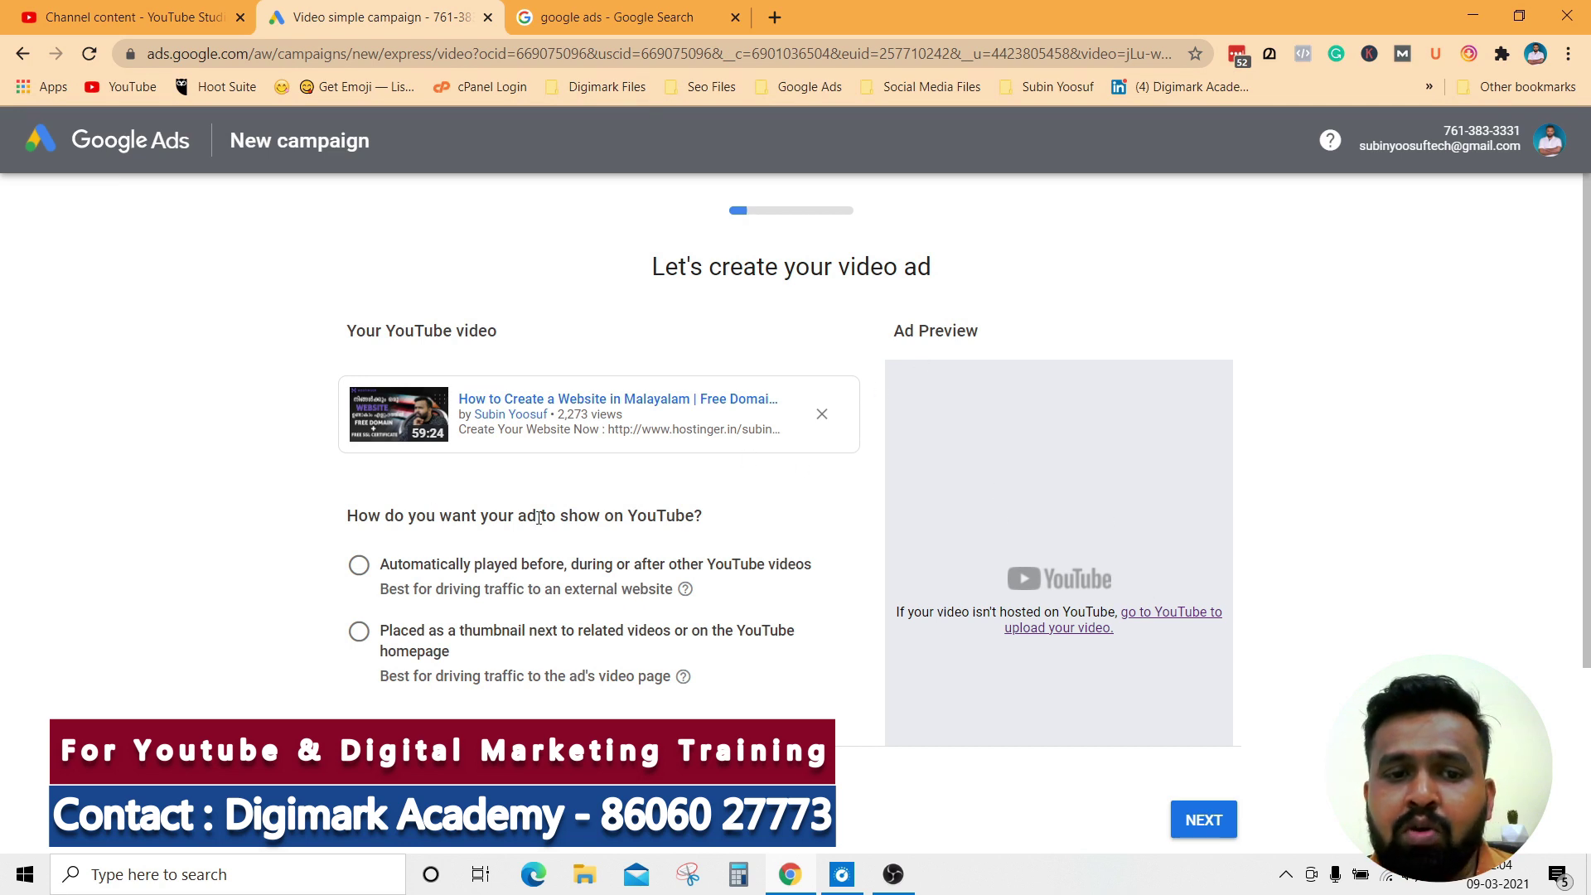
Set the video ad to be placed as a thumbnail next to related videos or on the YouTube homepage.
drag(346, 515, 727, 519)
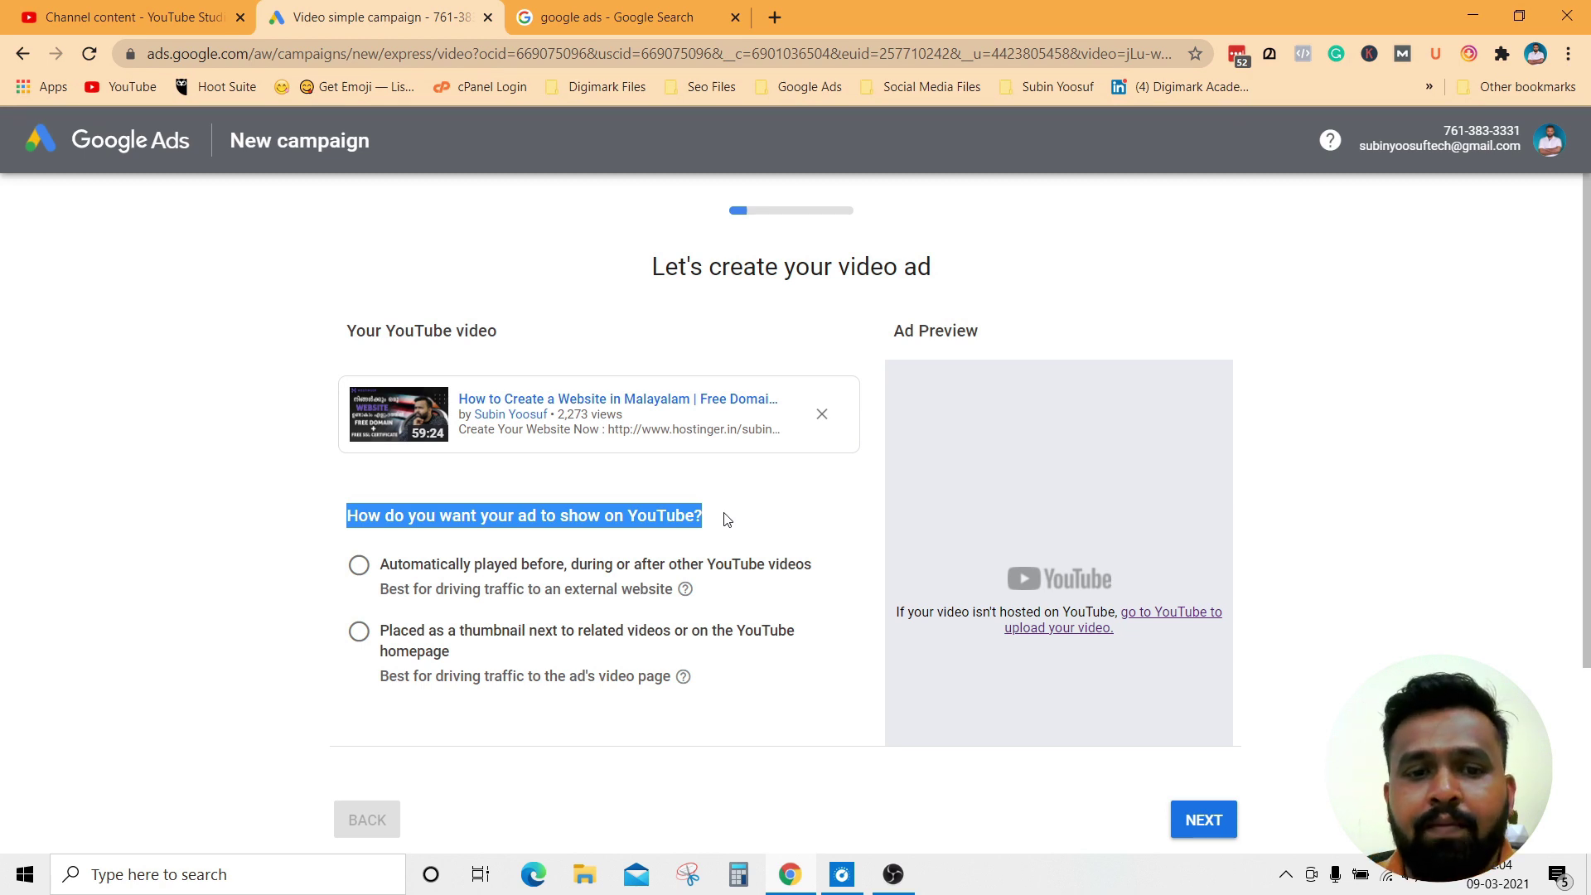
click(231, 562)
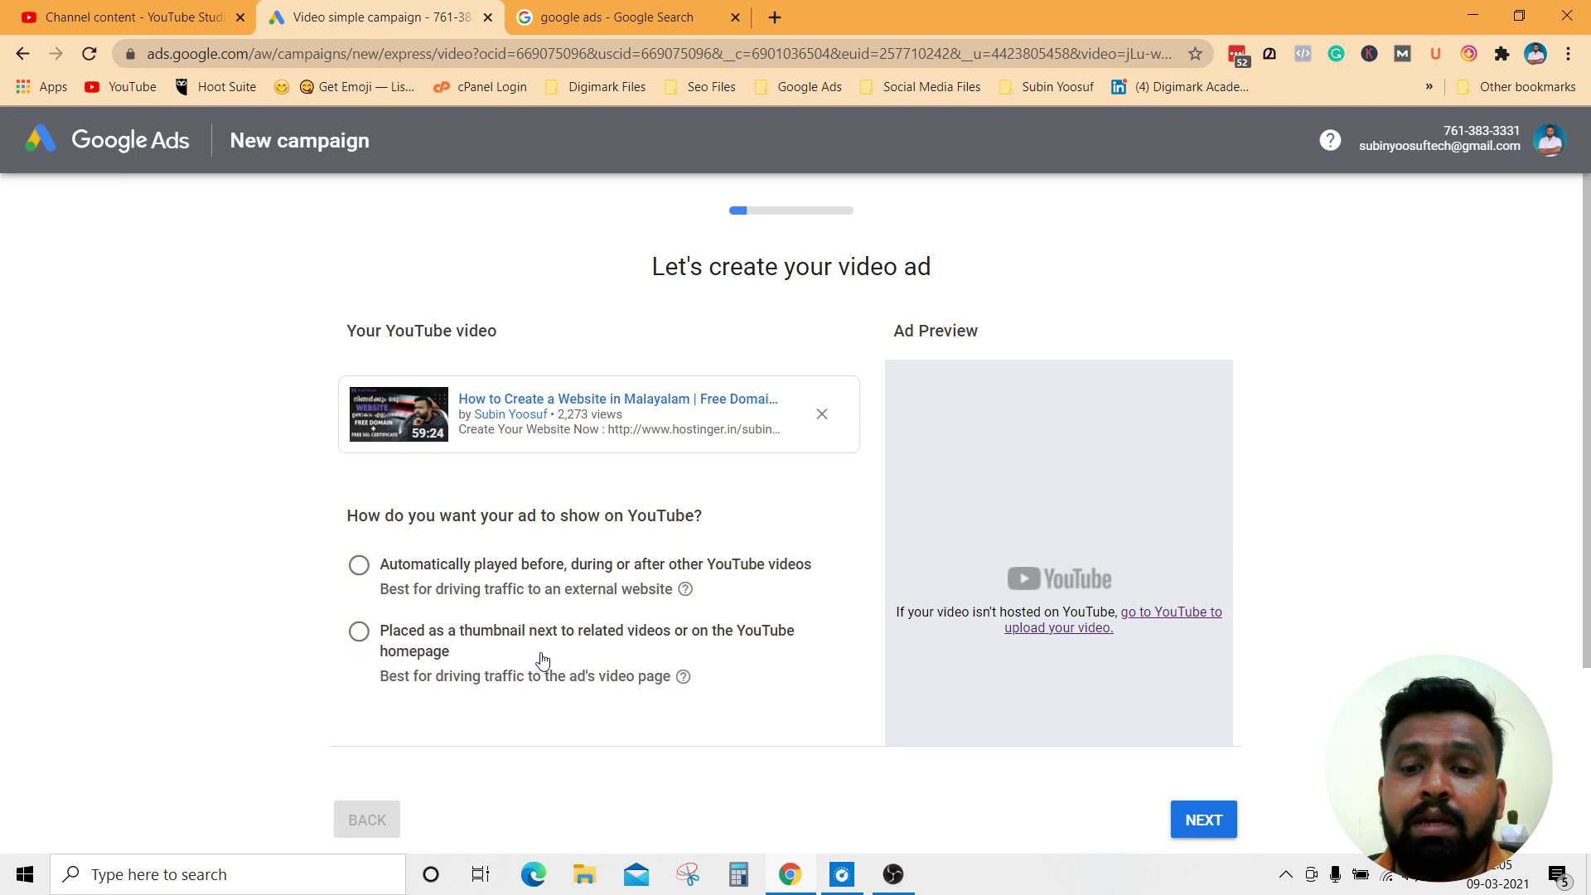
click(360, 634)
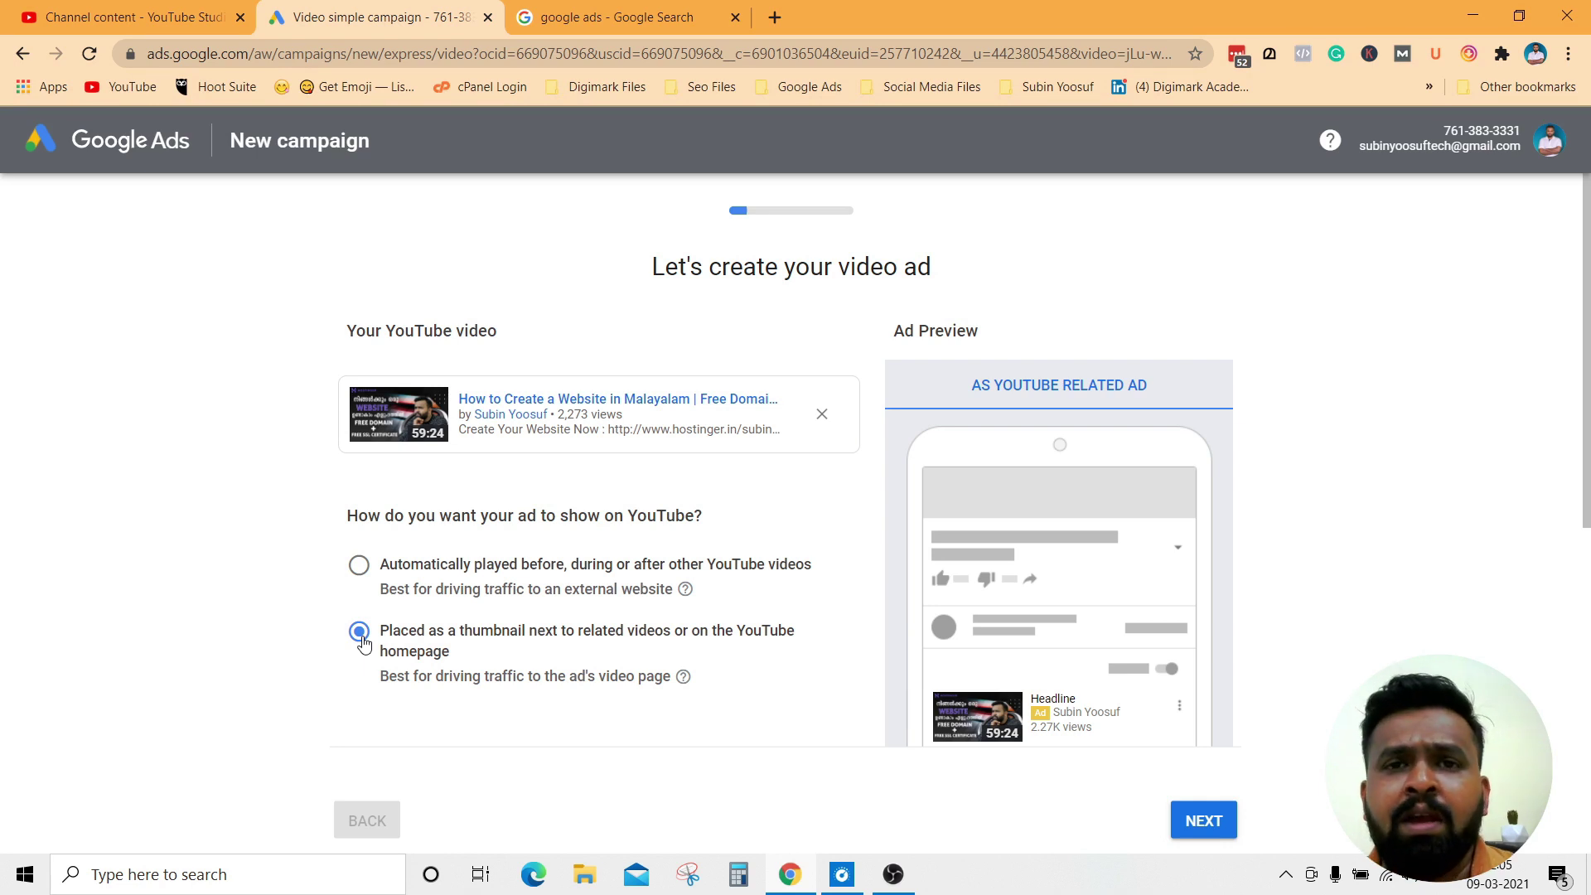
Switch the ad preview to Desktop and examine how the thumbnail ad looks beside a video.
scroll(758, 609, down, 3)
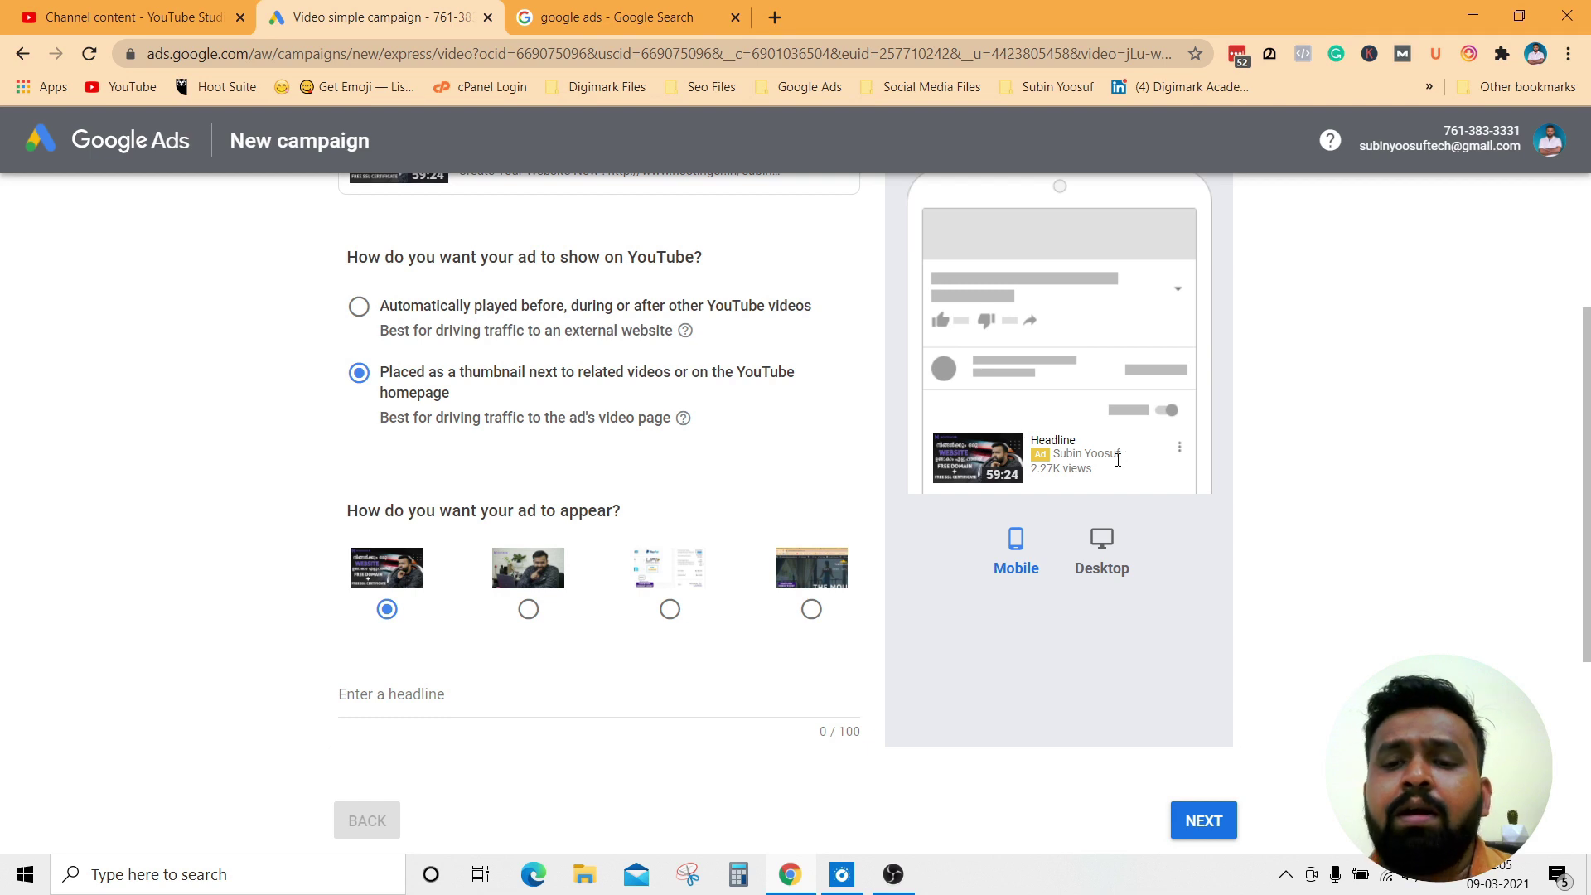
click(1101, 543)
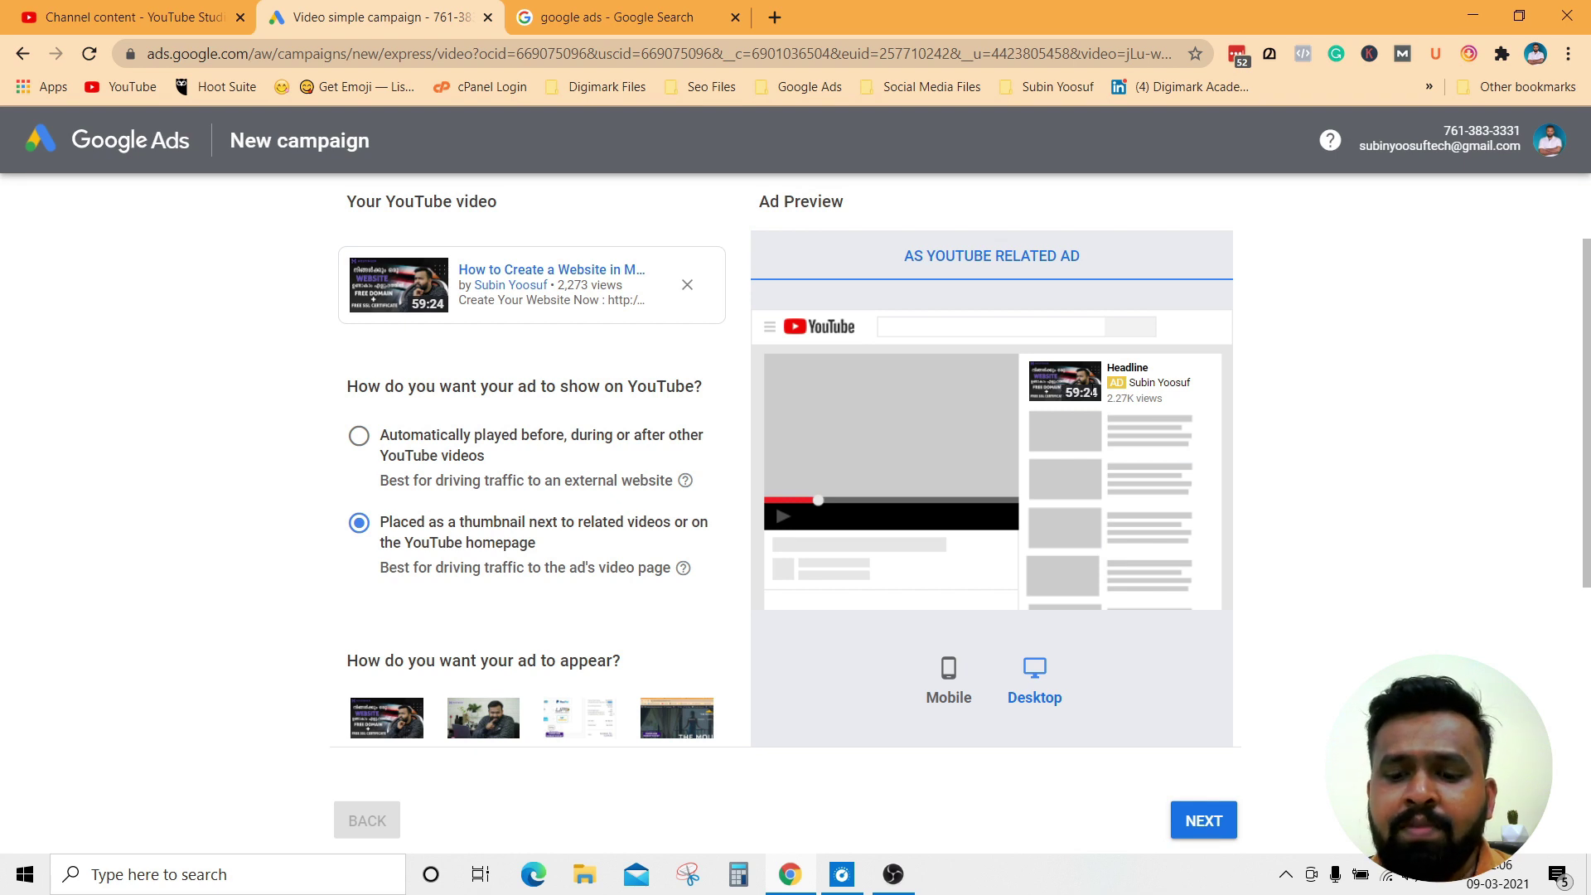
key(ctrl+plus)
key(ctrl+plus)
key(ctrl+plus)
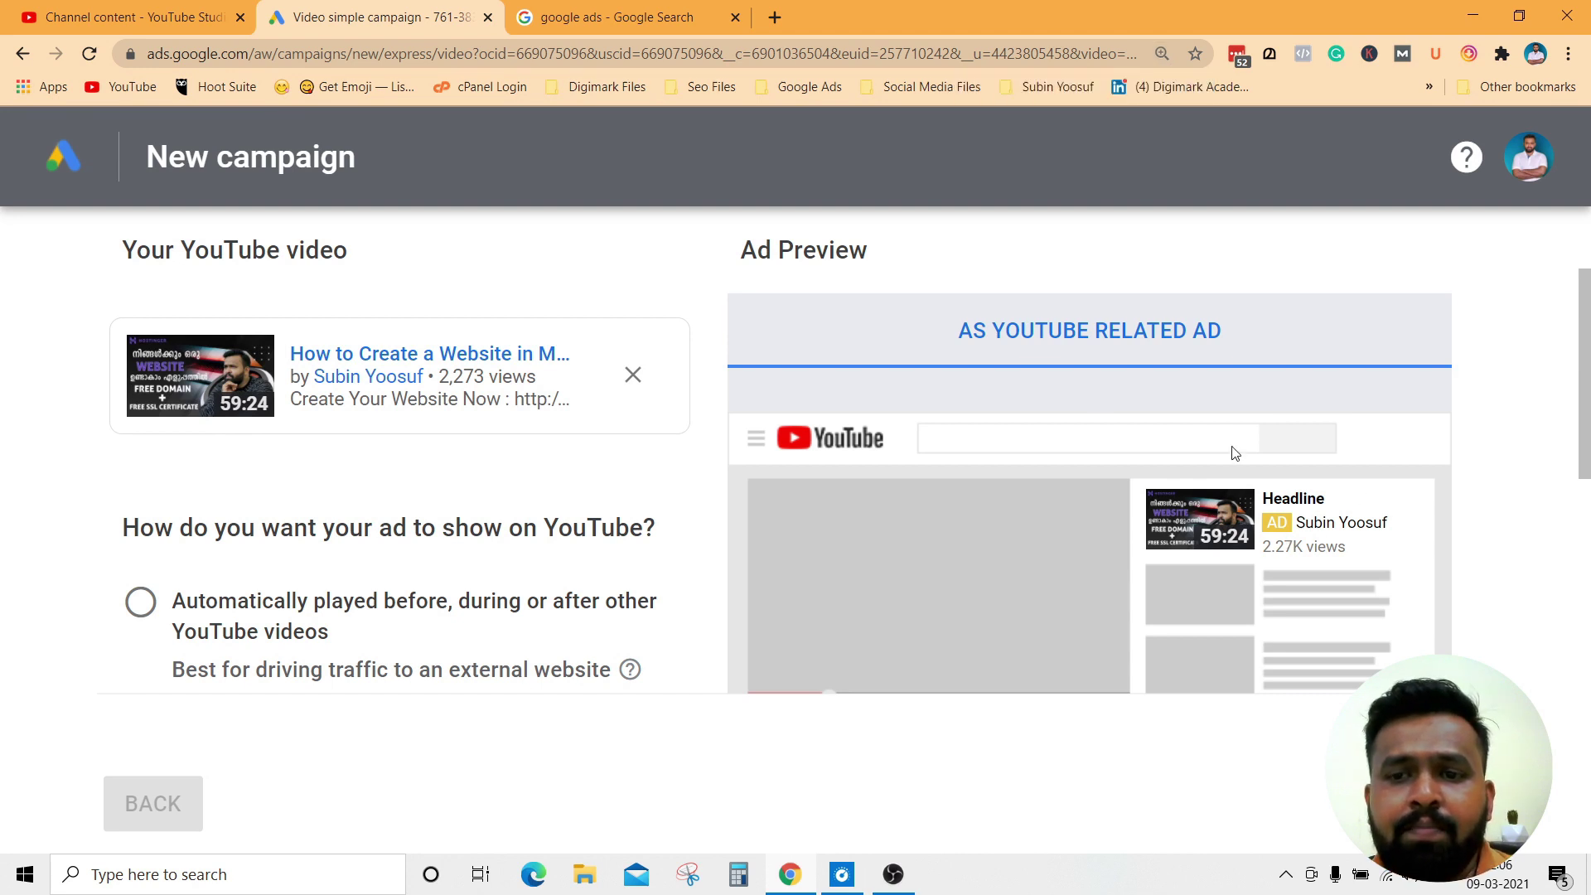
key(ctrl+0)
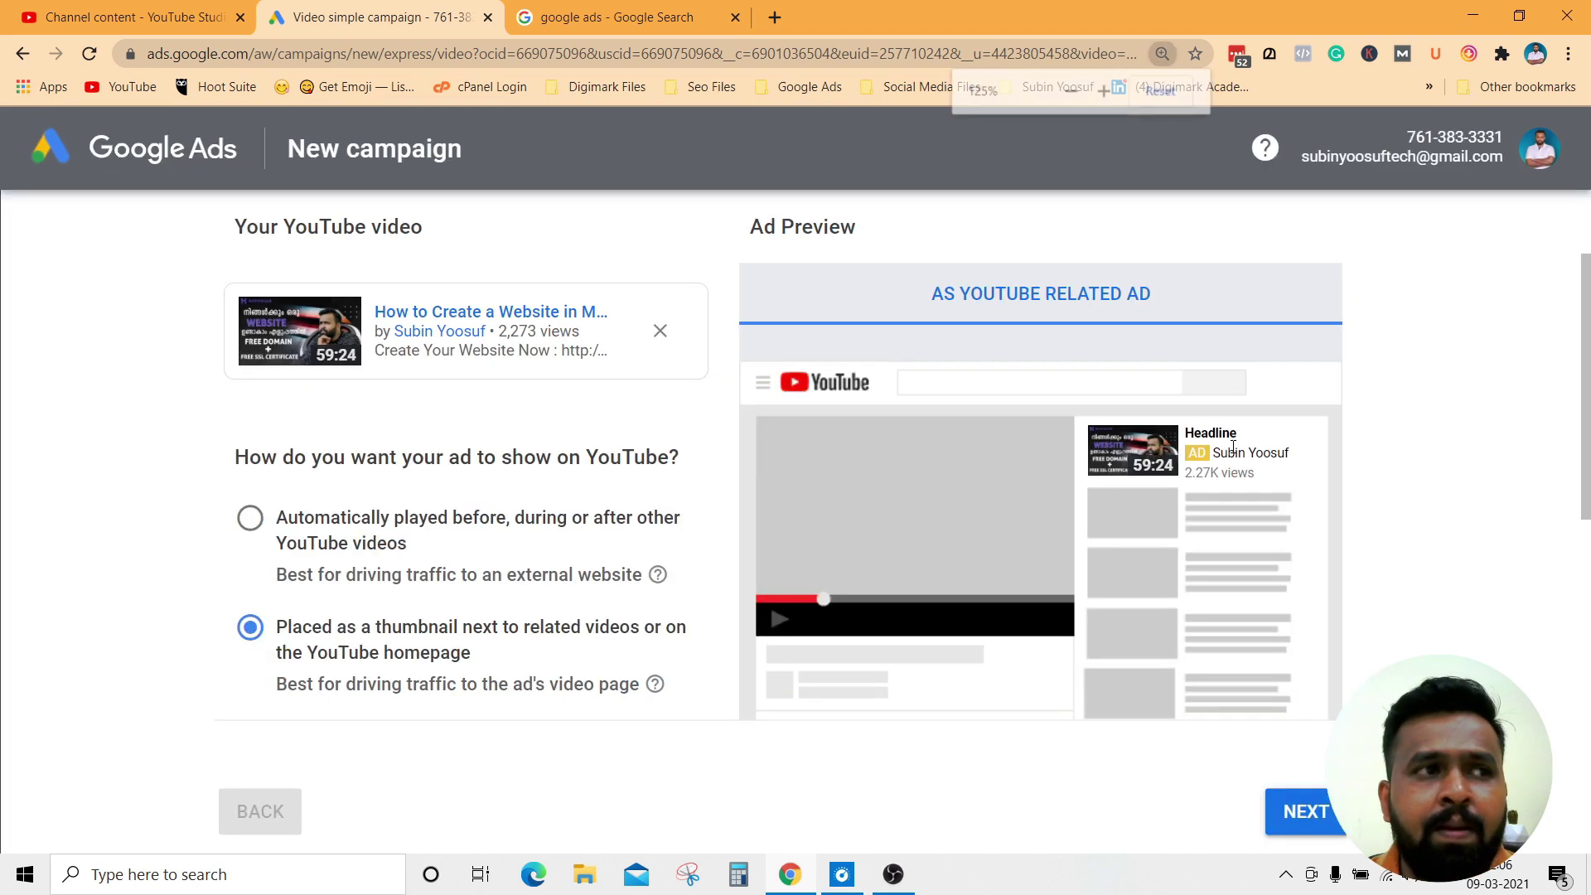
key(ctrl+plus)
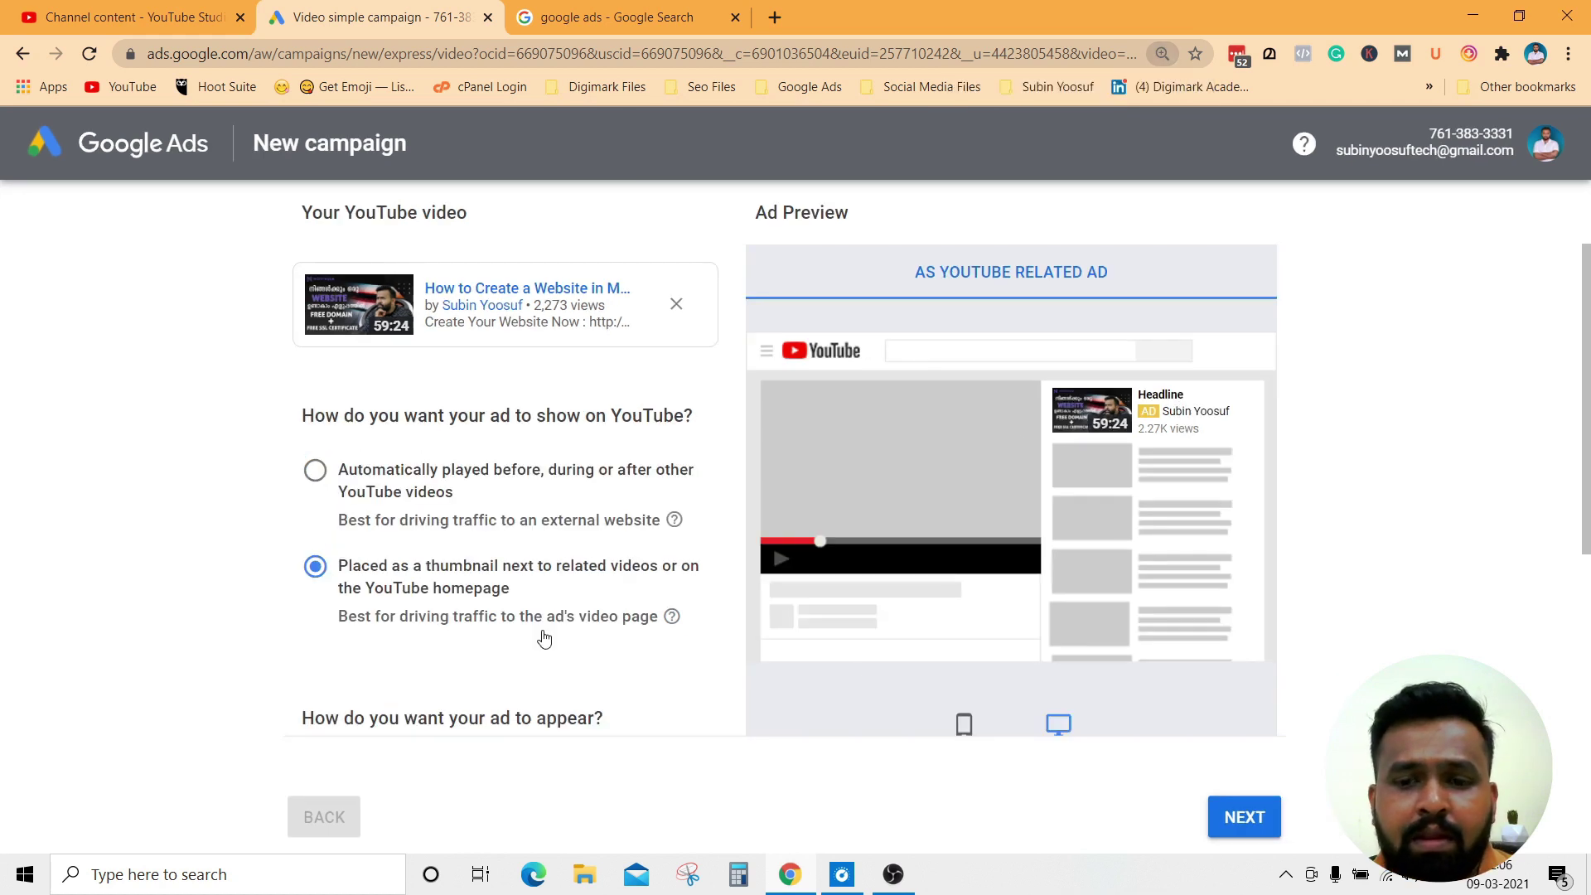
Try to continue to the next campaign page, and open the ad's headline for entry.
scroll(828, 738, down, 2)
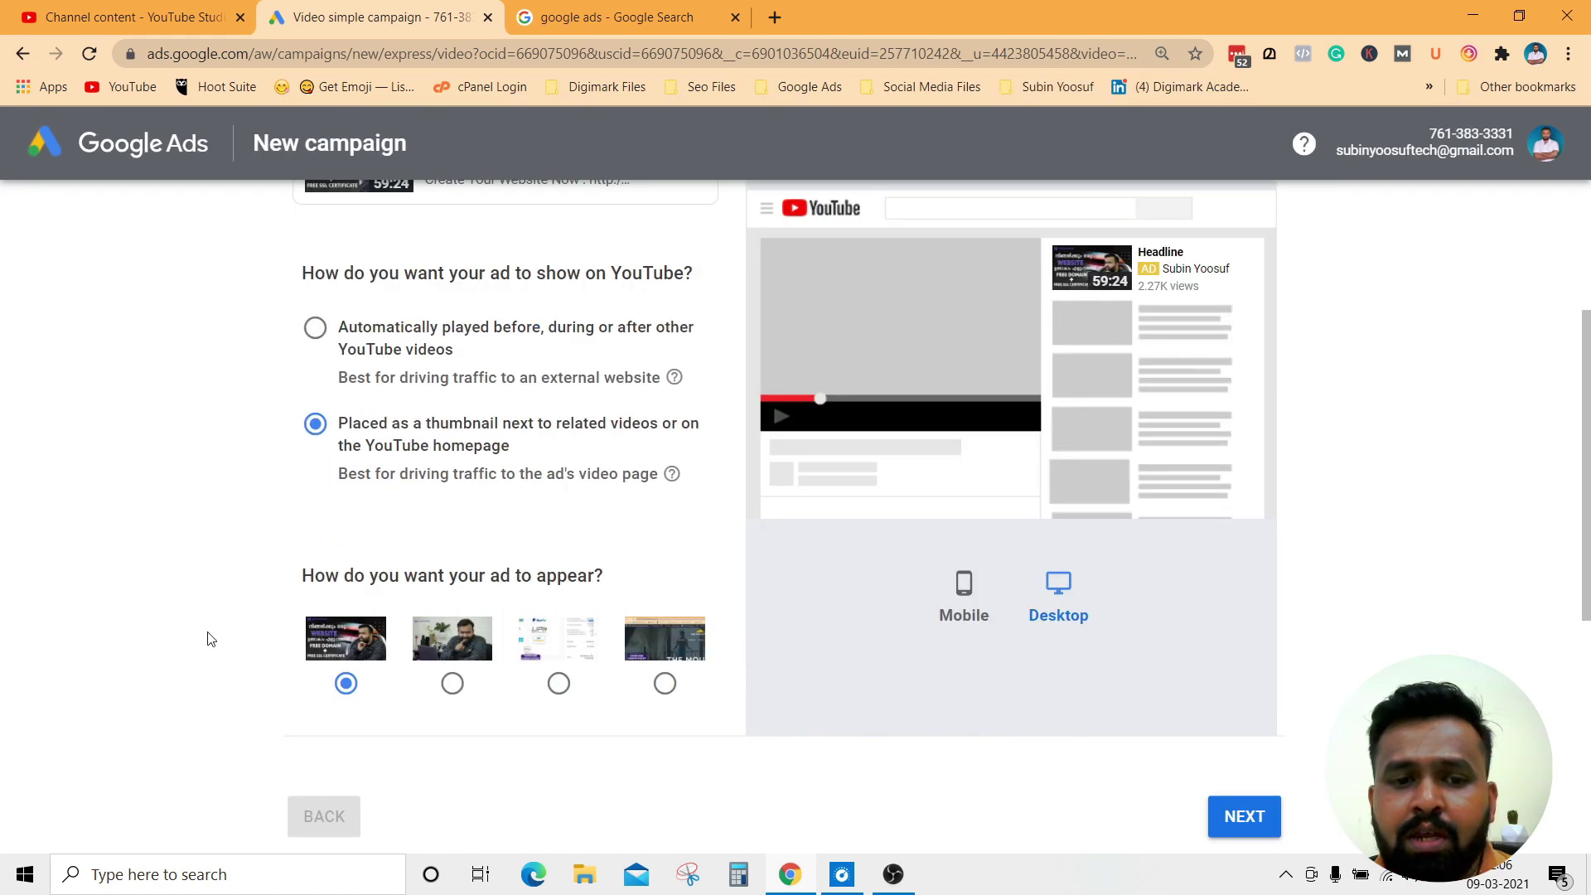
click(1224, 819)
scroll(901, 659, up, 8)
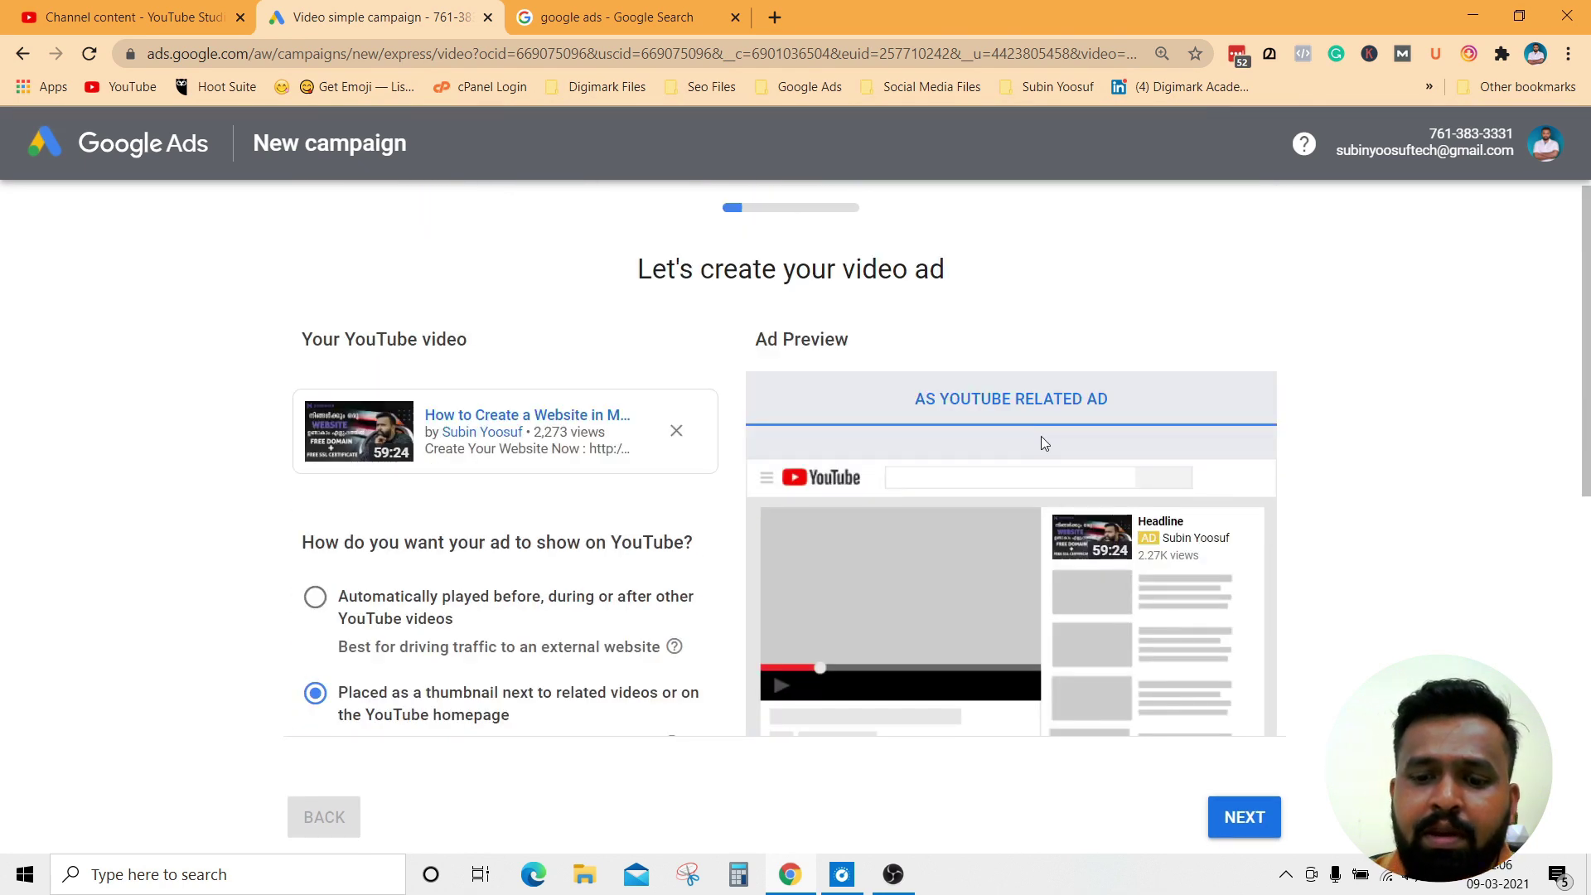
key(ctrl+minus)
scroll(1030, 447, down, 5)
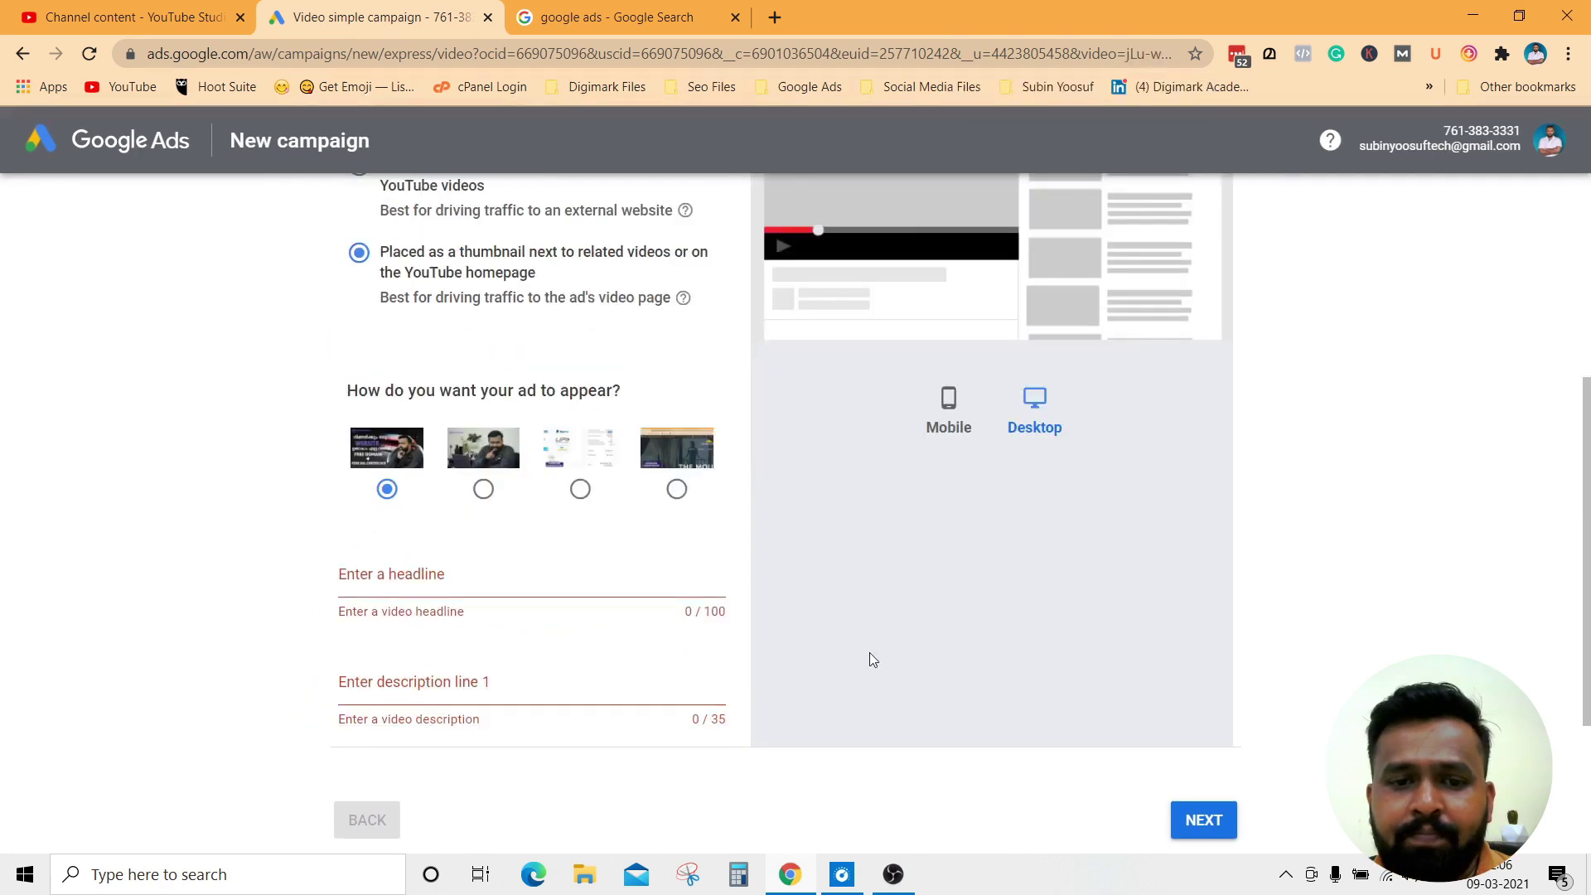
scroll(498, 531, down, 2)
click(419, 448)
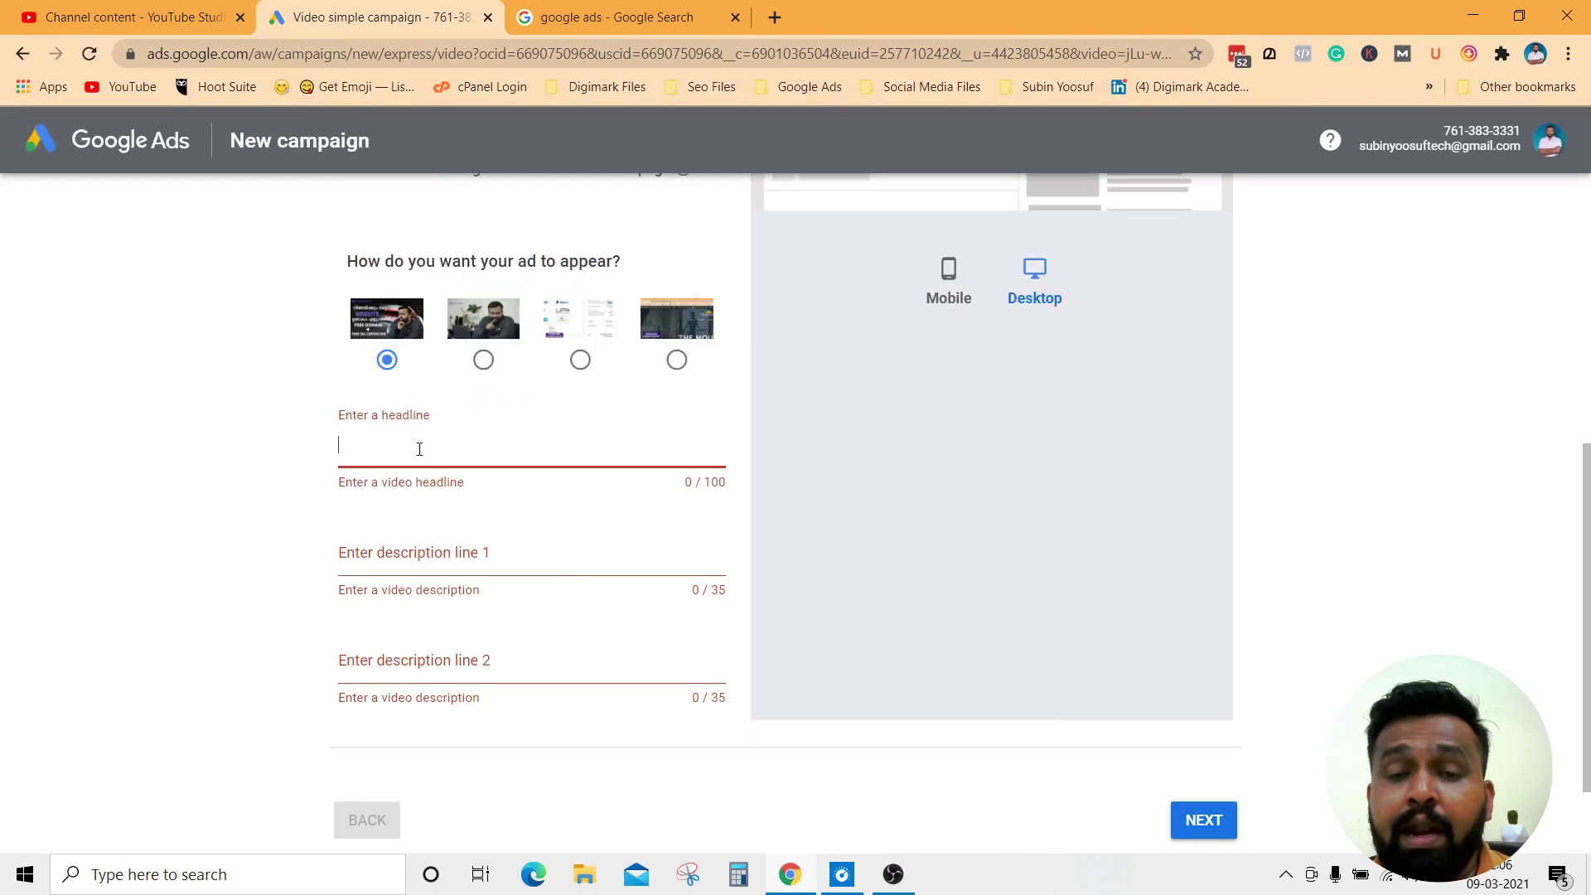
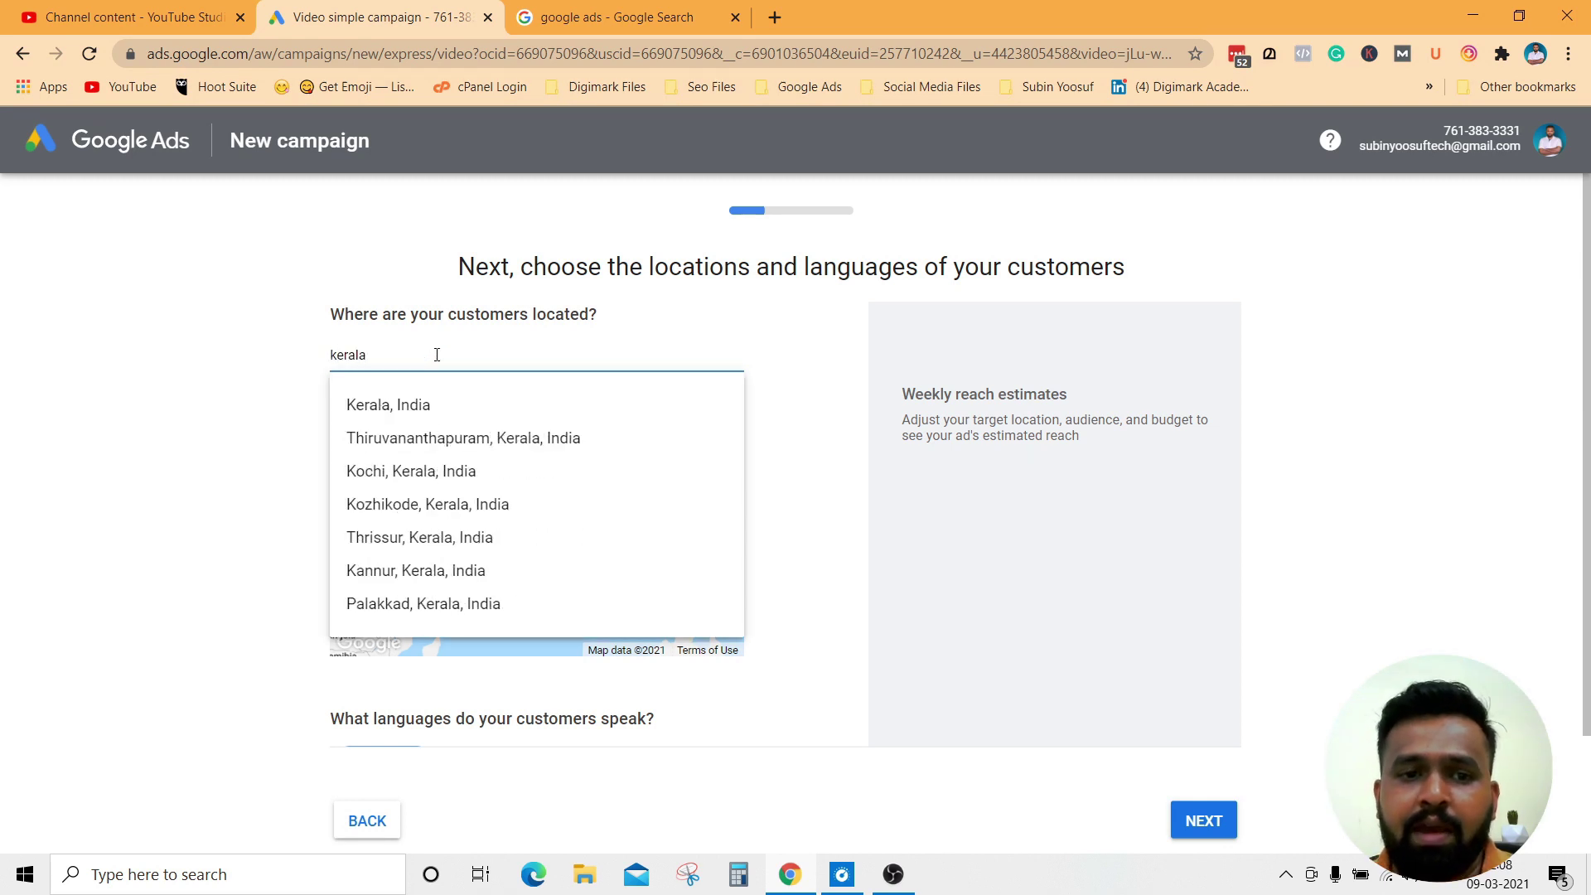
Add Kerala, India and Dubai, Dubai, United Arab Emirates as customer locations and check the estimated weekly impressions.
click(445, 406)
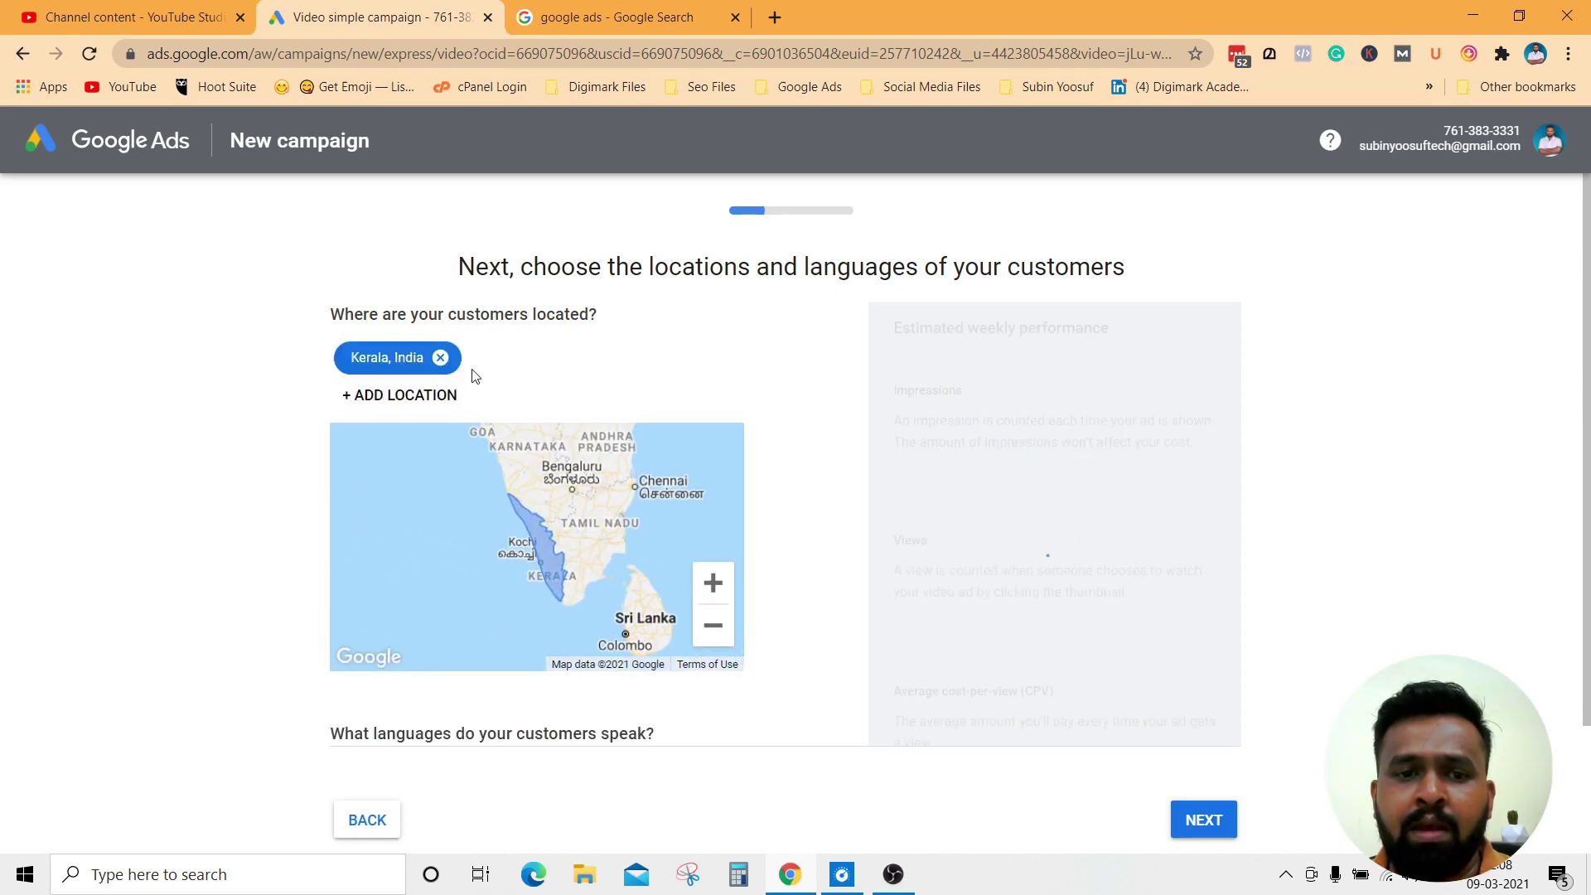
click(456, 398)
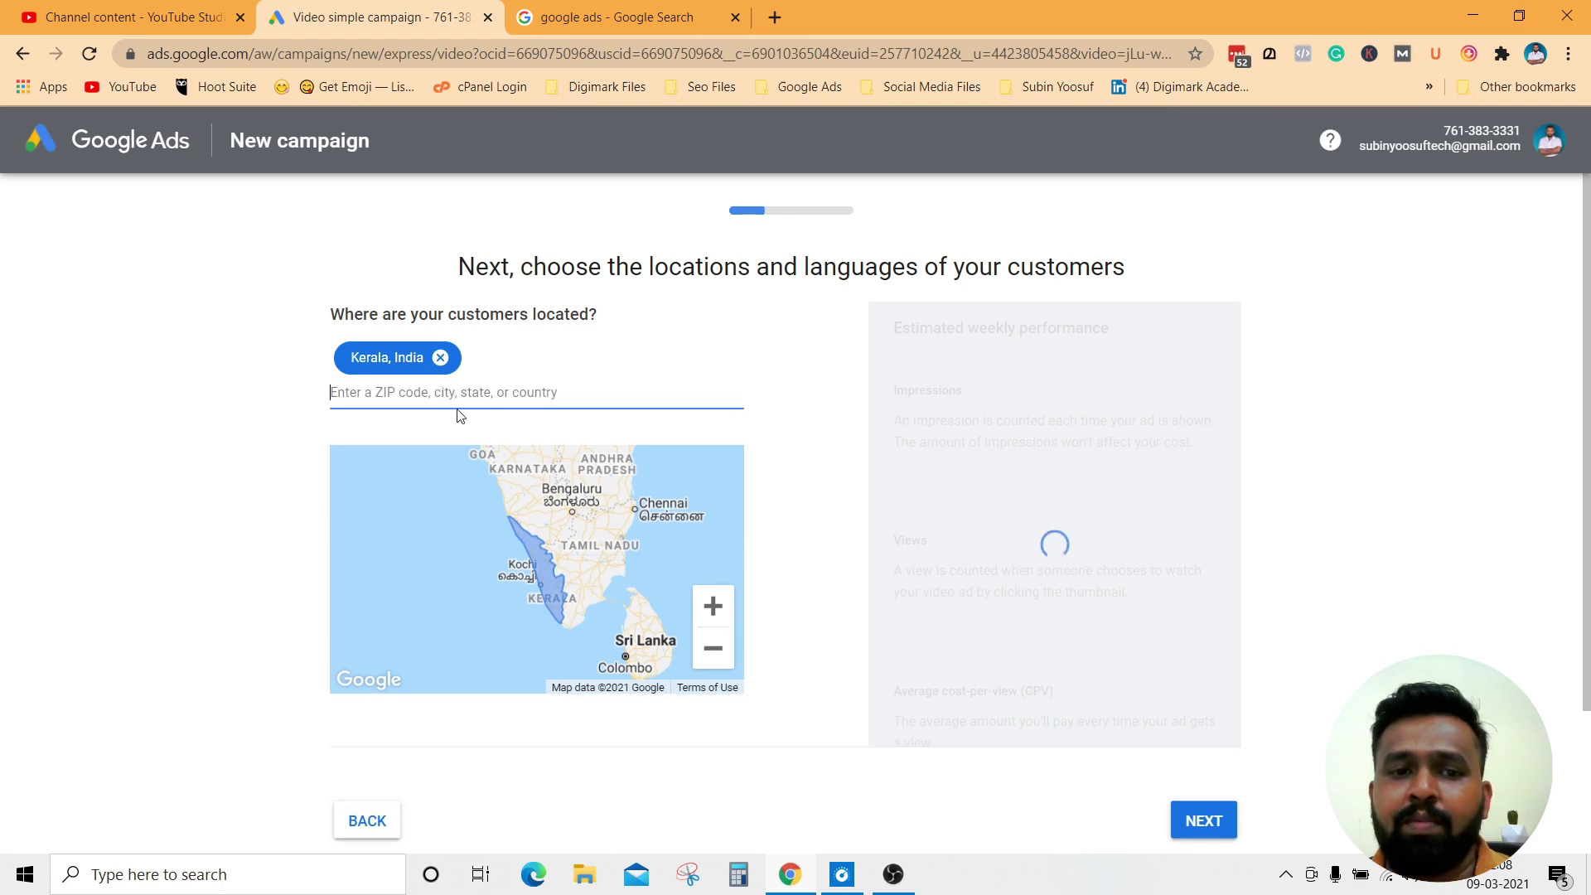
text(Dubai)
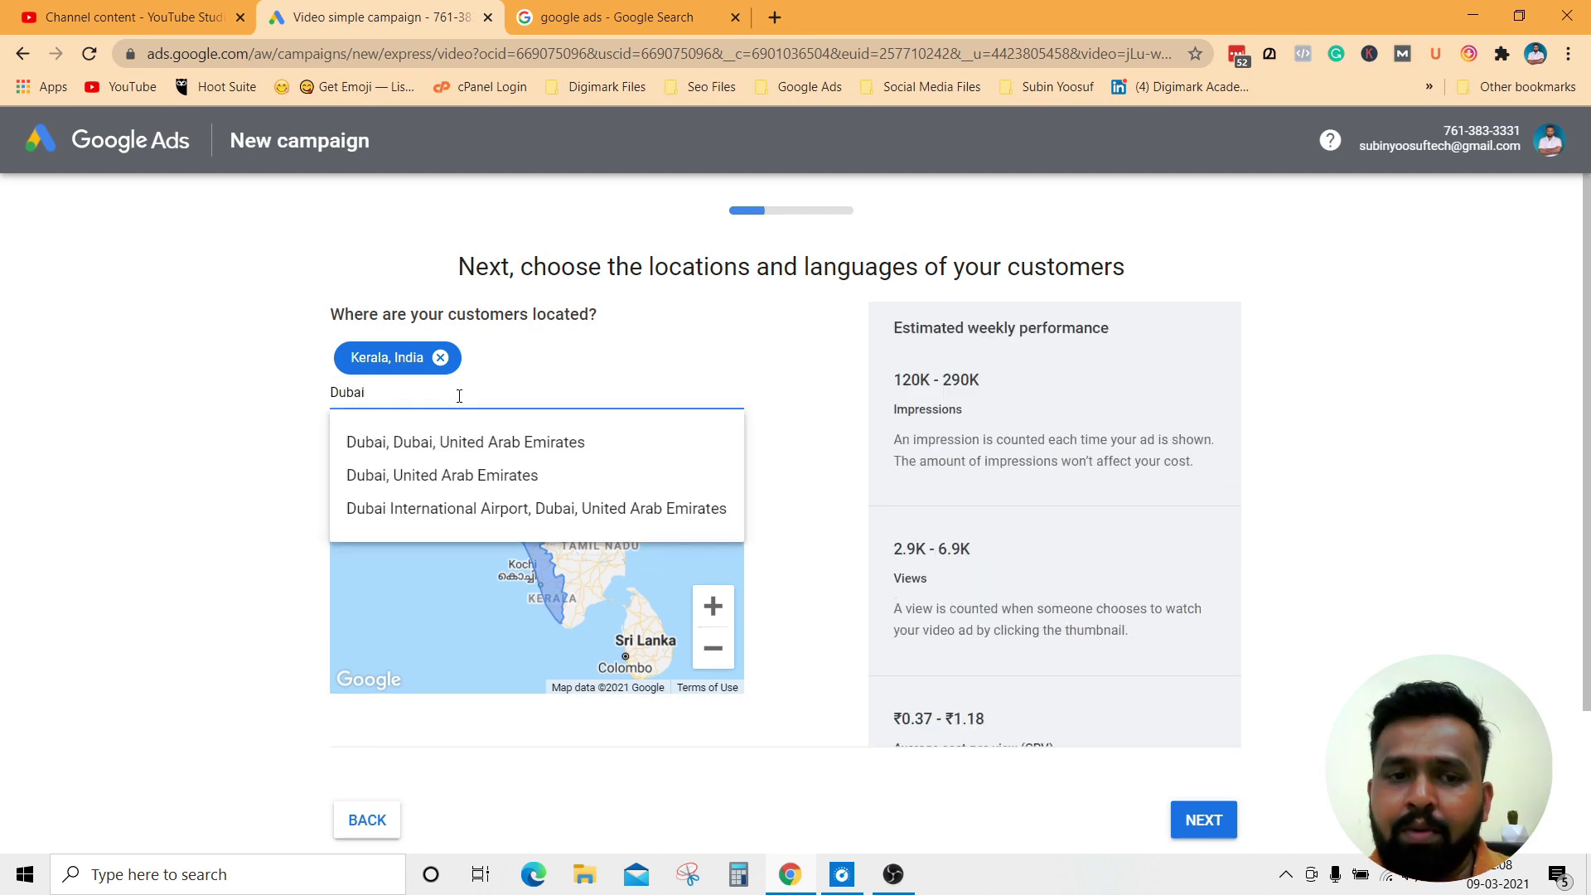
click(455, 442)
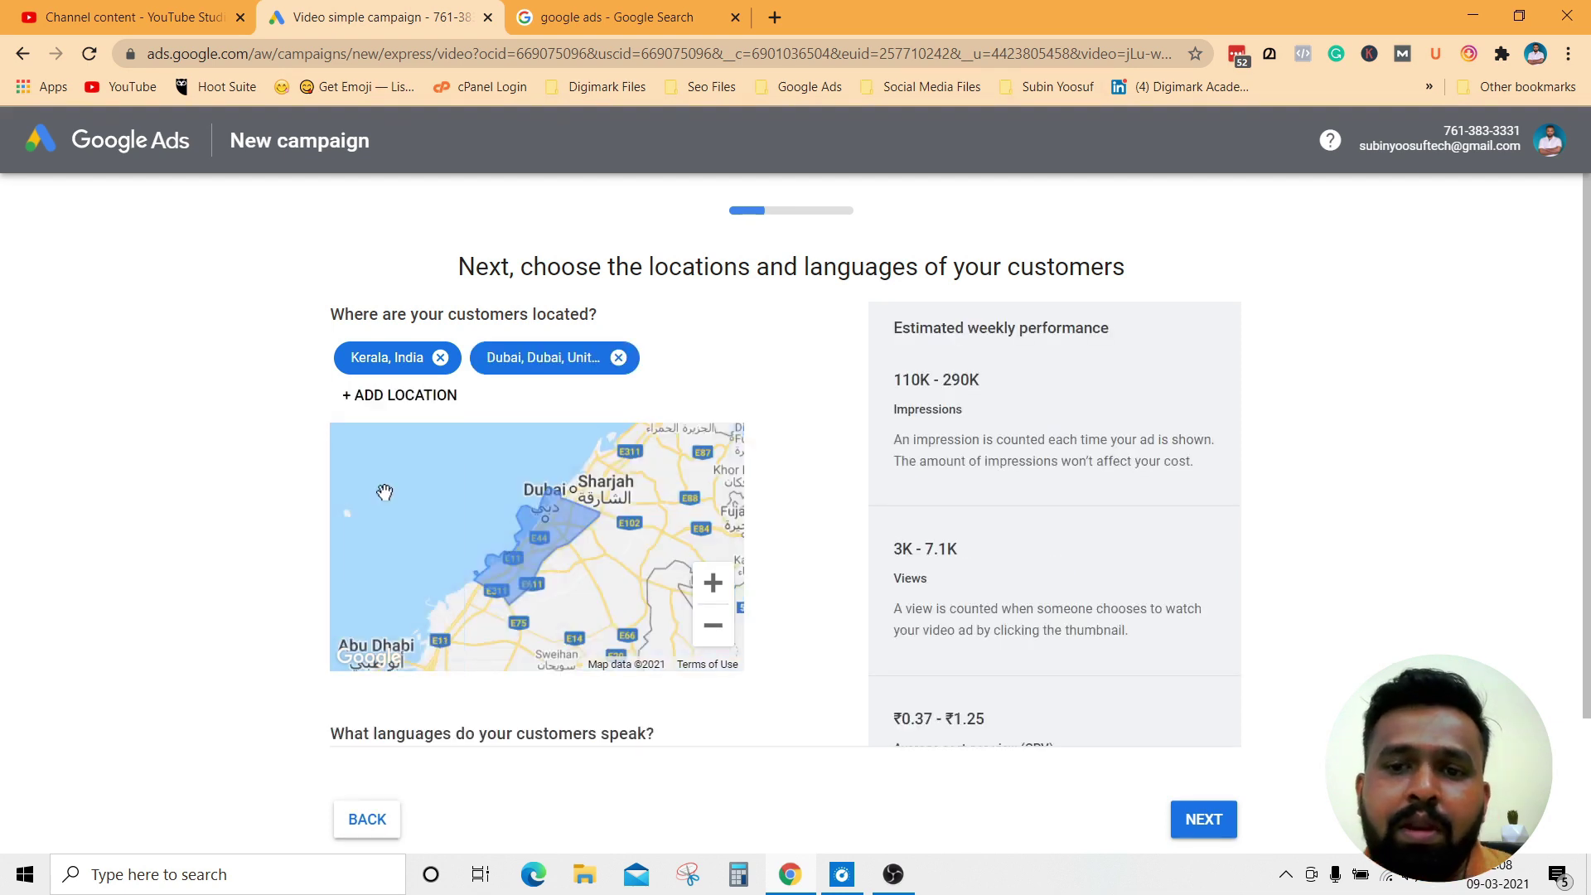
drag(892, 379, 1013, 380)
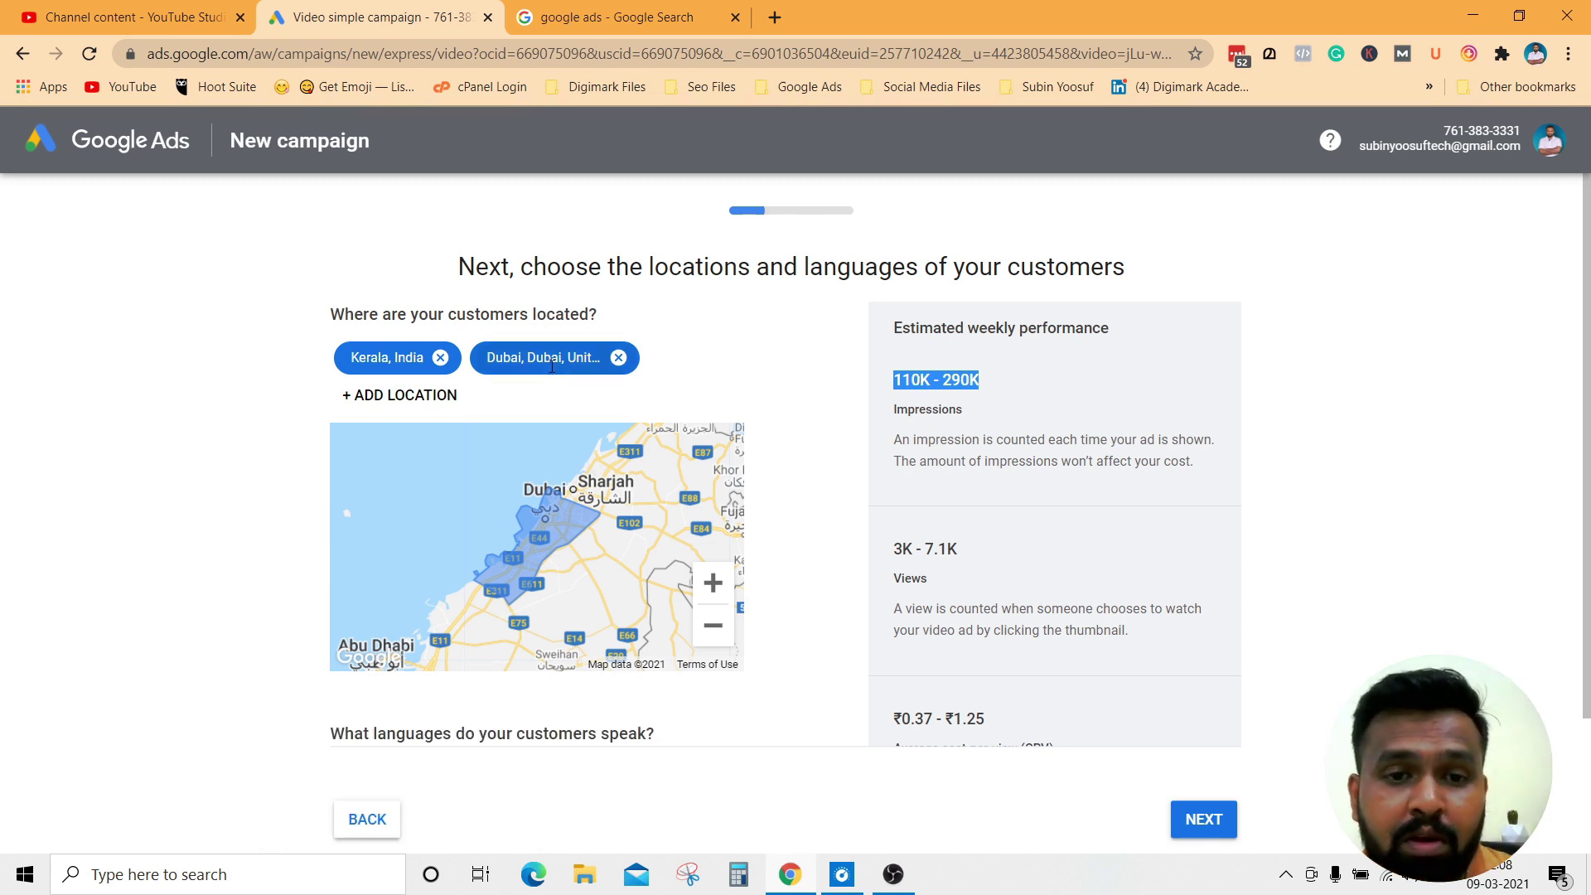
Add Malayalam to the languages the customers speak.
scroll(247, 487, down, 2)
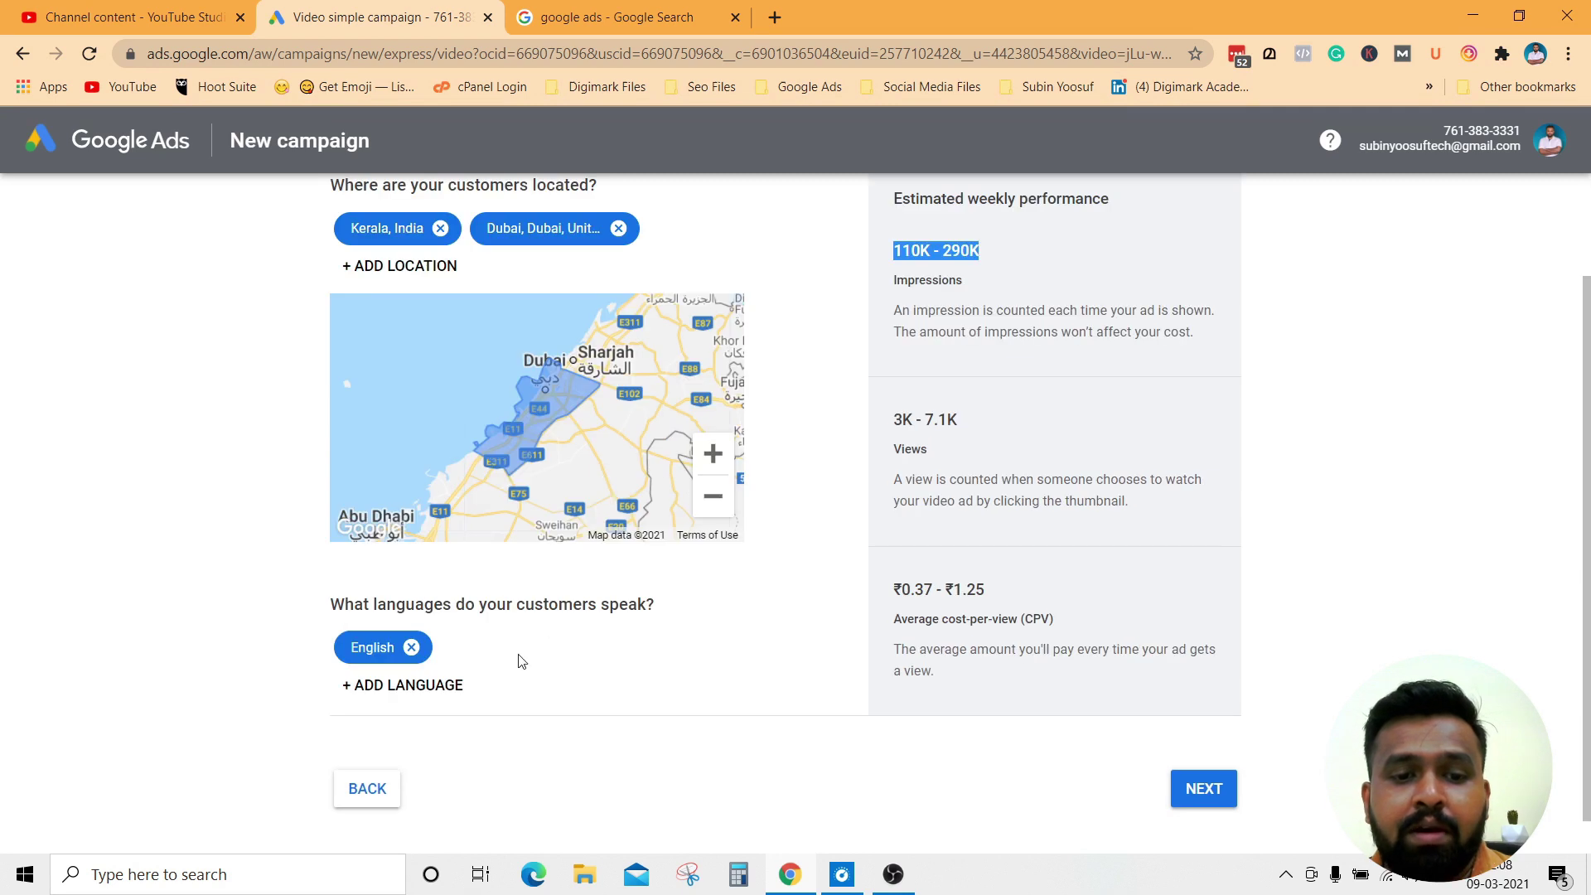
click(462, 683)
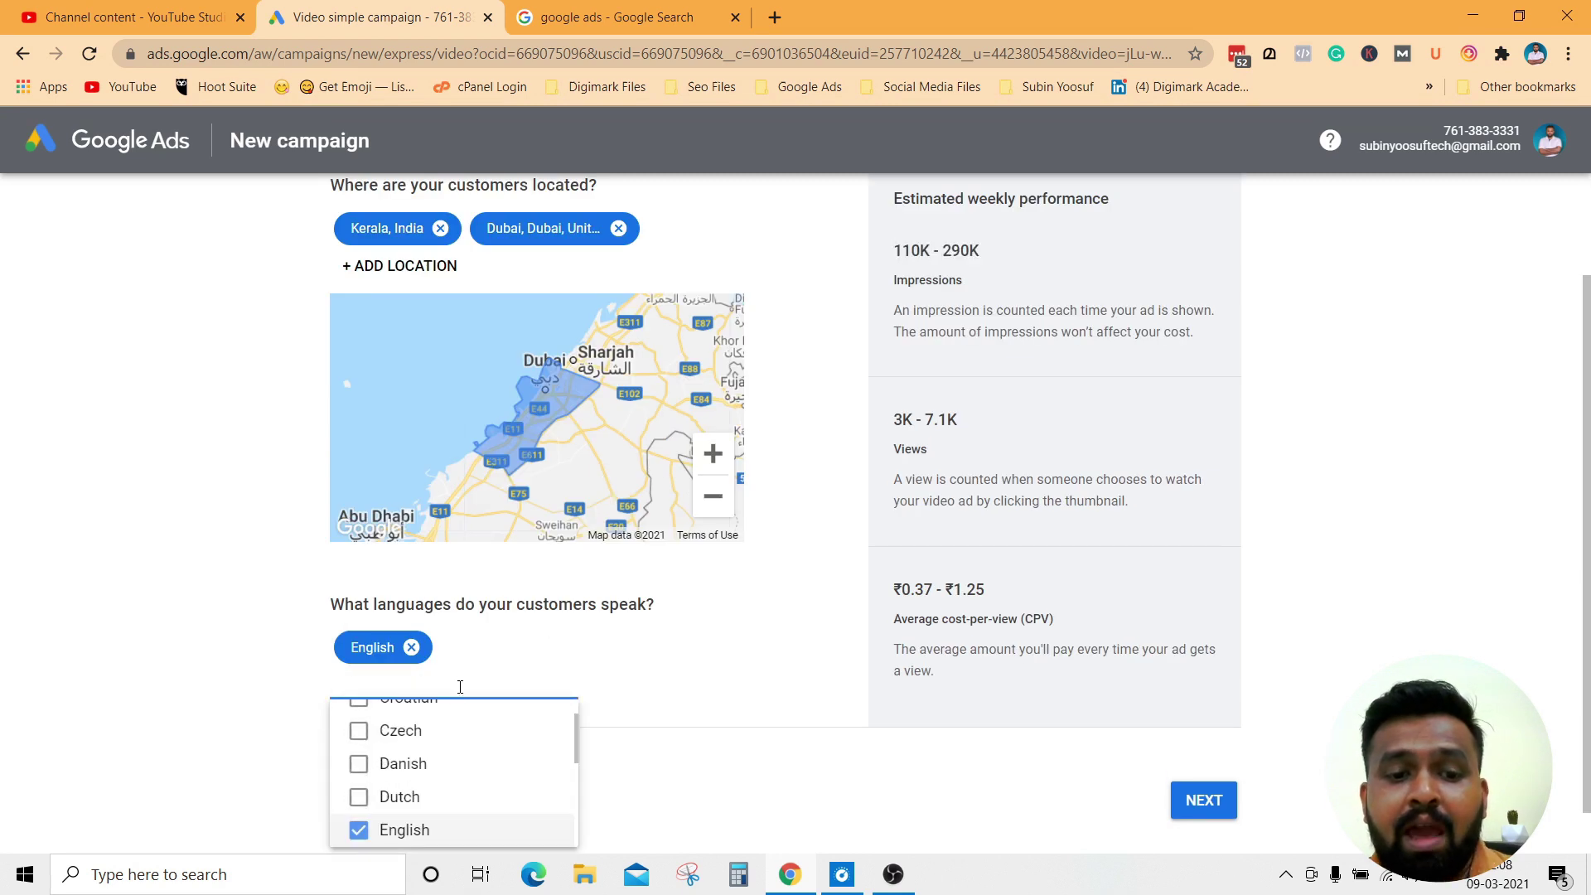
scroll(501, 747, down, 3)
scroll(499, 745, down, 7)
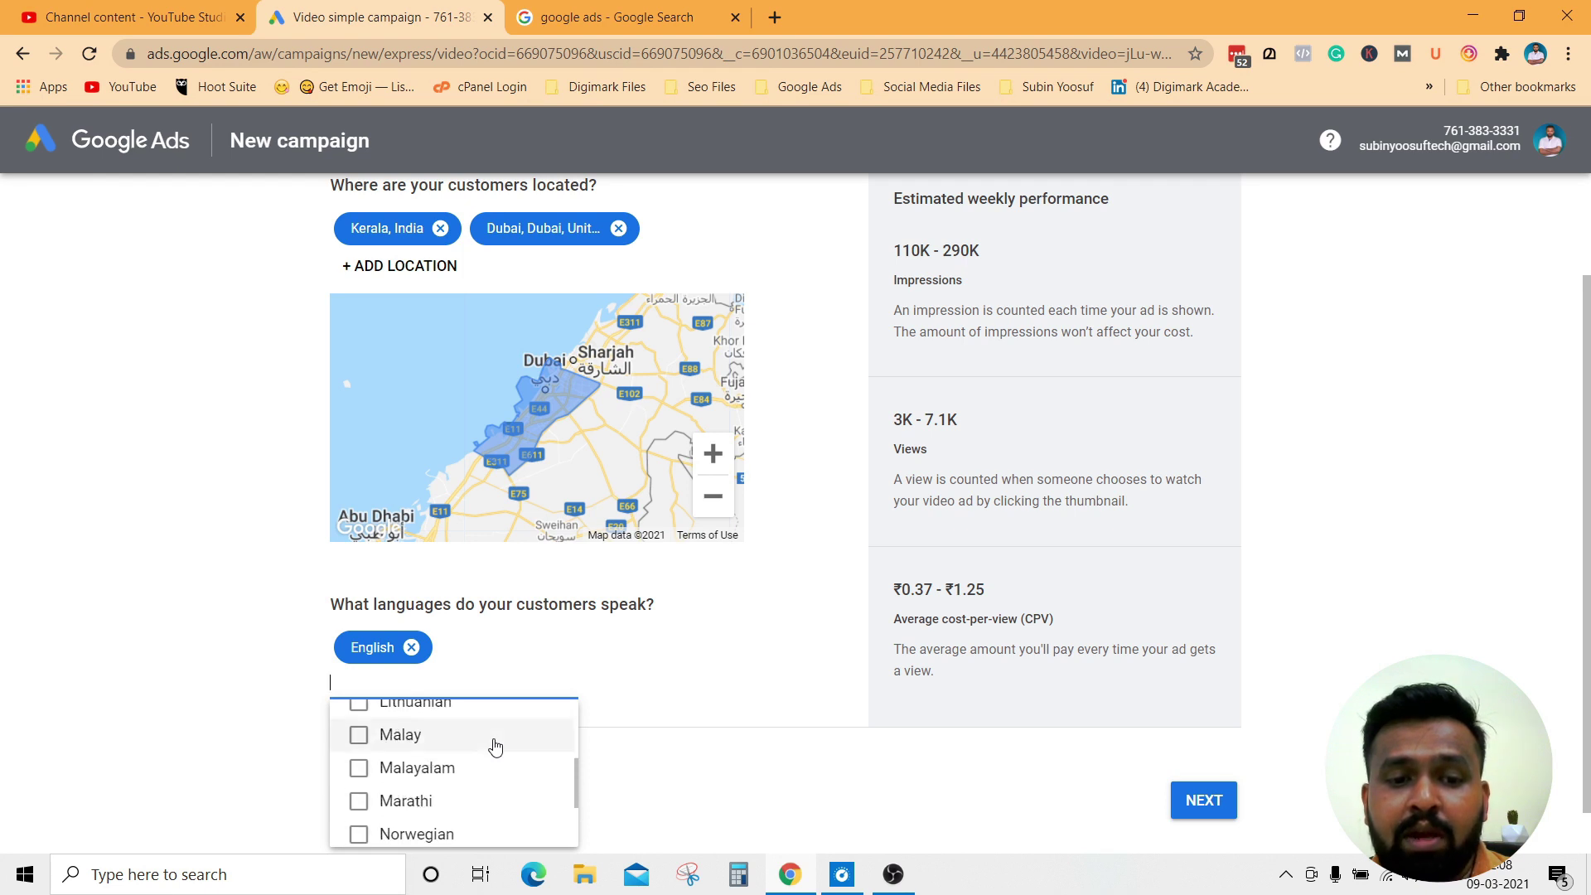
click(359, 769)
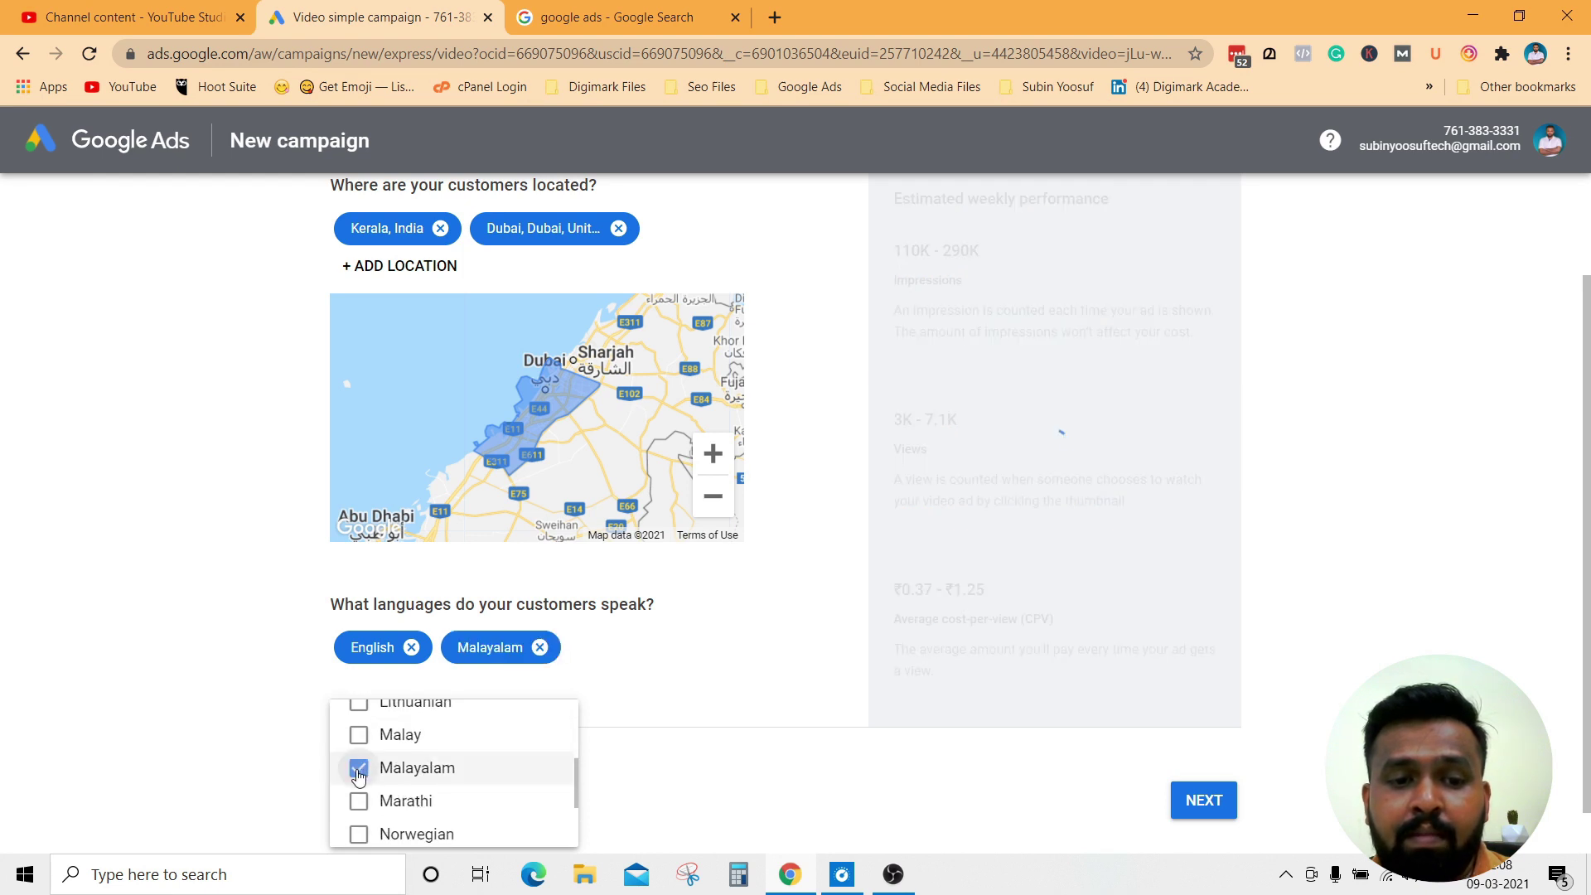
click(253, 610)
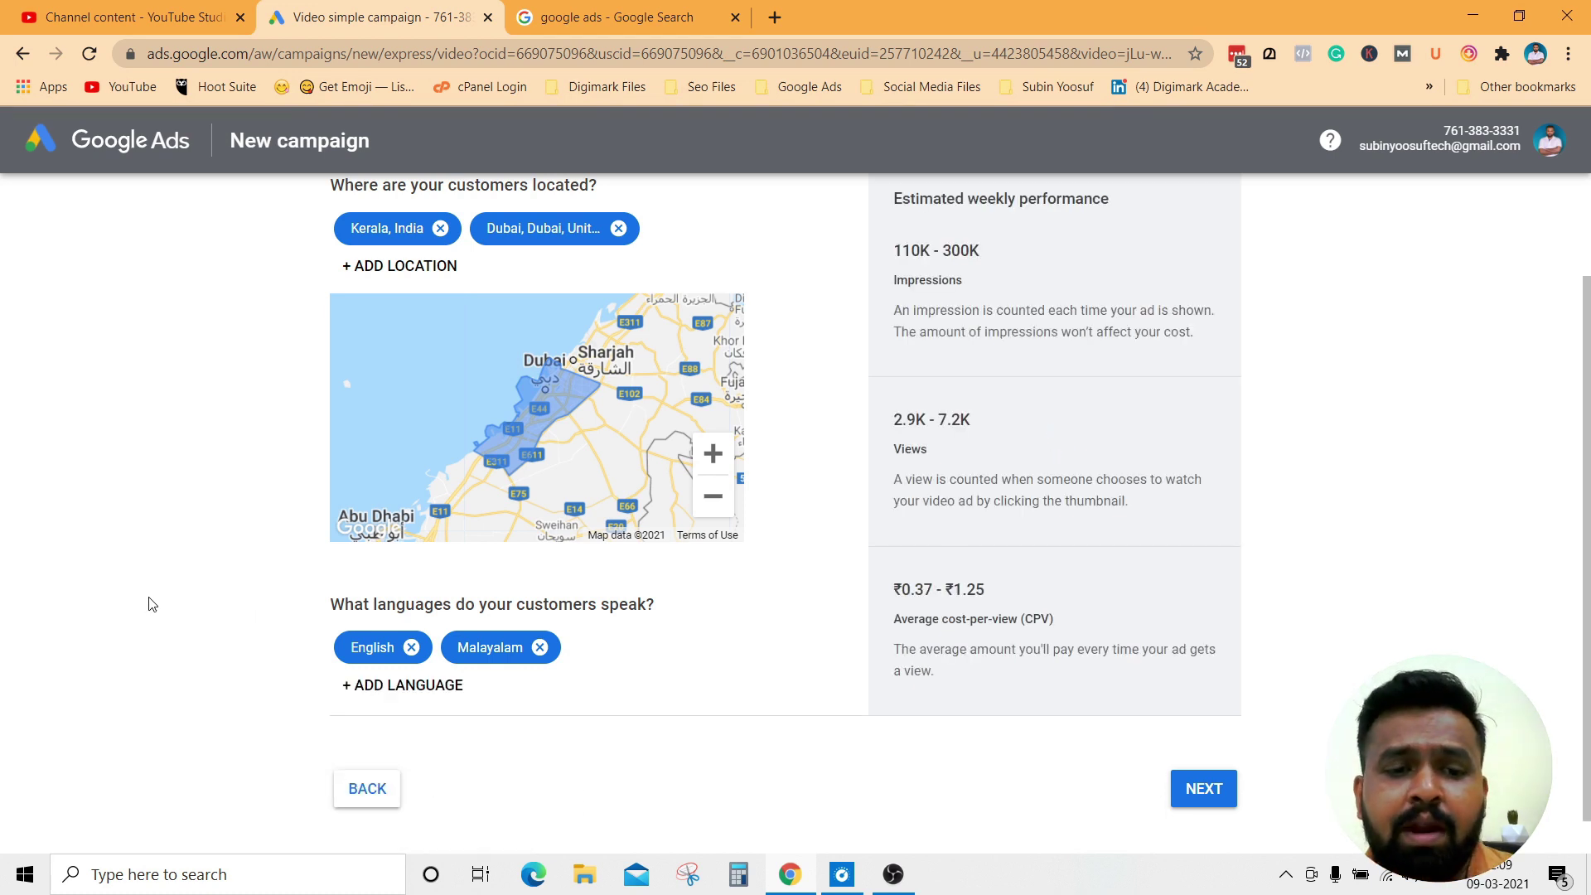
Remove English from the customer languages and check the estimated average cost-per-view.
scroll(152, 604, down, 1)
scroll(151, 605, up, 2)
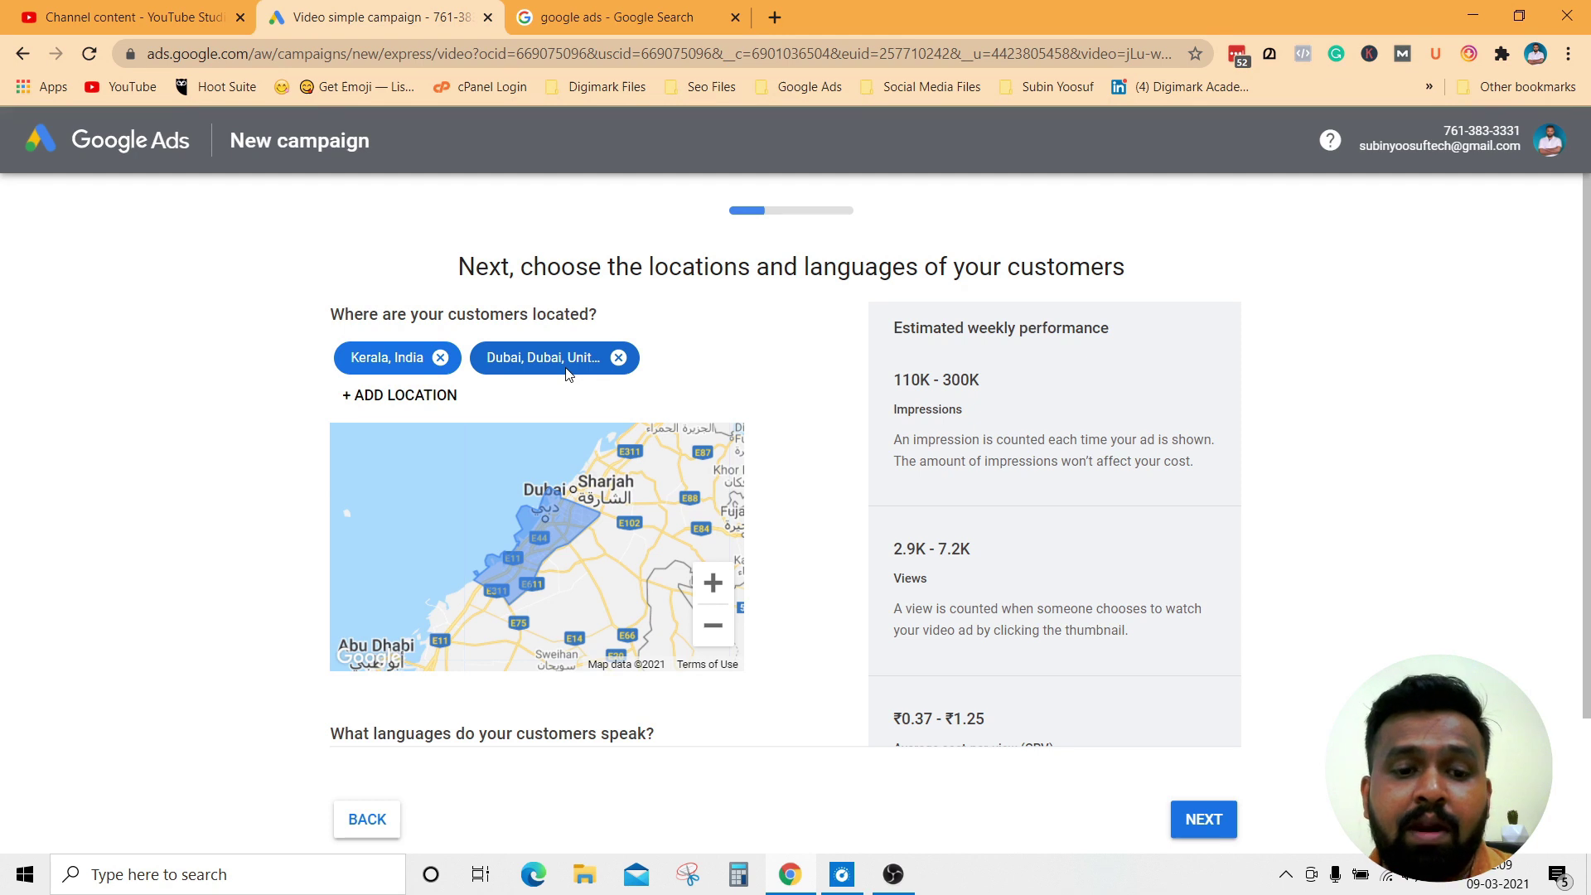
scroll(567, 373, down, 2)
click(412, 606)
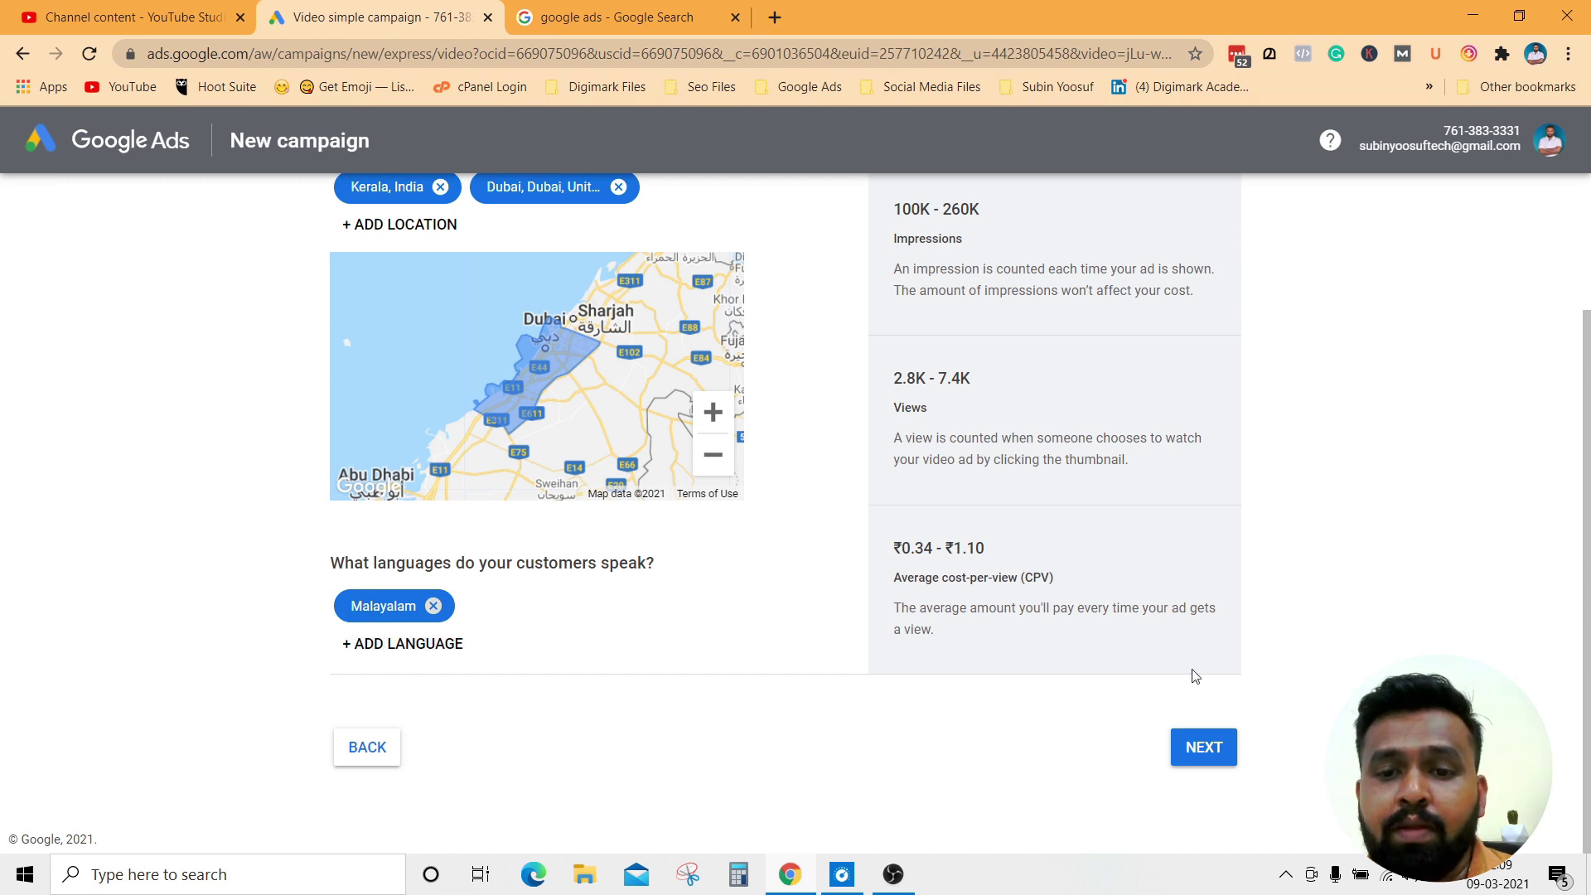
drag(895, 549, 1026, 557)
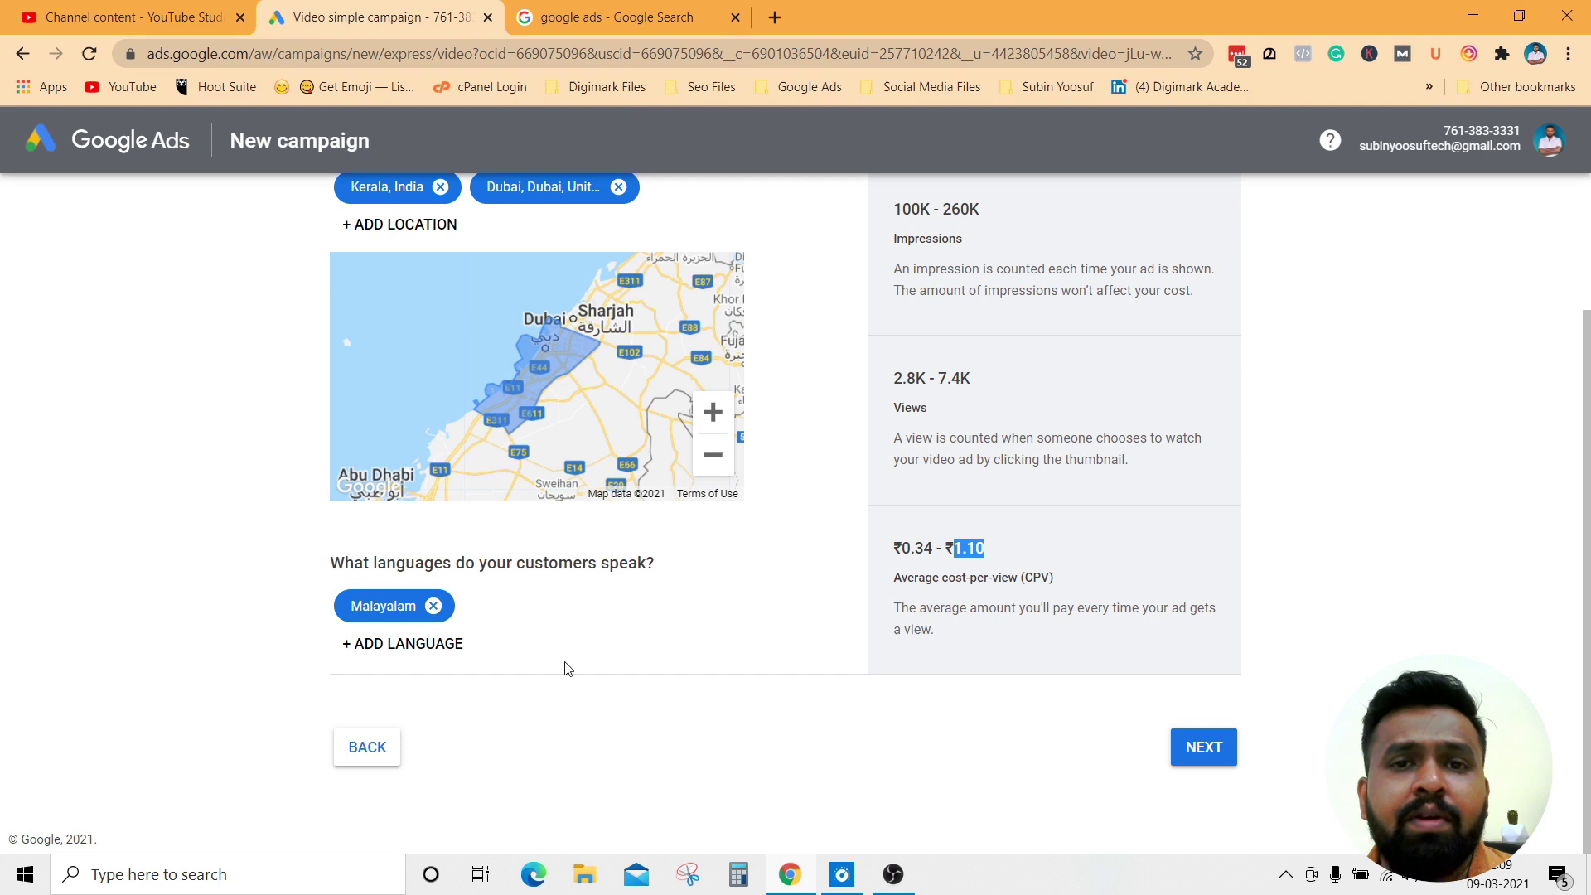
Review the customer locations and languages, and continue to the demographics page.
scroll(5, 396, up, 2)
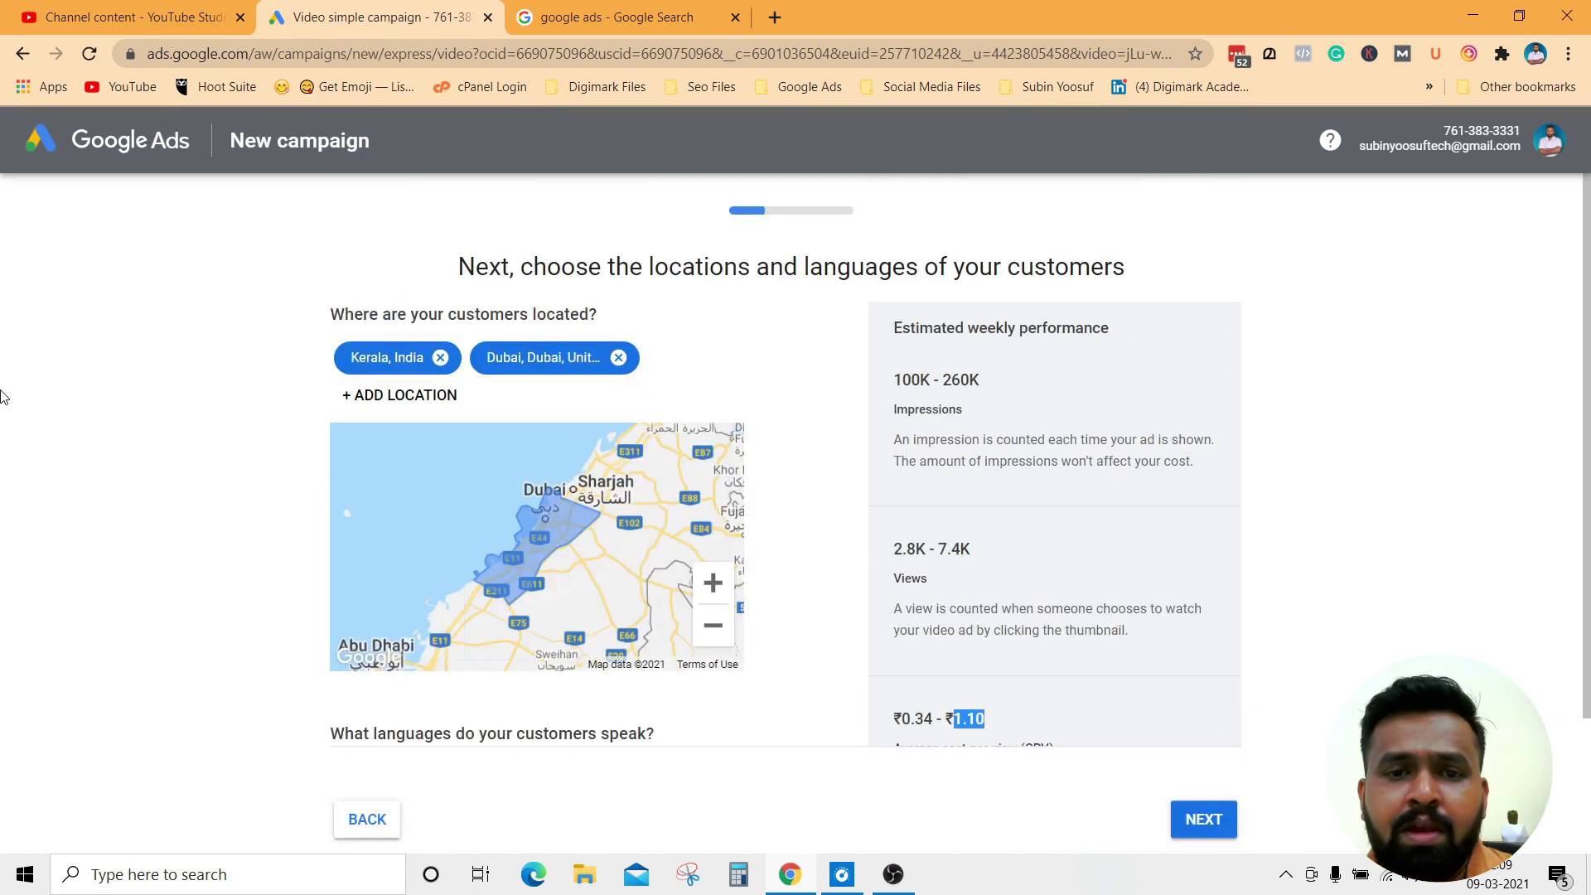
scroll(803, 454, down, 2)
click(1198, 747)
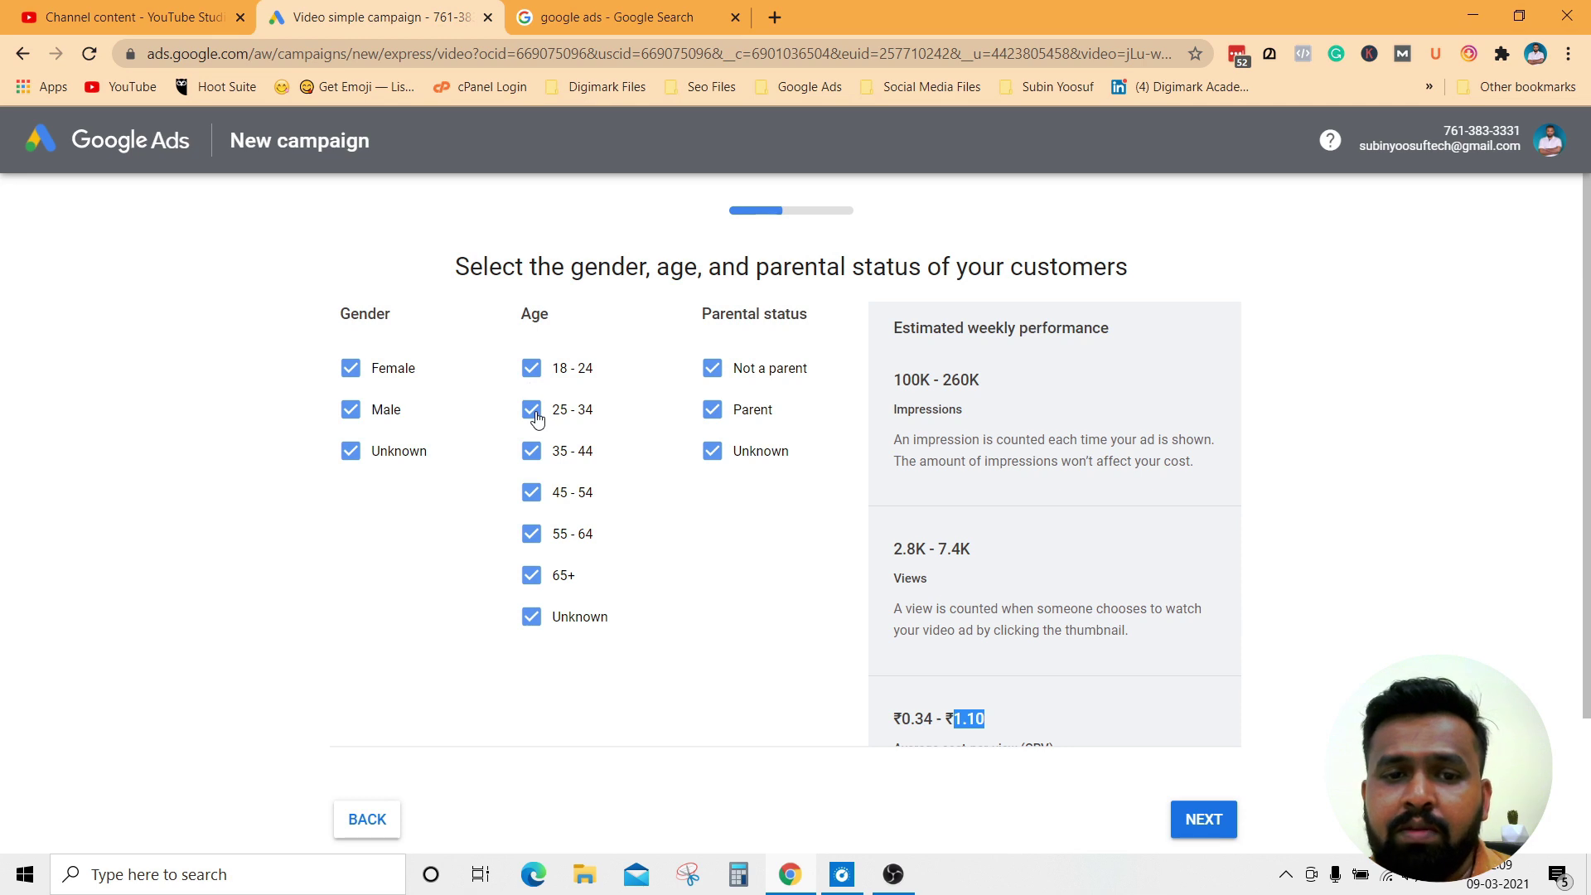
Exclude the ages 45 - 54, 55 - 64, 65+ and Unknown, and continue to the customer interests page.
click(532, 537)
click(531, 580)
click(531, 617)
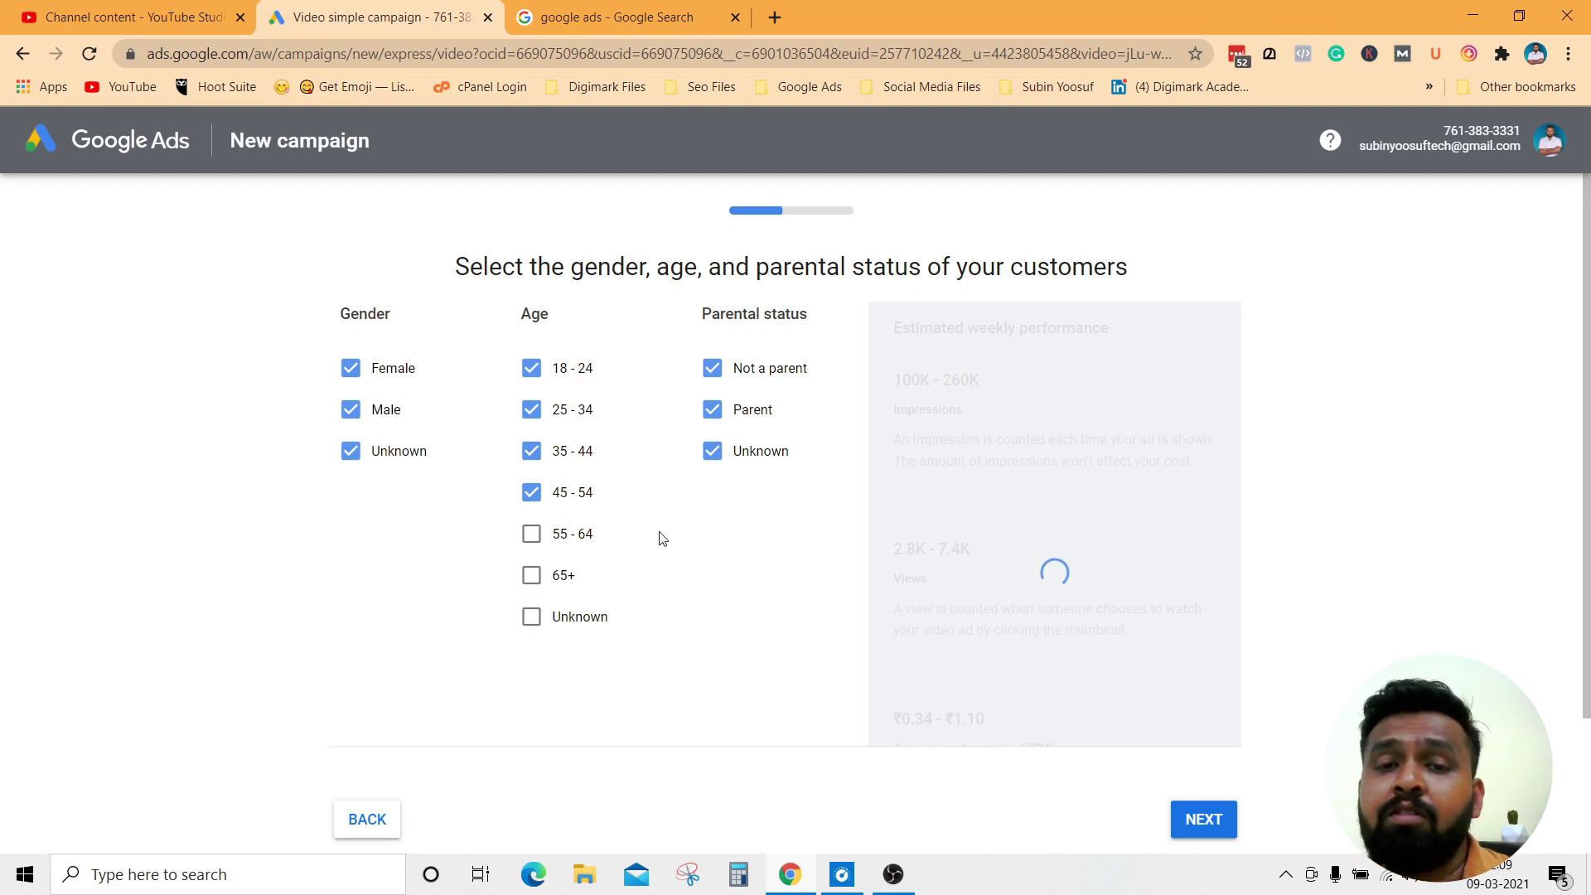
click(531, 494)
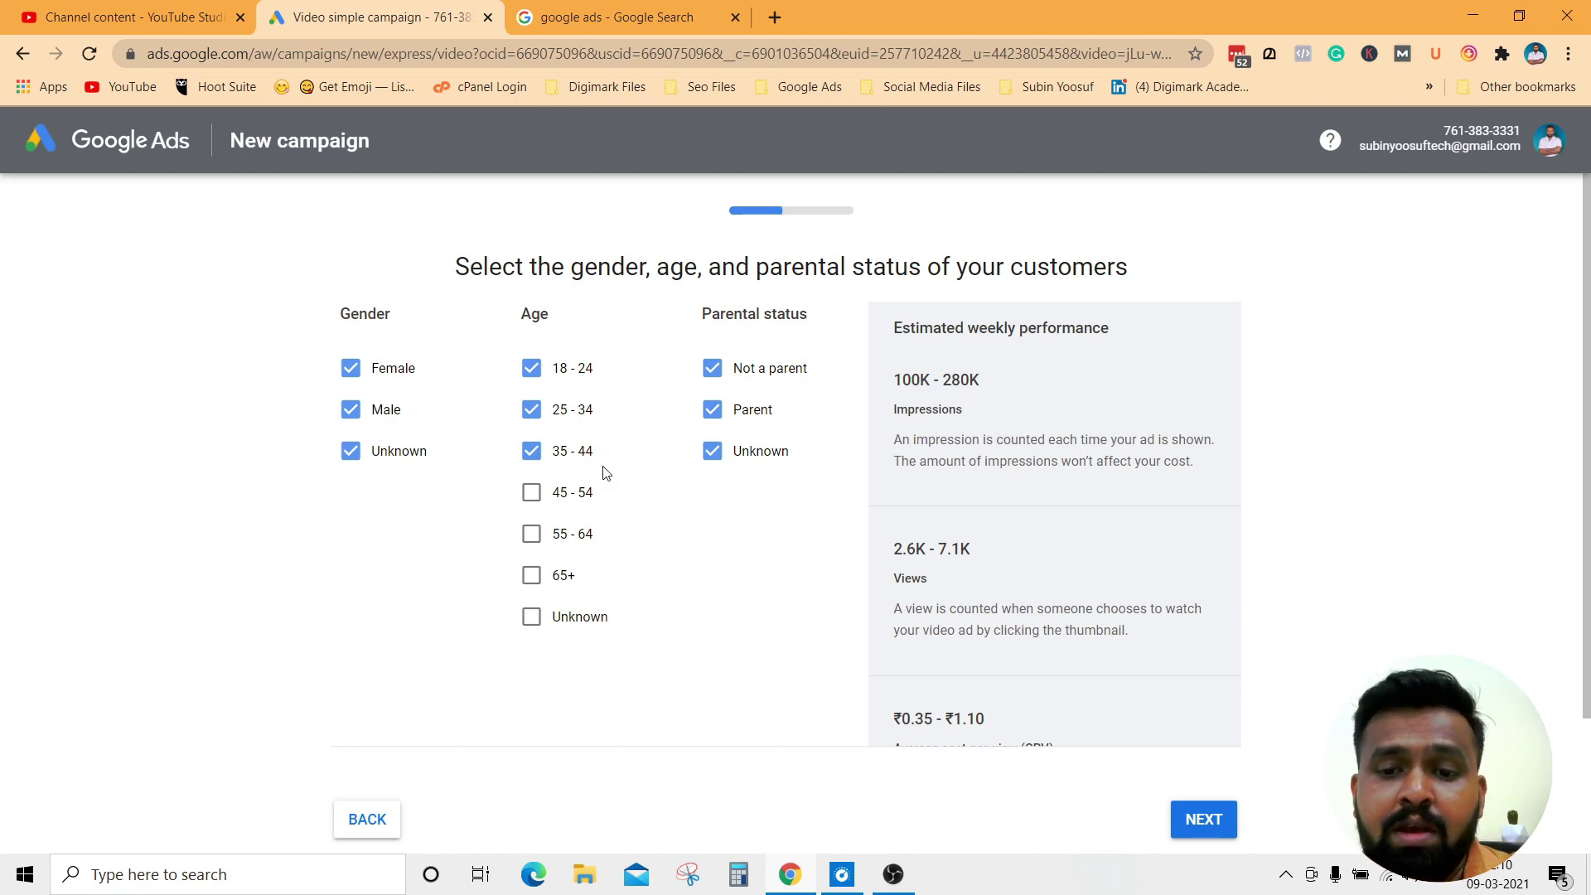
scroll(605, 472, down, 2)
click(1202, 747)
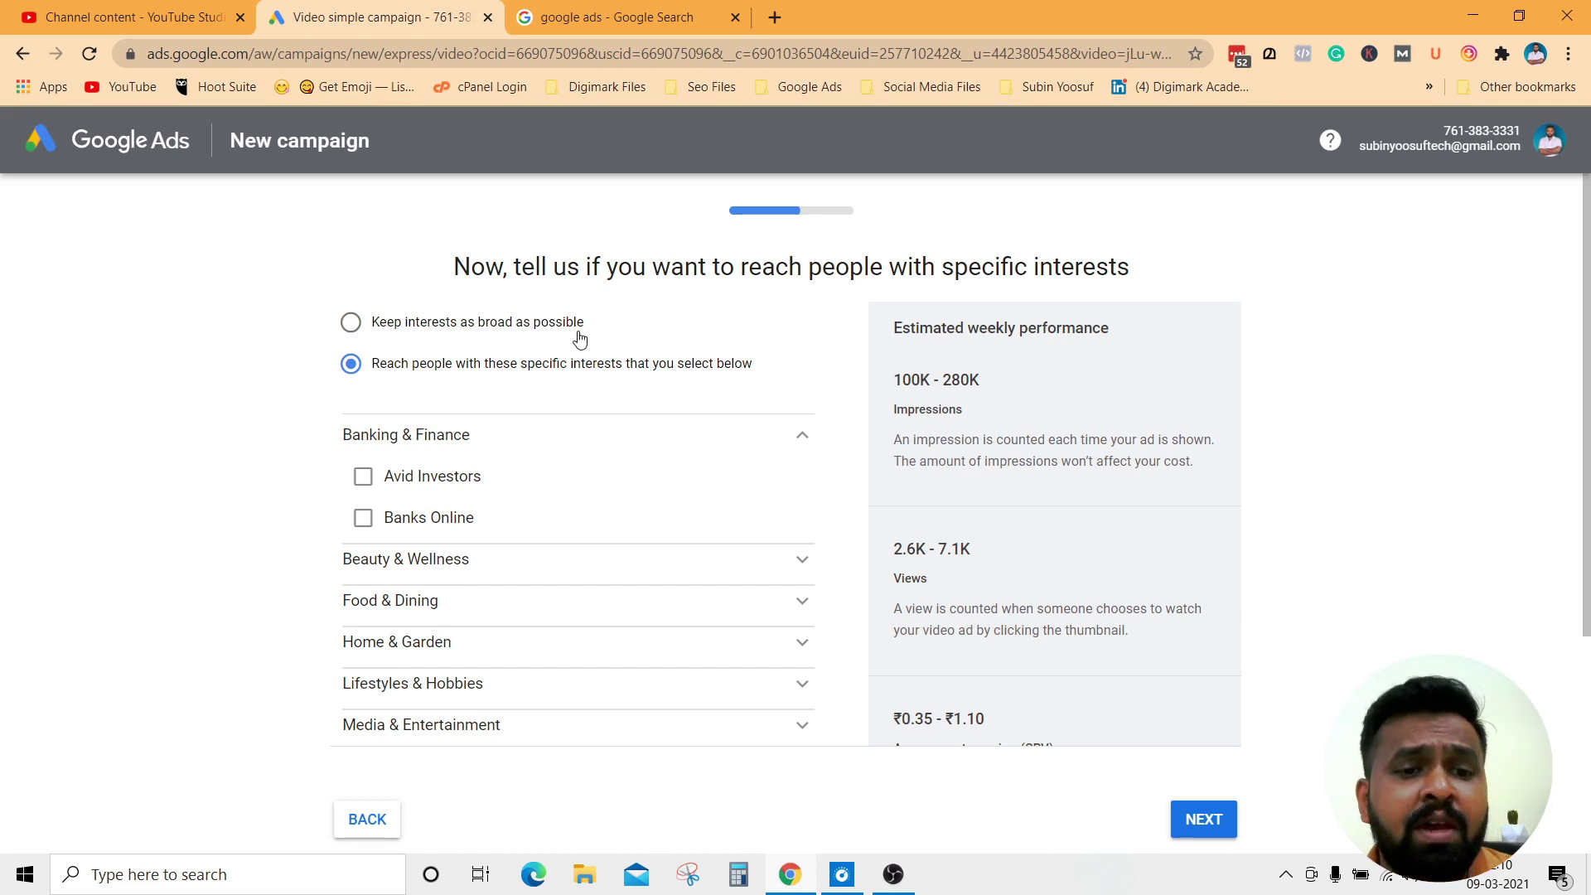
Select the Technology interests Mobile Enthusiasts, Social Media Enthusiasts and Technophiles for the audience.
click(802, 441)
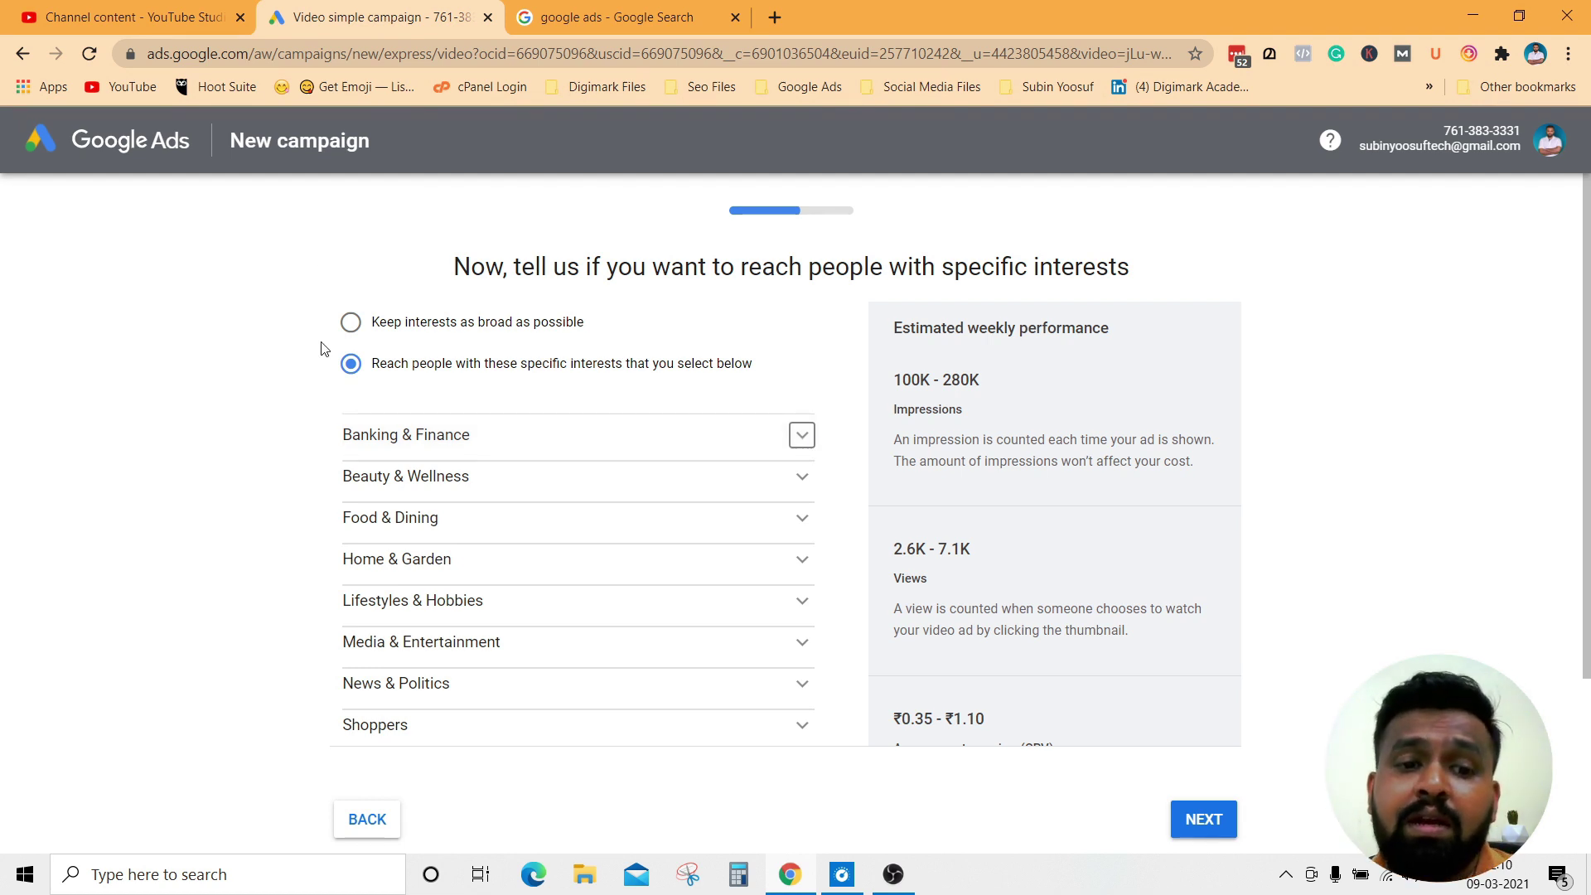
scroll(455, 451, down, 3)
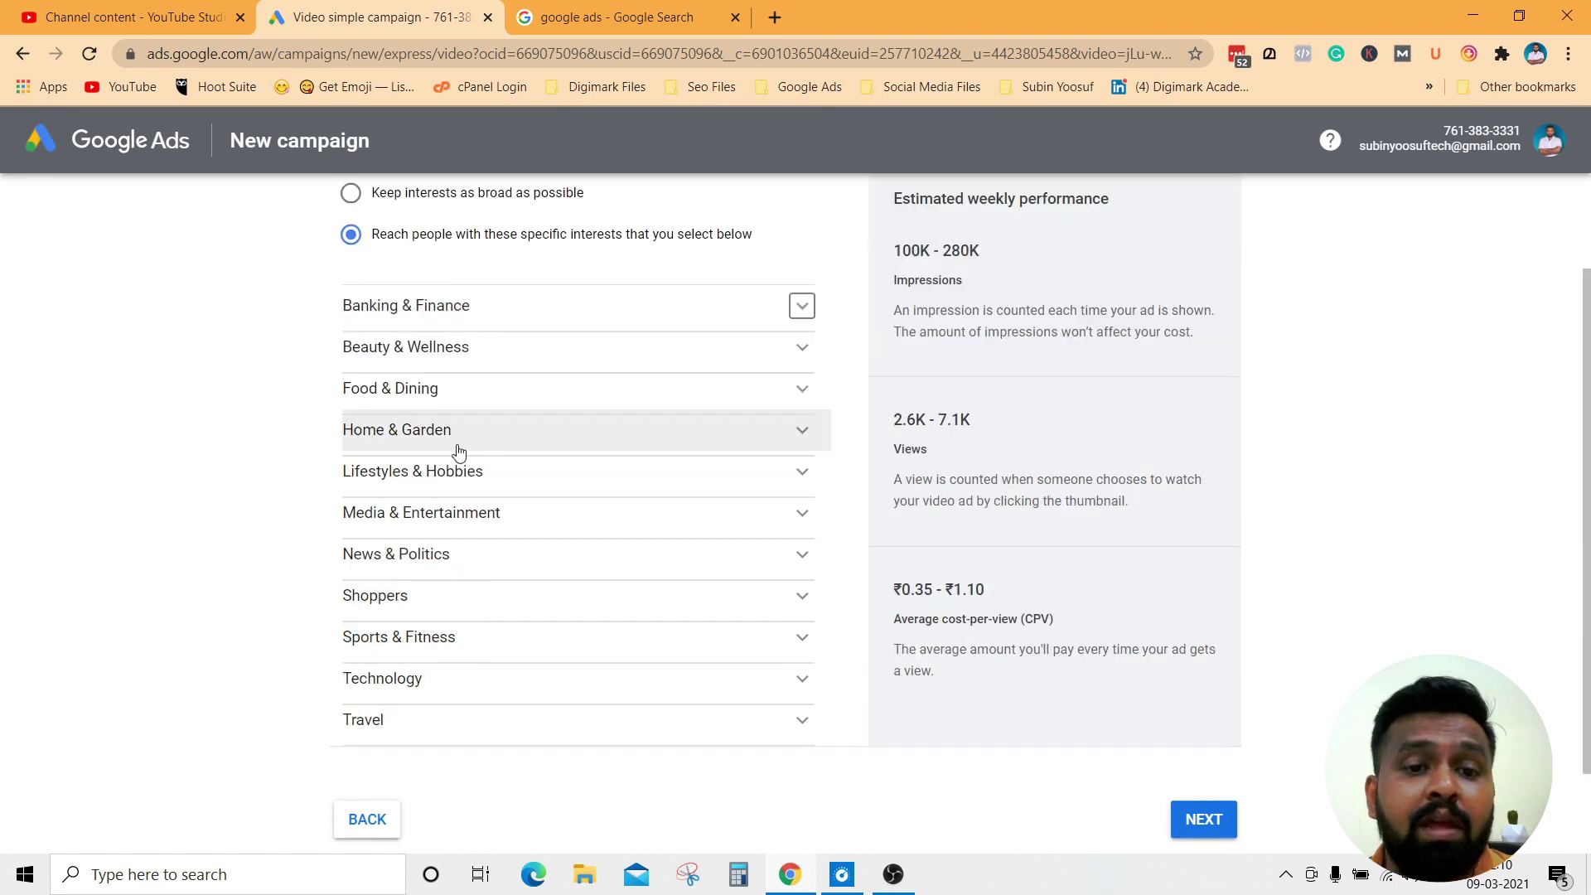
click(626, 588)
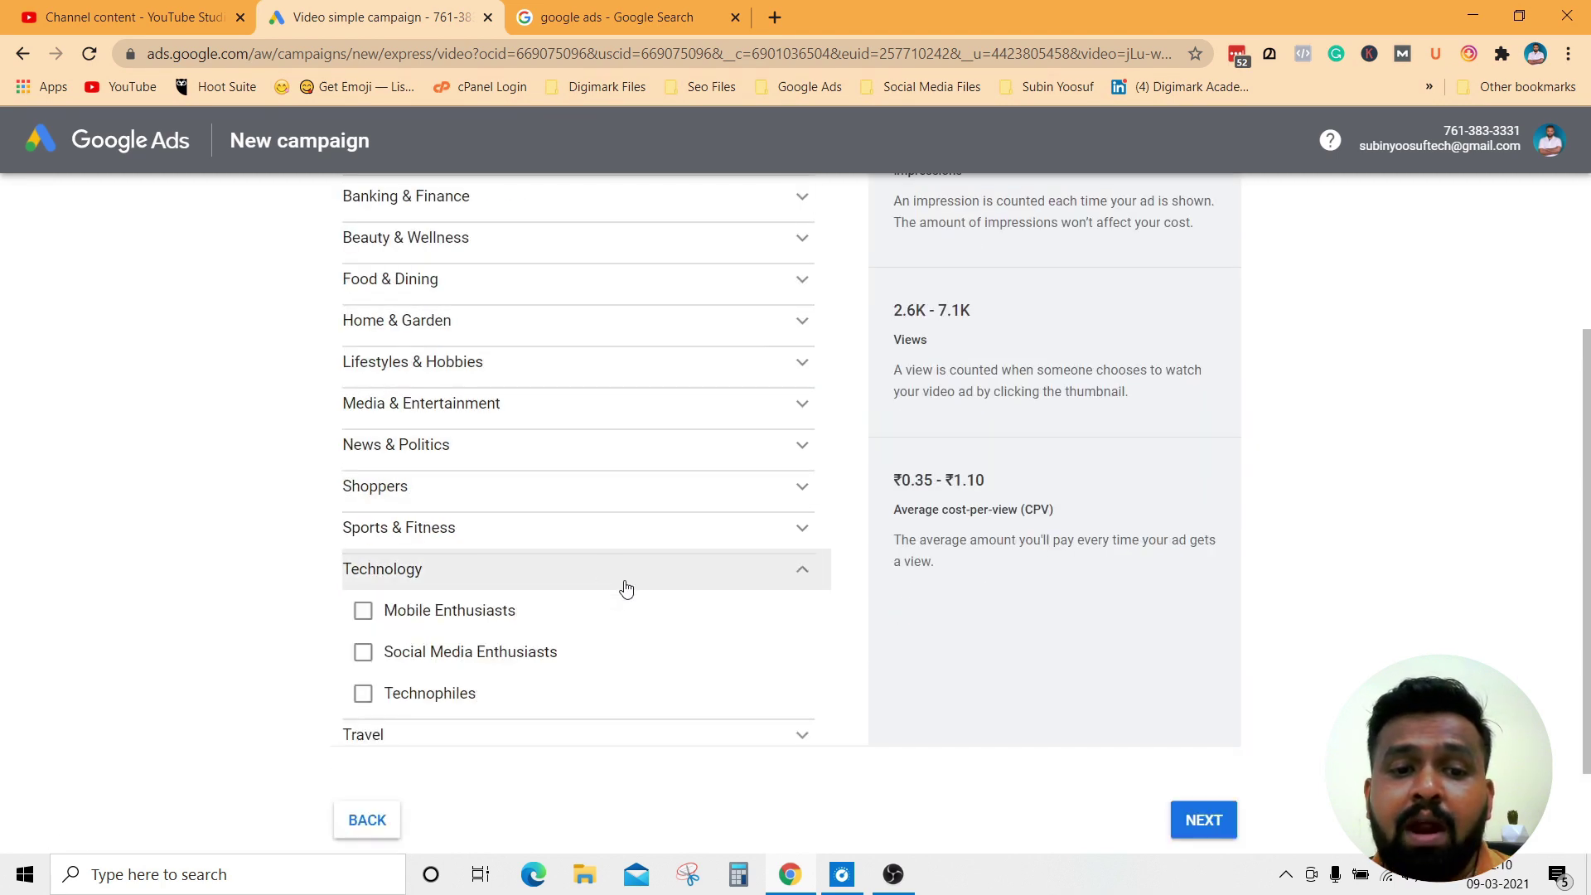
click(362, 652)
click(362, 611)
click(362, 693)
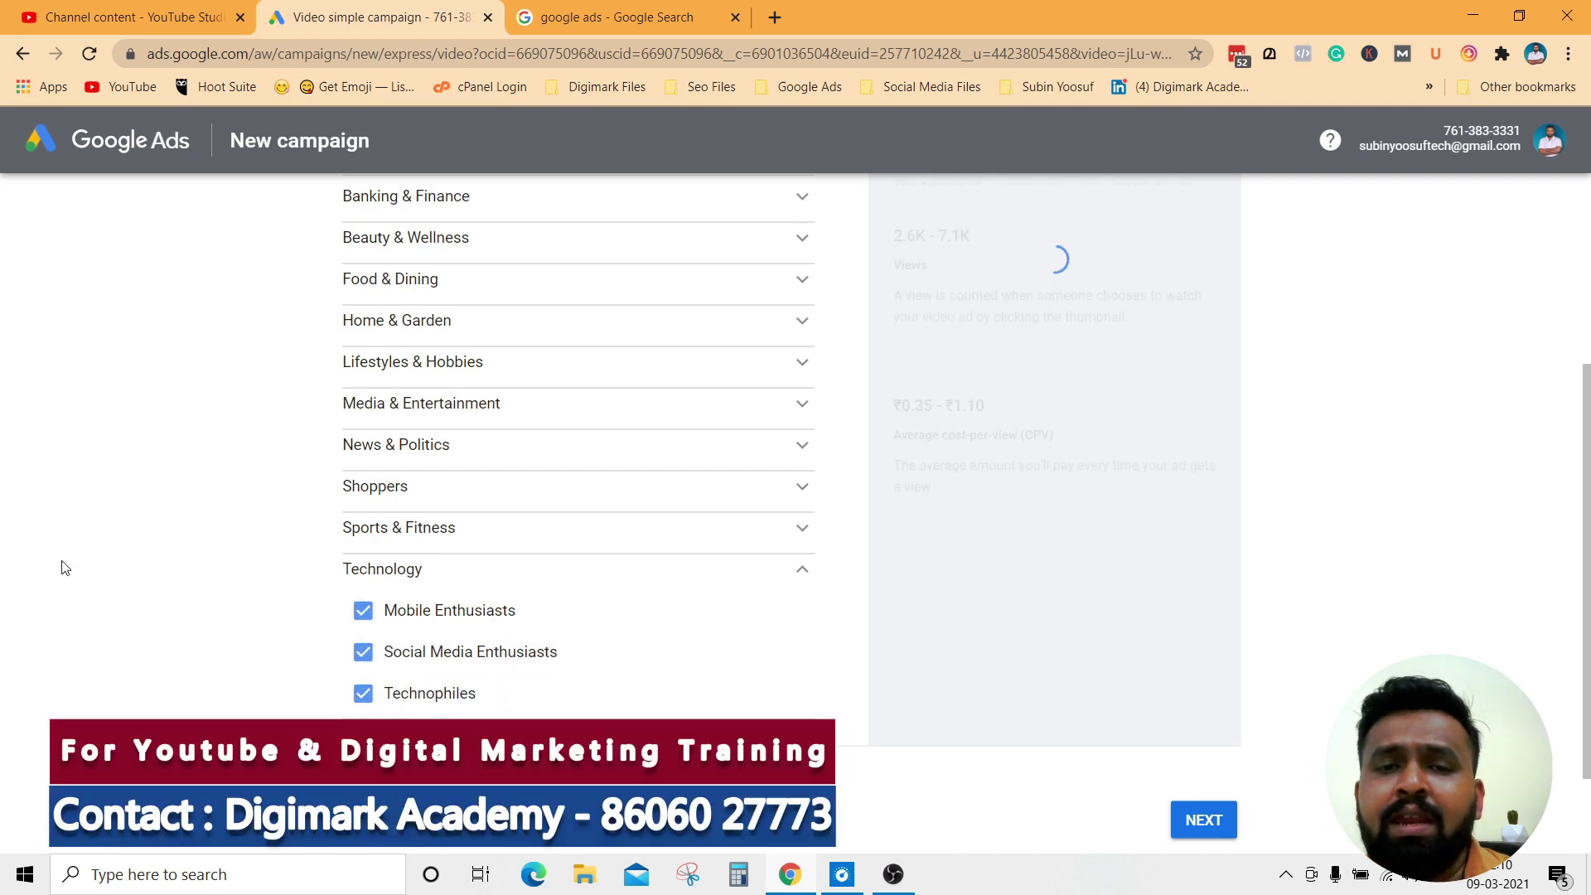
click(800, 570)
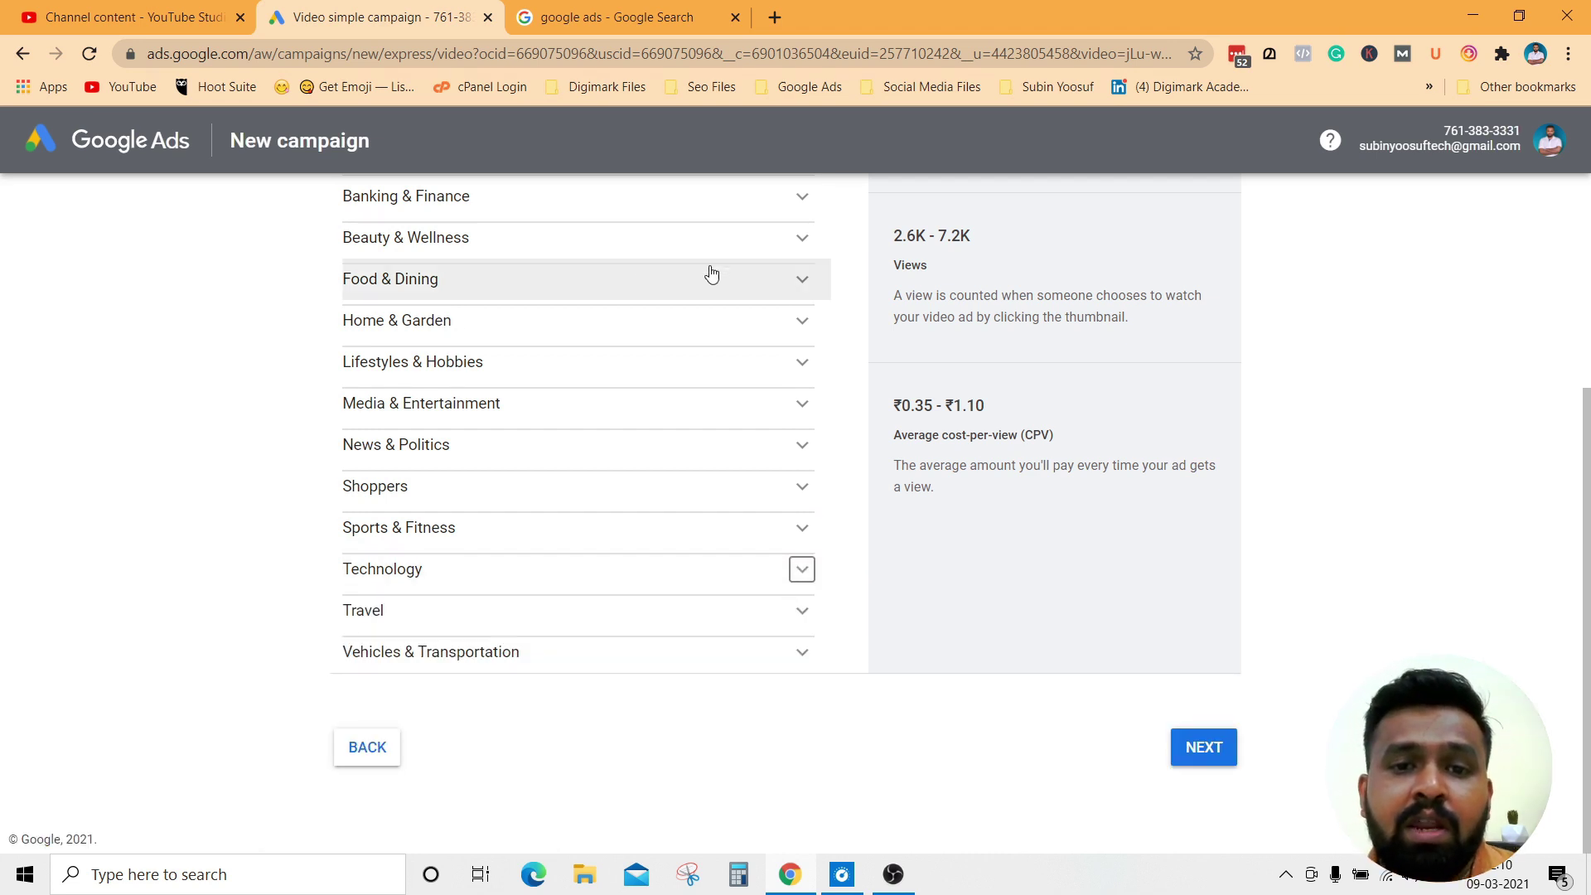
Add the Beauty & Wellness interests Beauty Mavens and Frequently Visits Salons to the audience.
scroll(686, 299, up, 2)
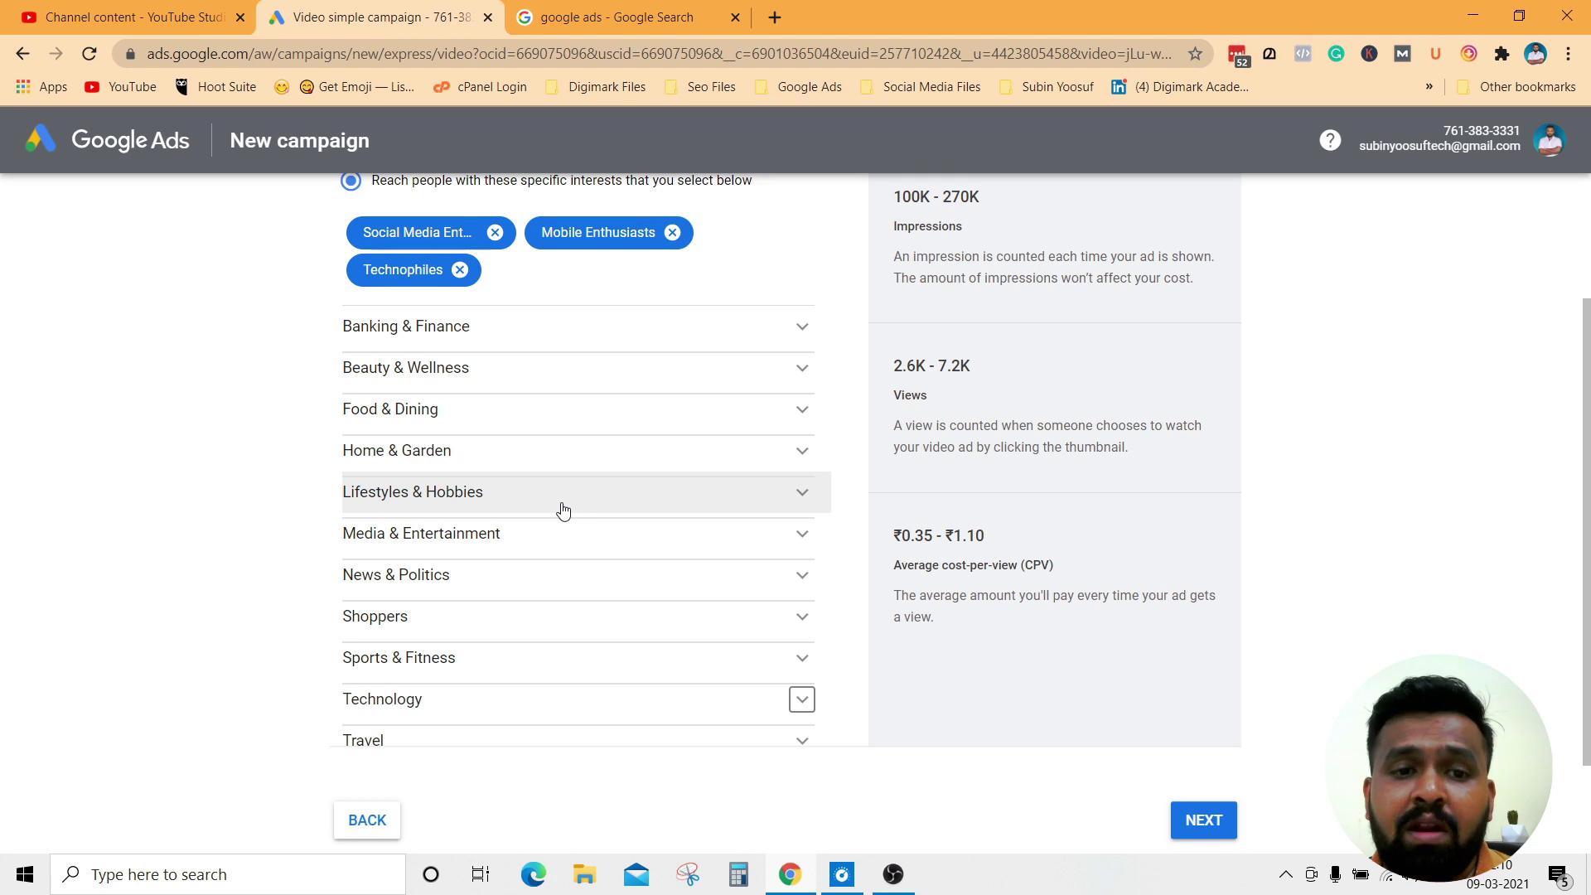
click(624, 375)
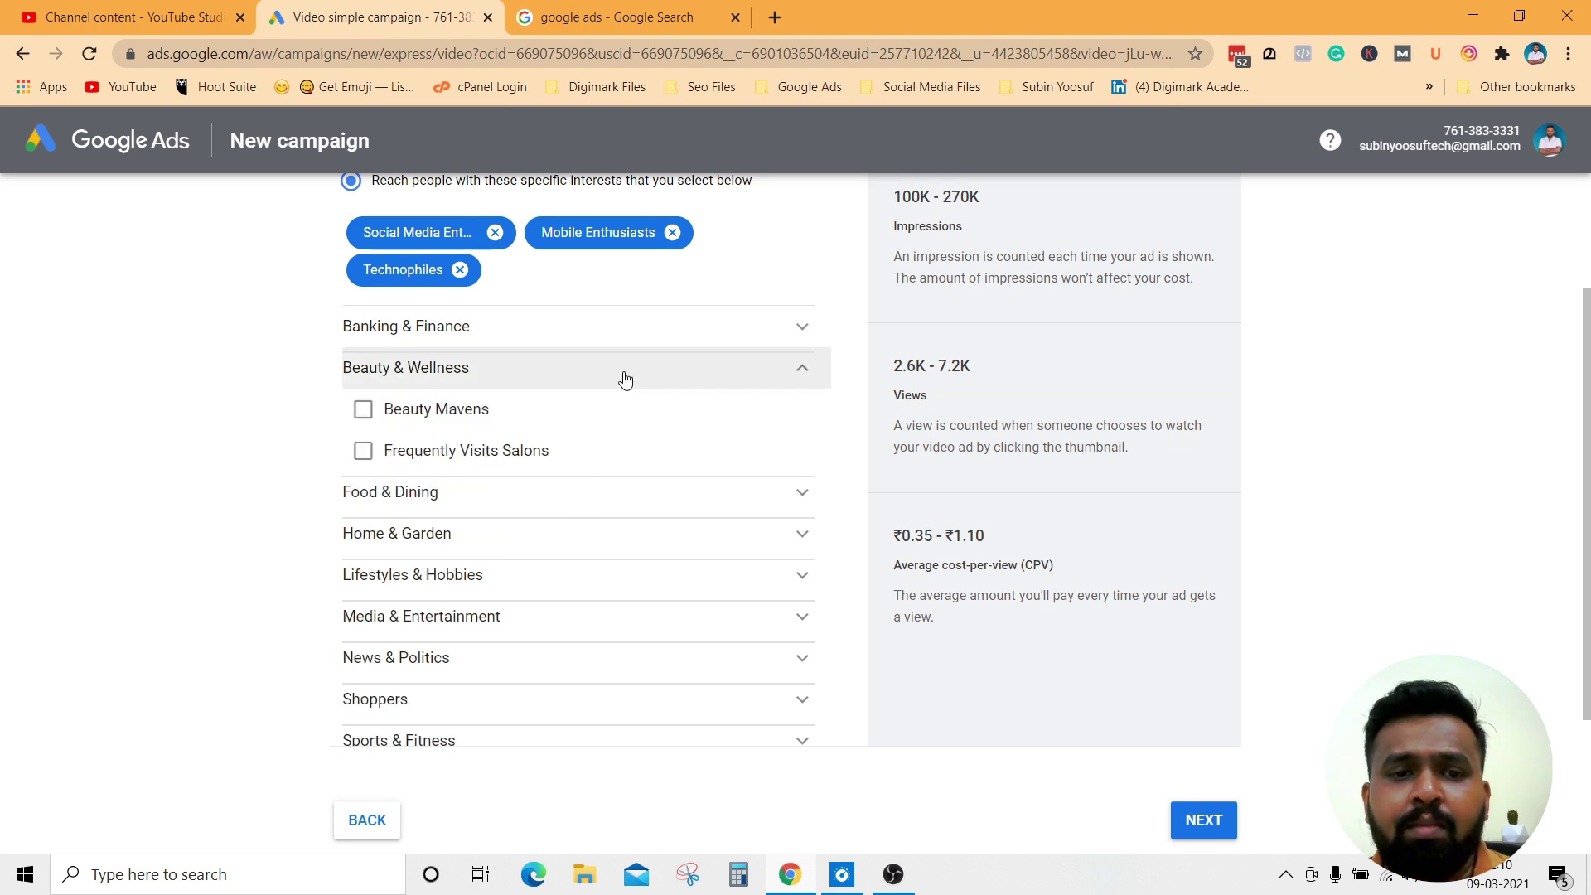
click(363, 409)
click(363, 450)
Add seven Food & Dining interests, including Coffee Shop Regulars, Cooking Enthusiasts, Fast Food Cravers, Foodies, Frequently Dines Out and Prefers Organic Food.
click(539, 499)
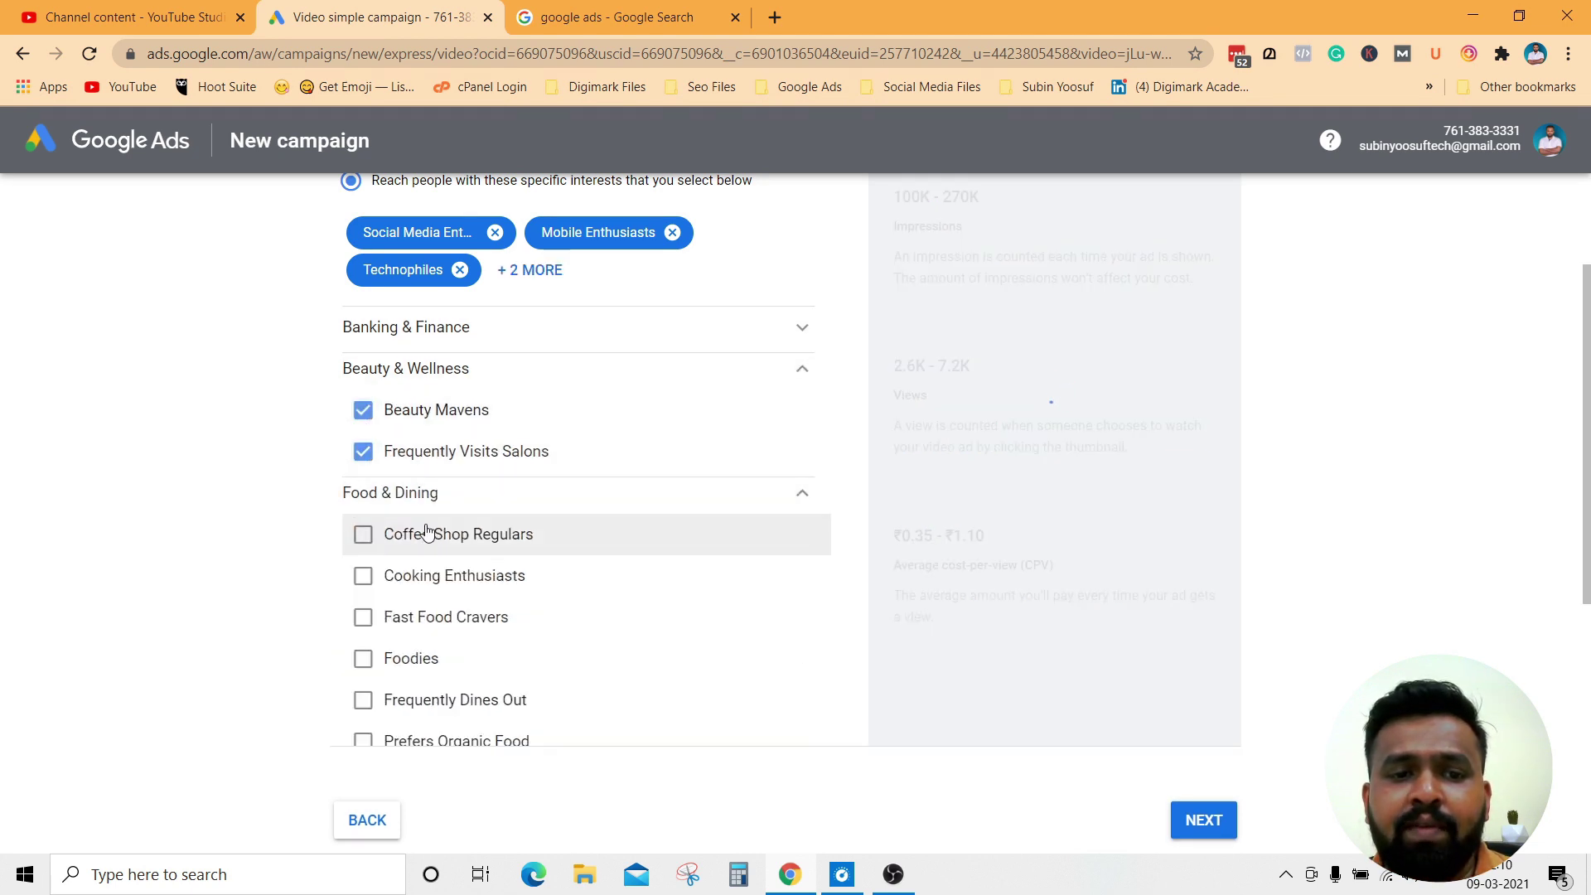
click(363, 534)
click(362, 577)
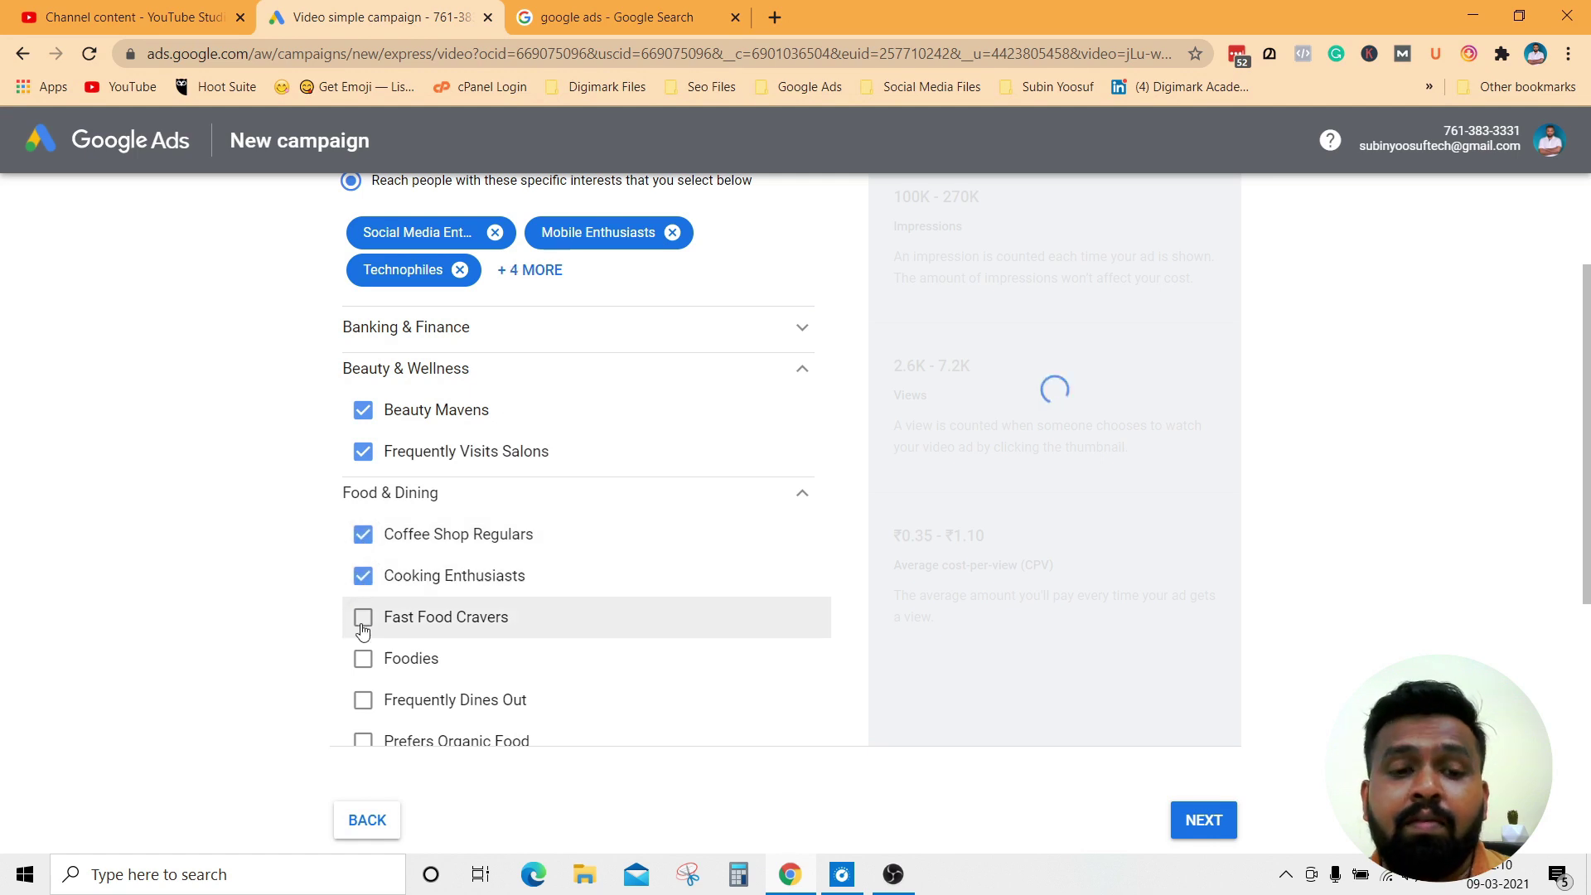
click(363, 618)
click(363, 659)
scroll(358, 588, down, 2)
click(363, 571)
click(363, 613)
click(363, 654)
scroll(221, 422, up, 4)
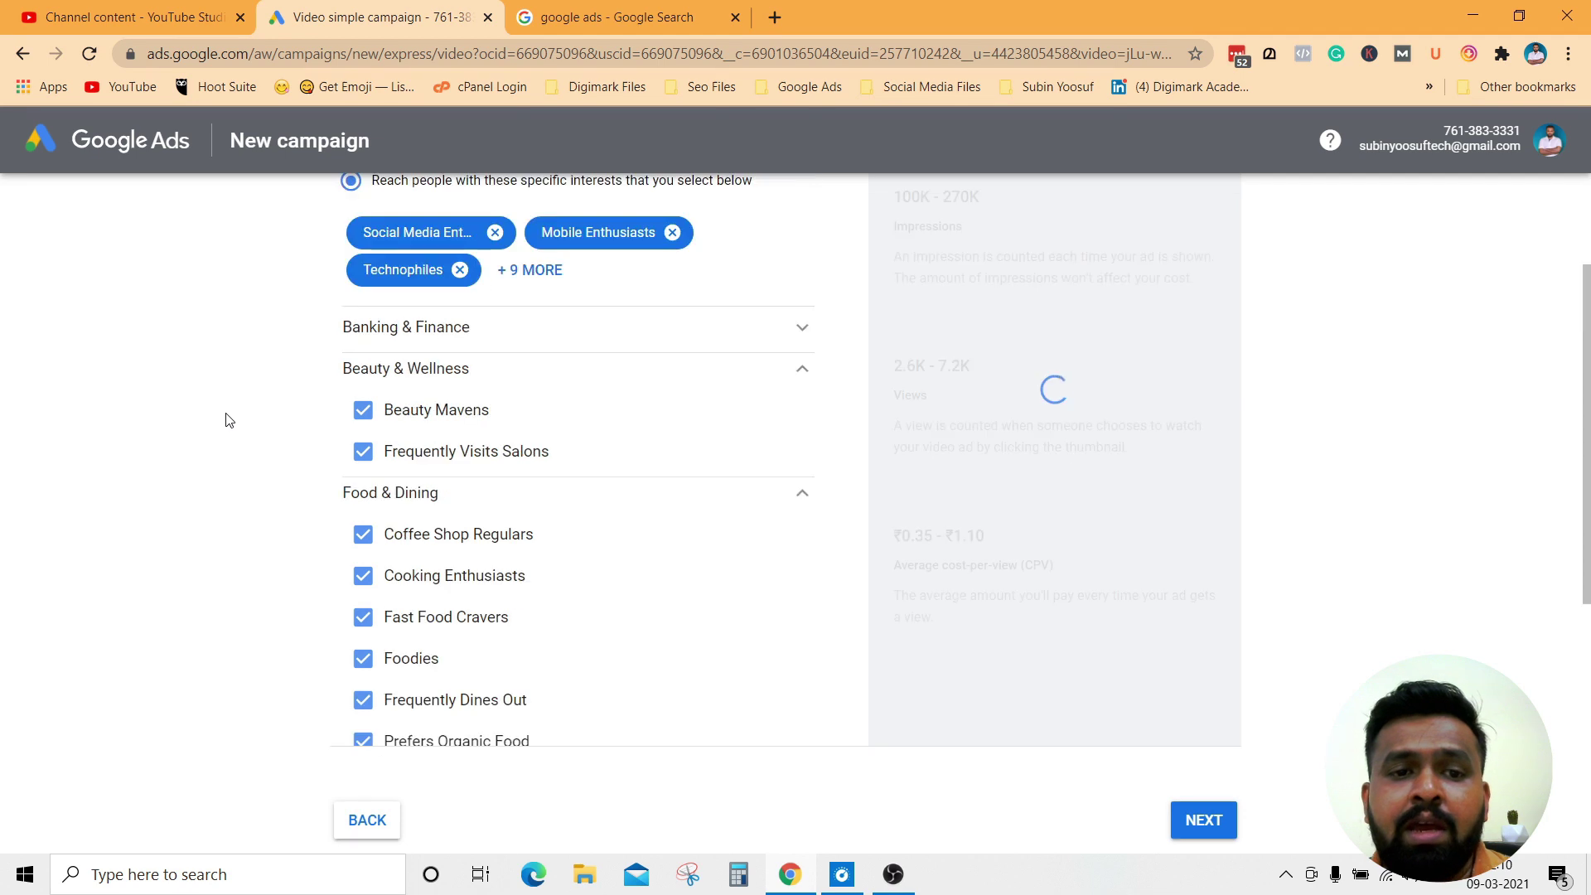
Keep the customer interests as broad as possible and continue to the budget page.
click(350, 322)
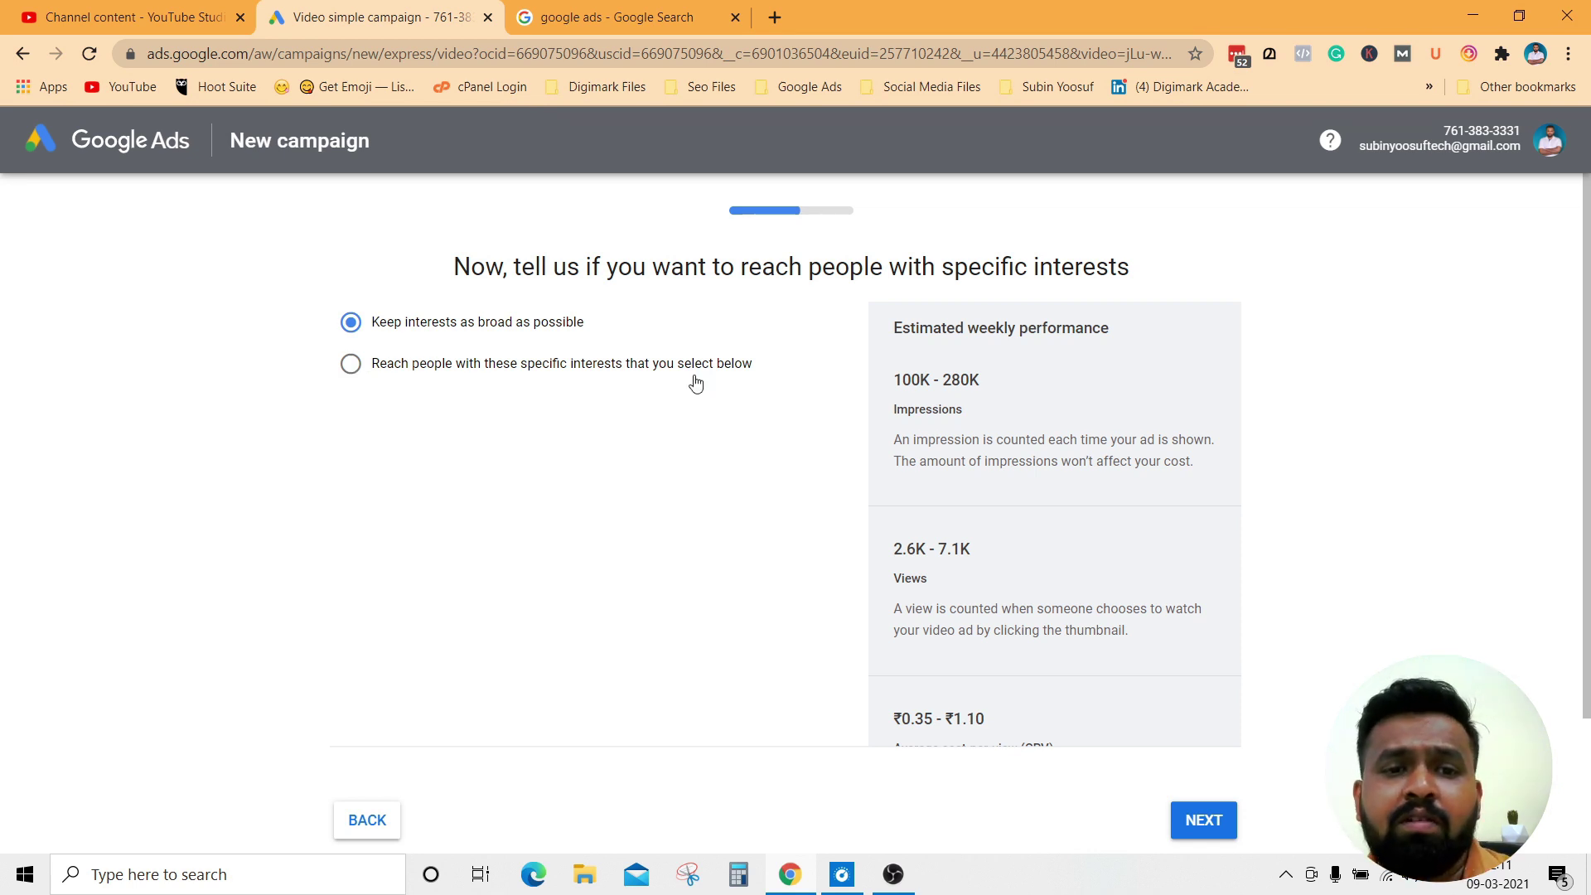
scroll(1177, 711, down, 2)
click(1210, 794)
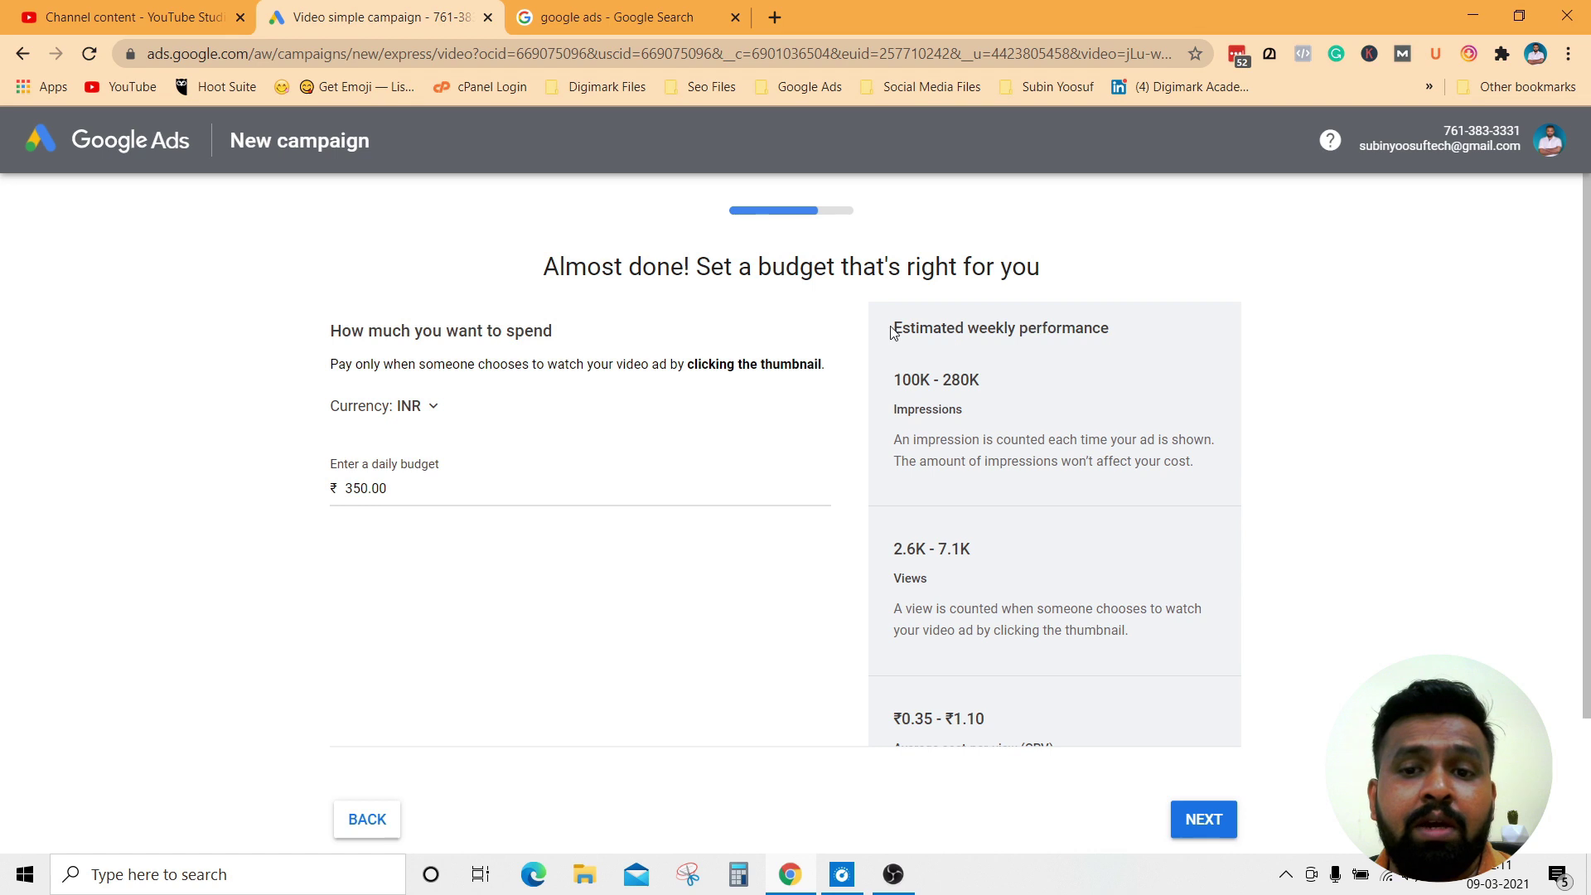
Examine the estimated weekly performance for the suggested daily budget, especially the views.
drag(894, 329, 1124, 330)
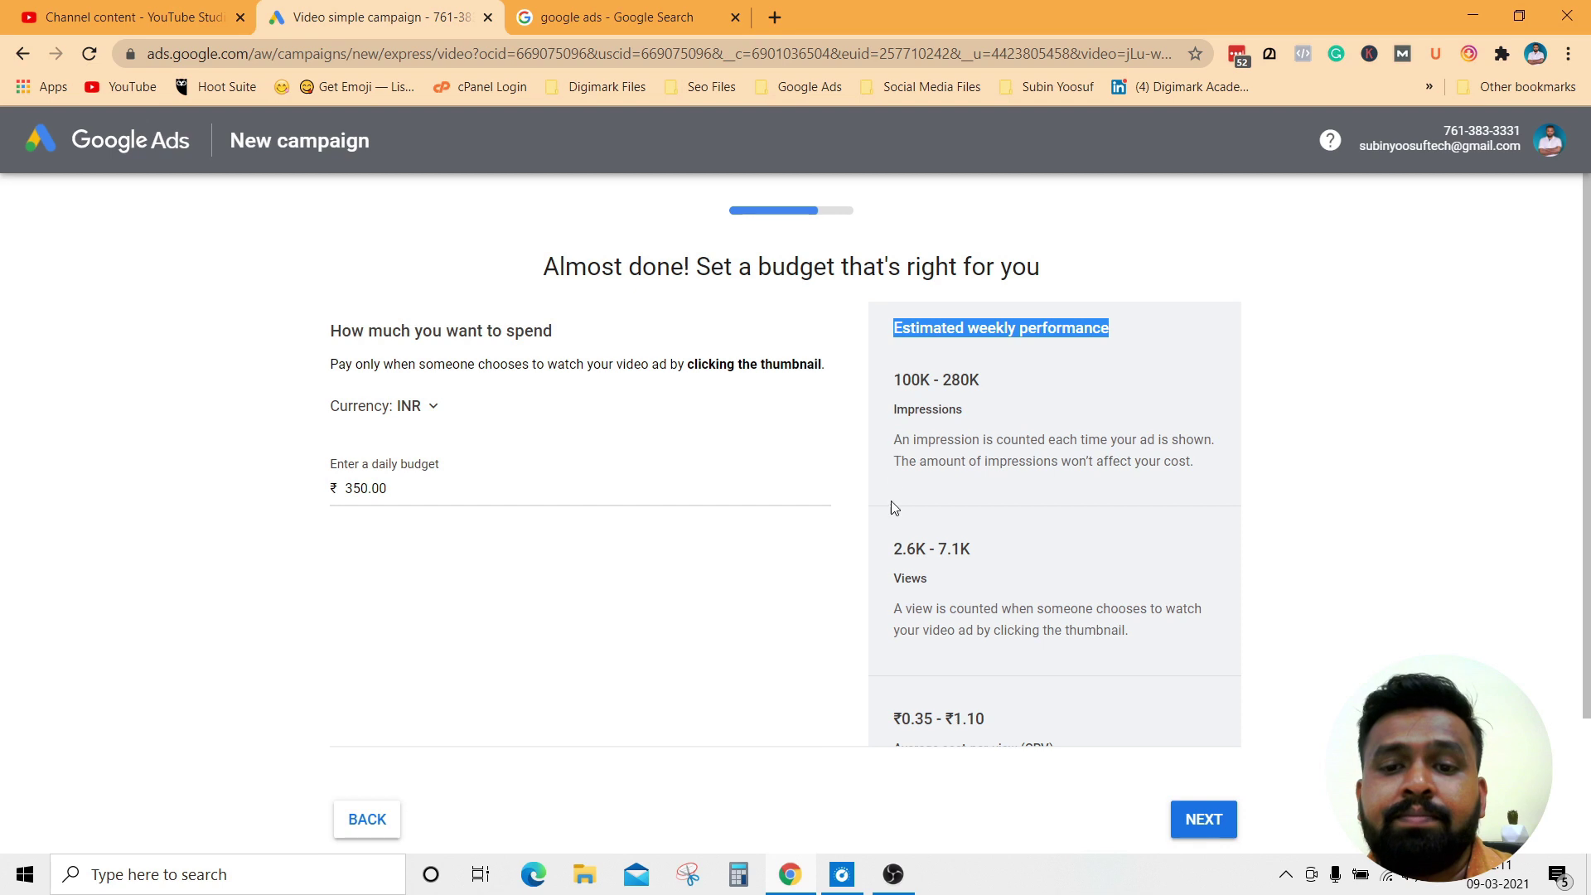
drag(897, 550, 962, 549)
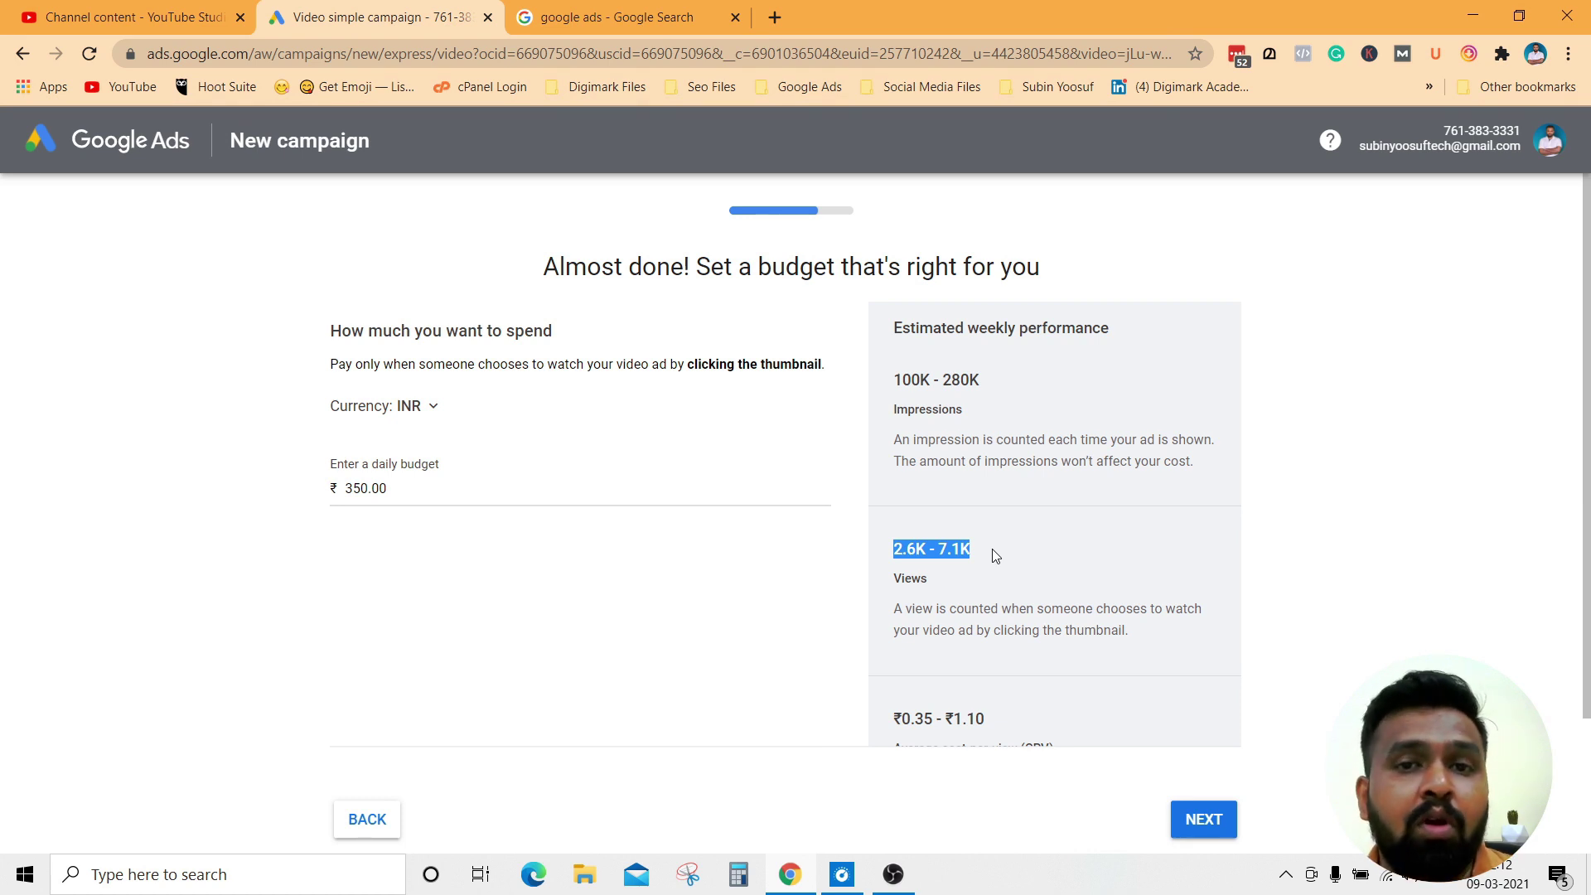
click(975, 556)
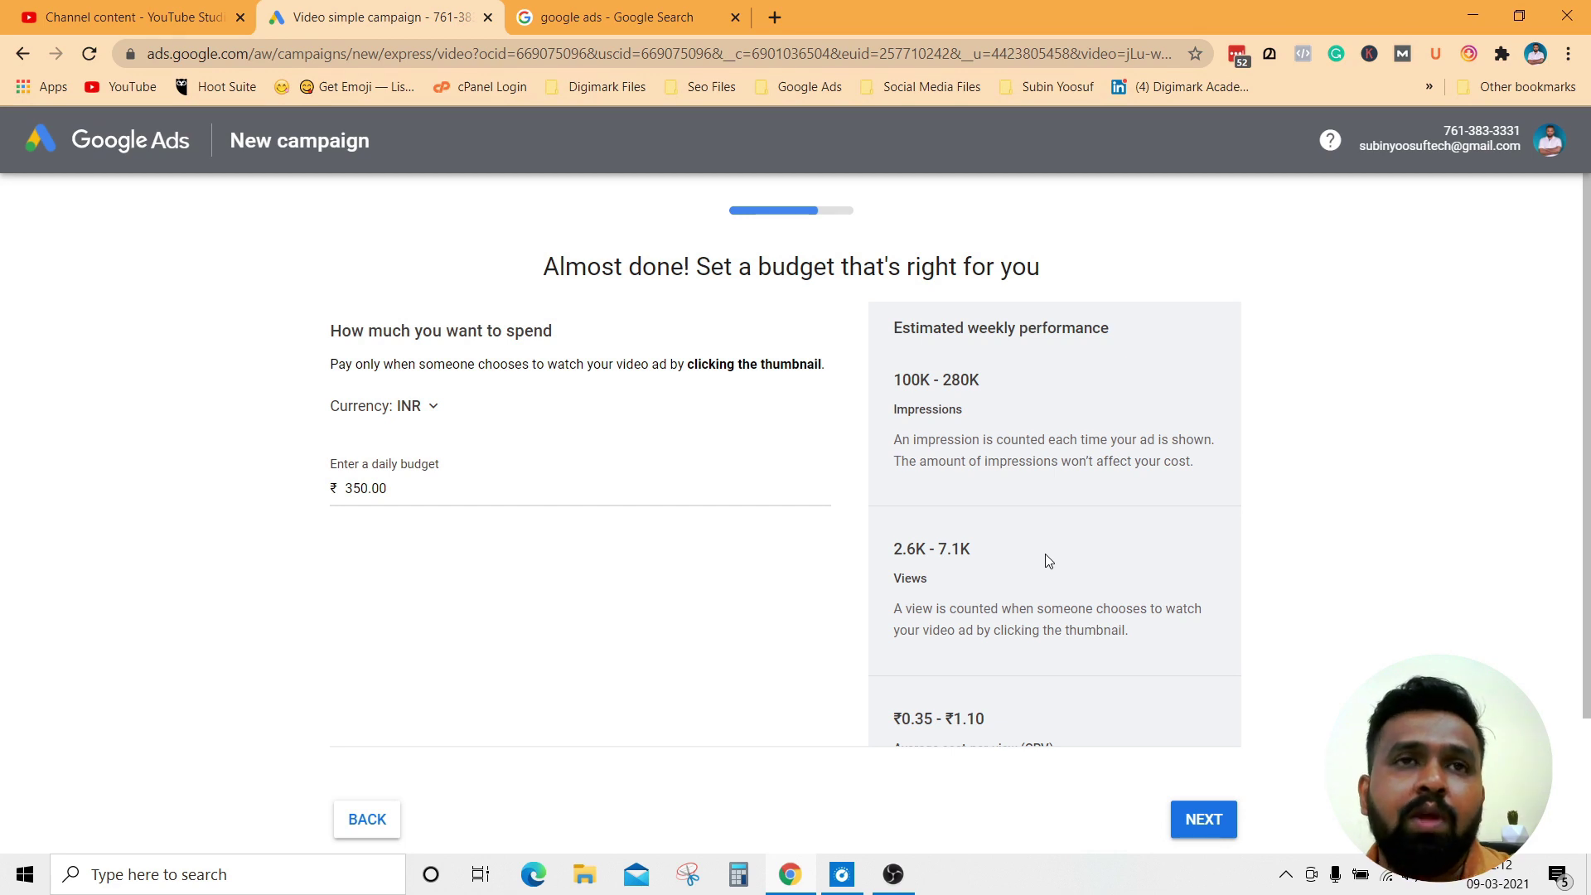
scroll(796, 508, down, 2)
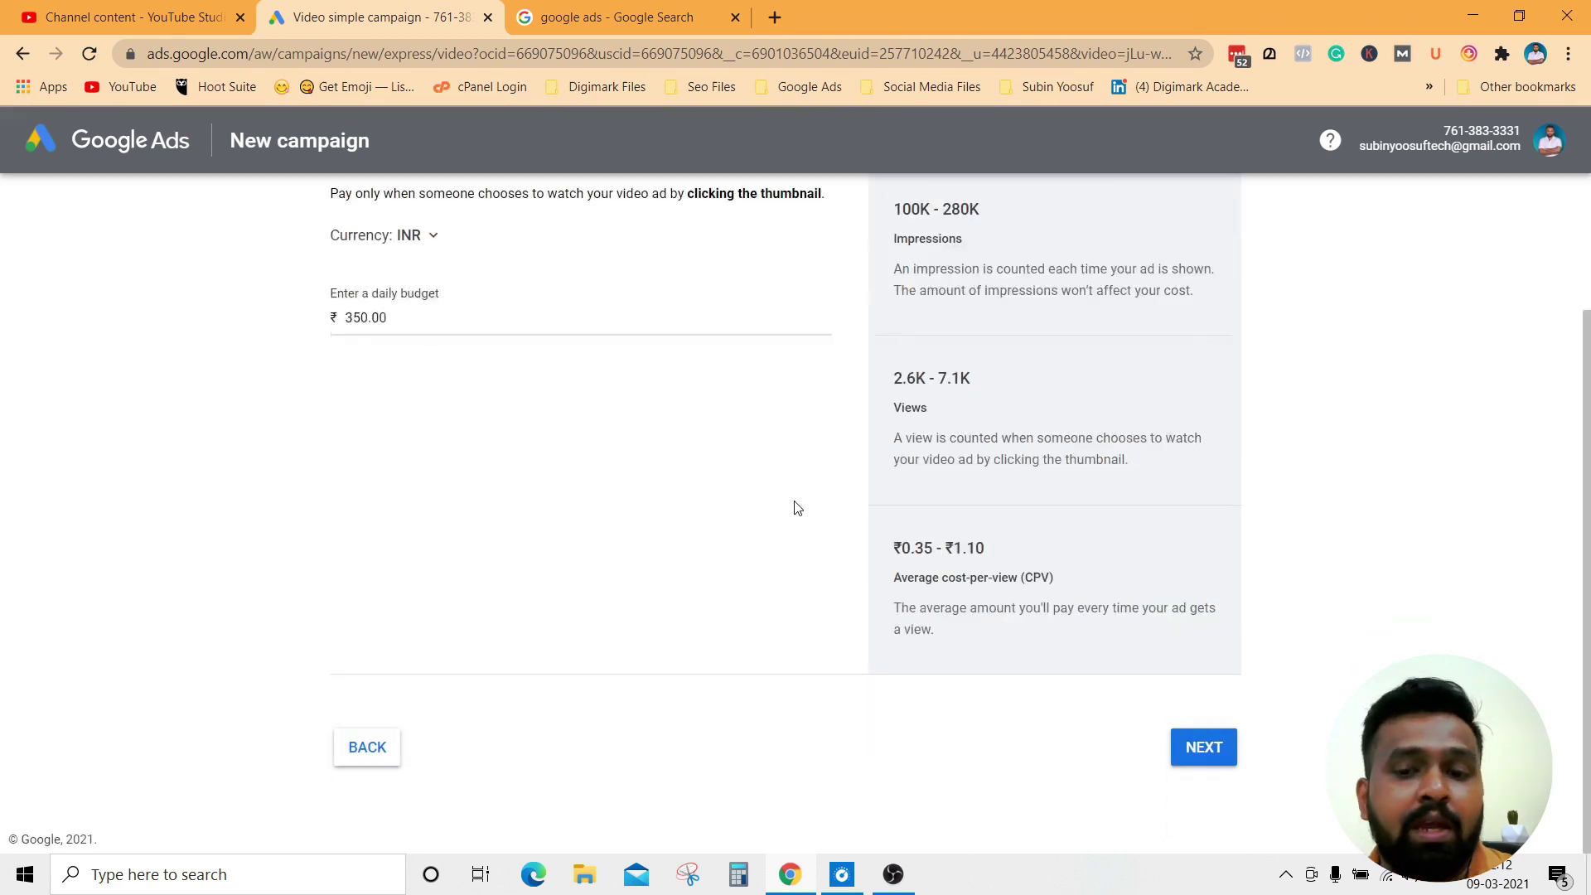
scroll(756, 468, up, 2)
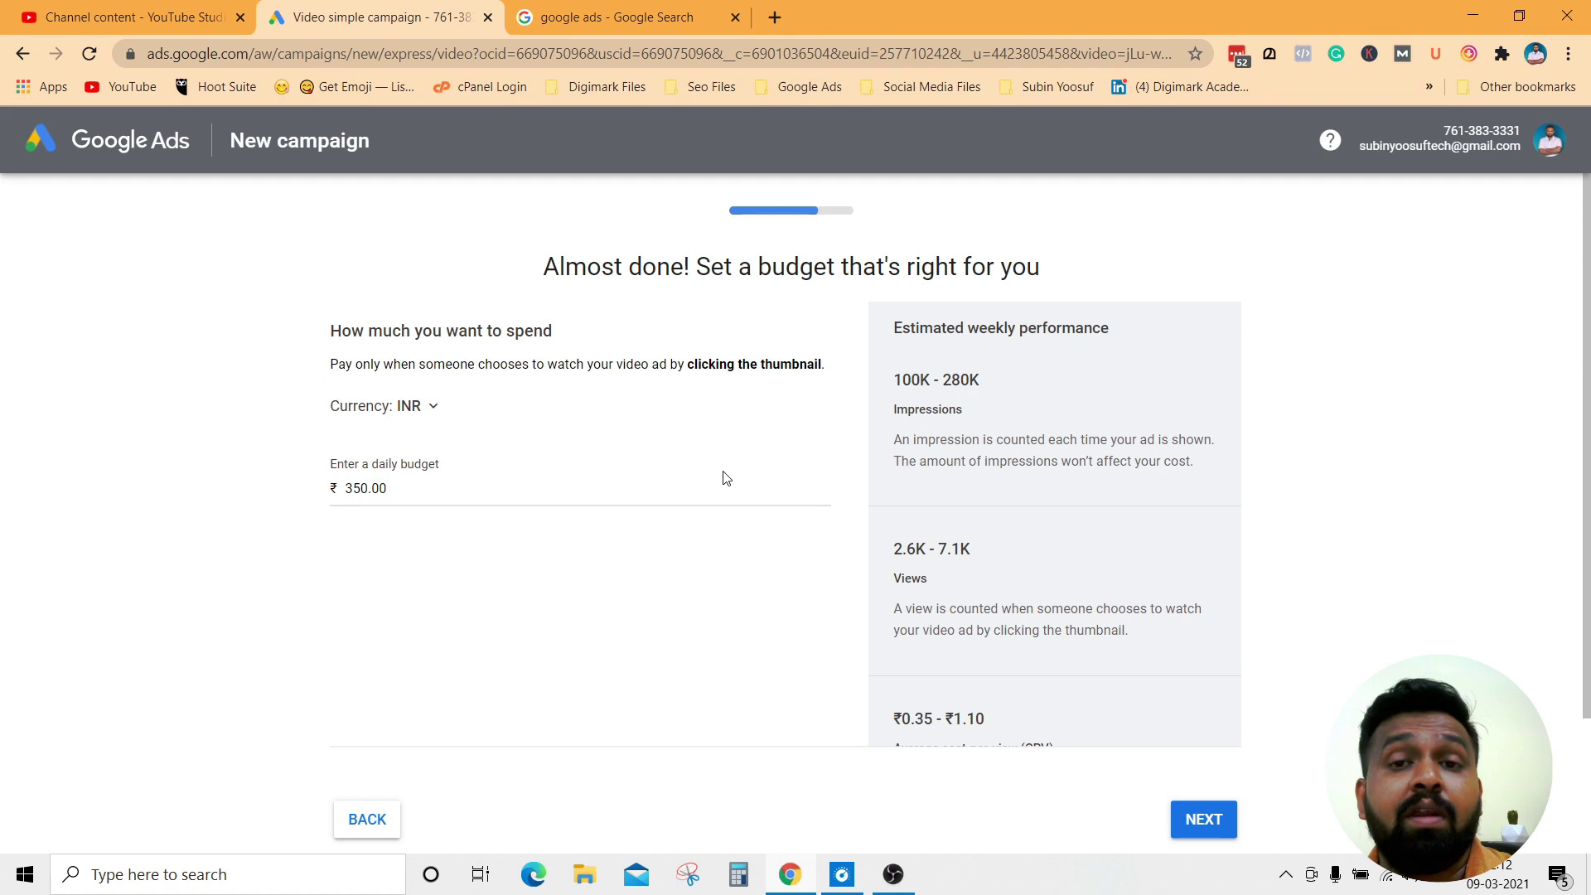
Set the daily budget to ₹100.00 and check the estimated weekly impressions and views.
scroll(704, 477, down, 2)
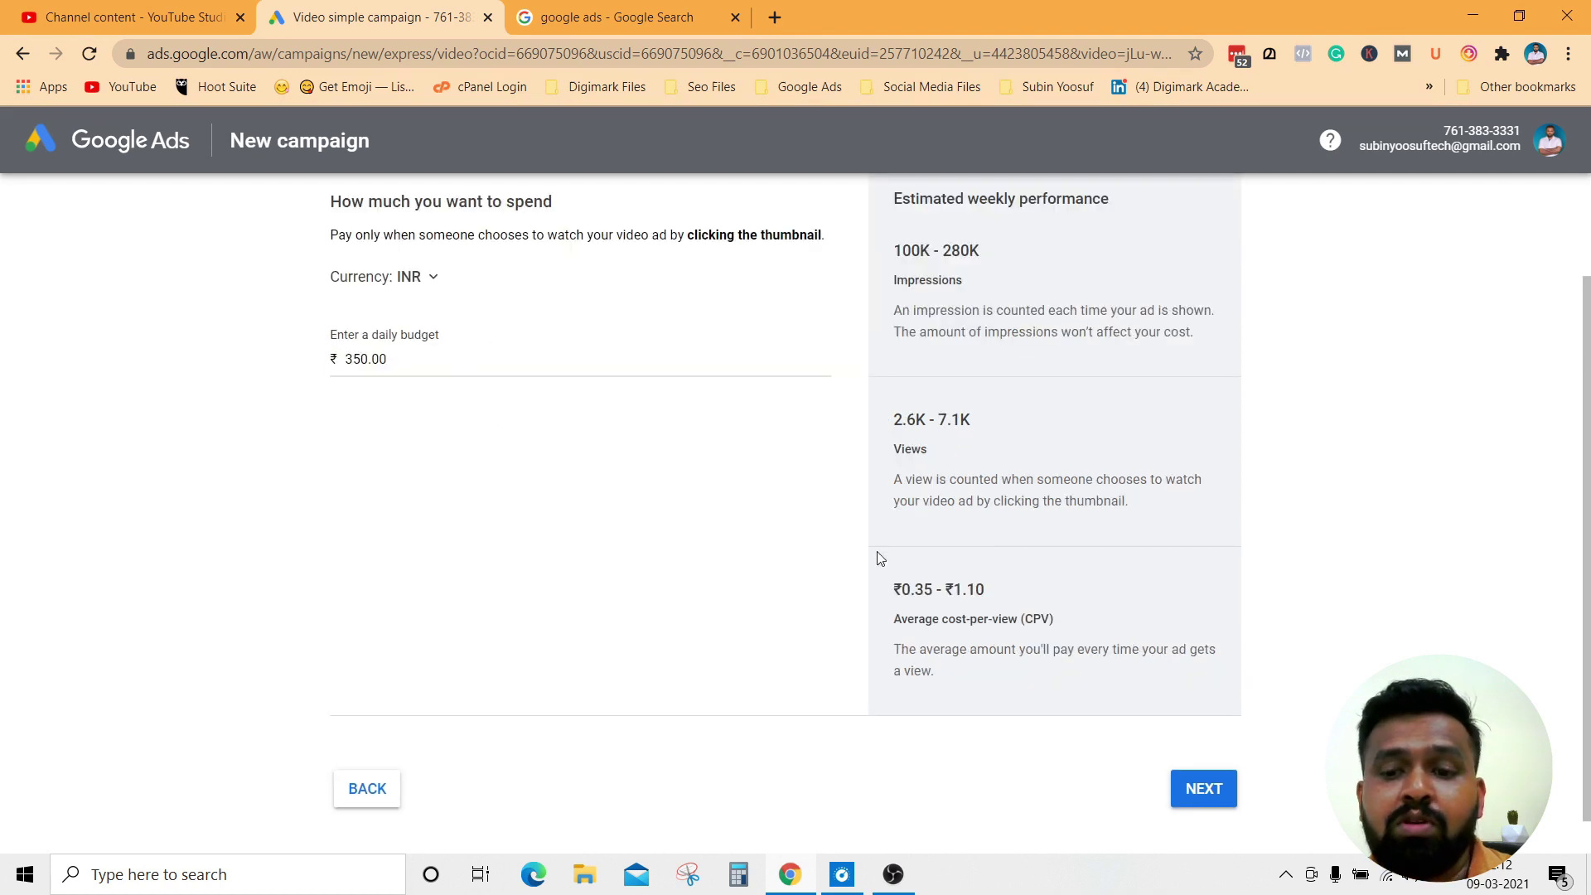
drag(401, 359, 325, 365)
text(100.00)
click(226, 430)
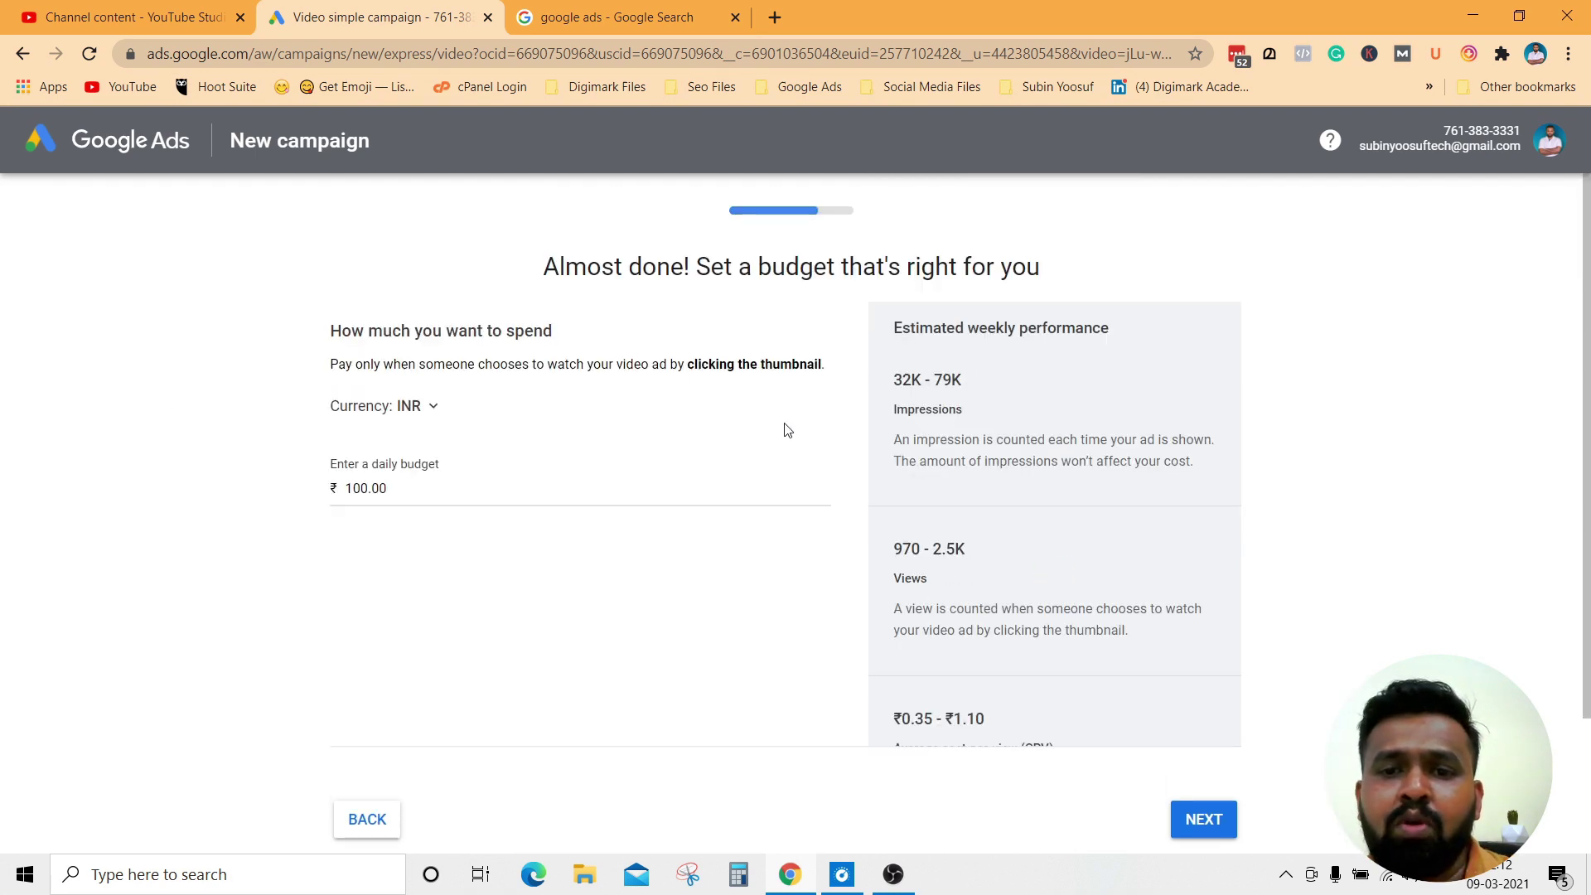
drag(966, 380, 891, 389)
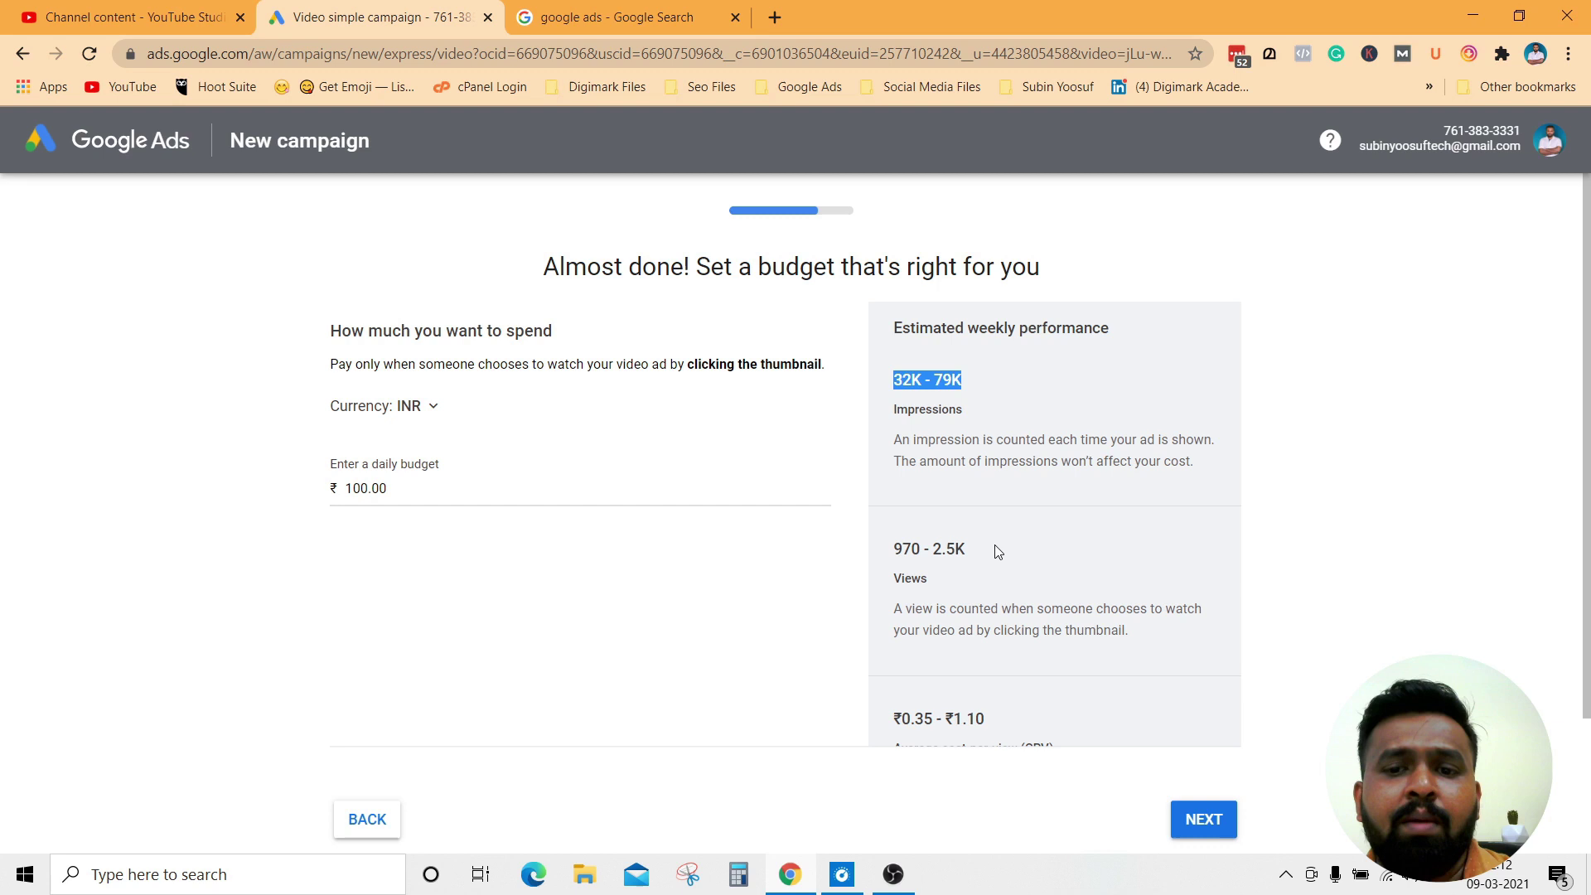
drag(998, 550, 889, 551)
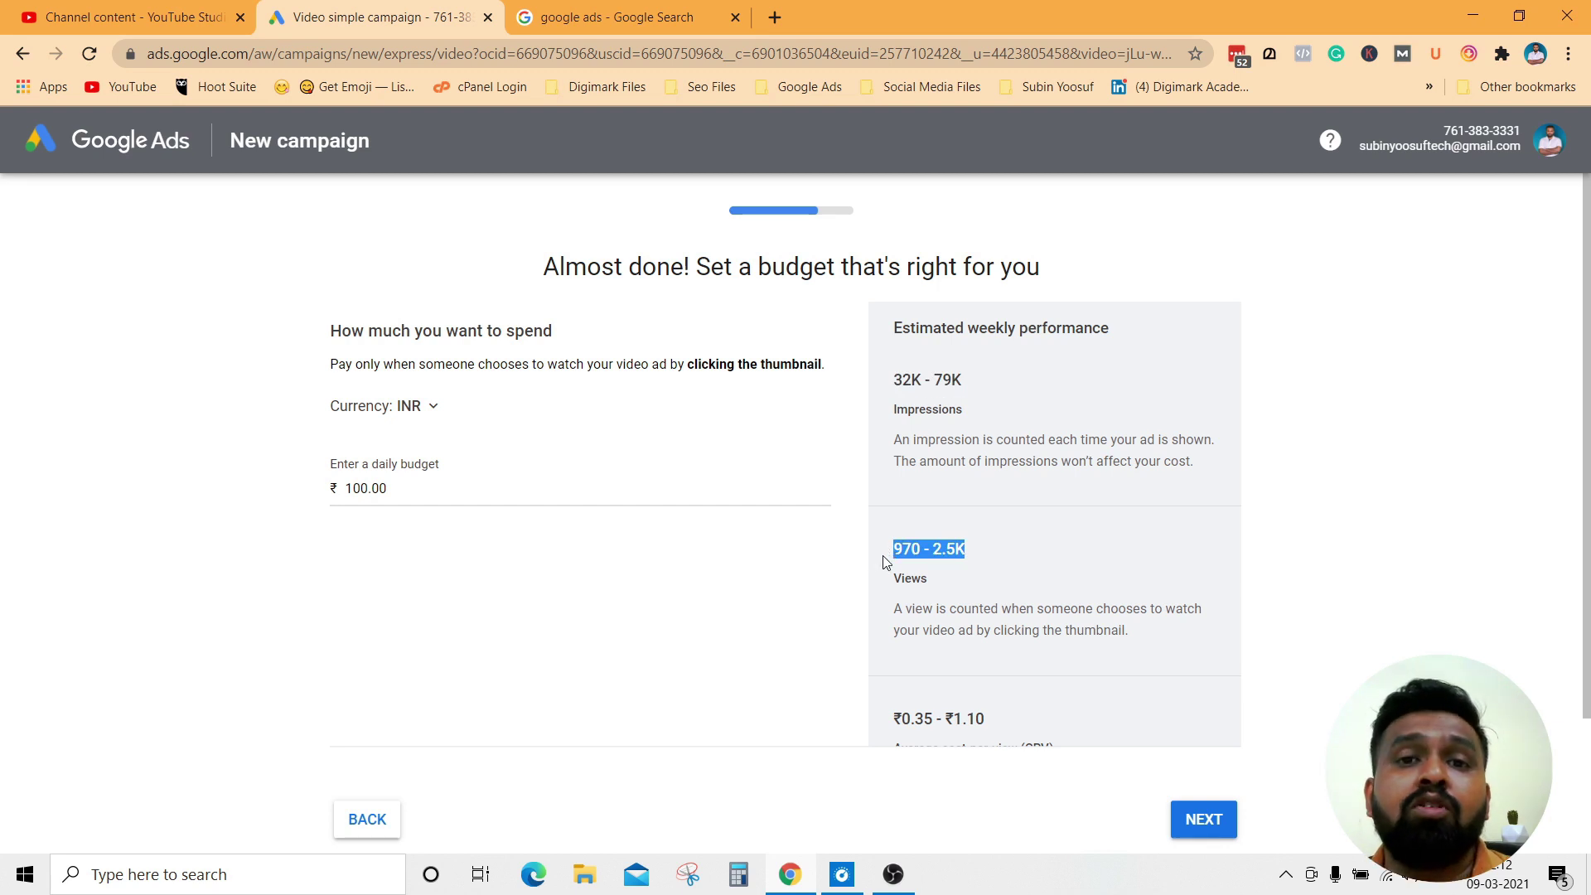
Set the daily budget to ₹500.00 and check the estimated weekly views.
drag(439, 492, 285, 474)
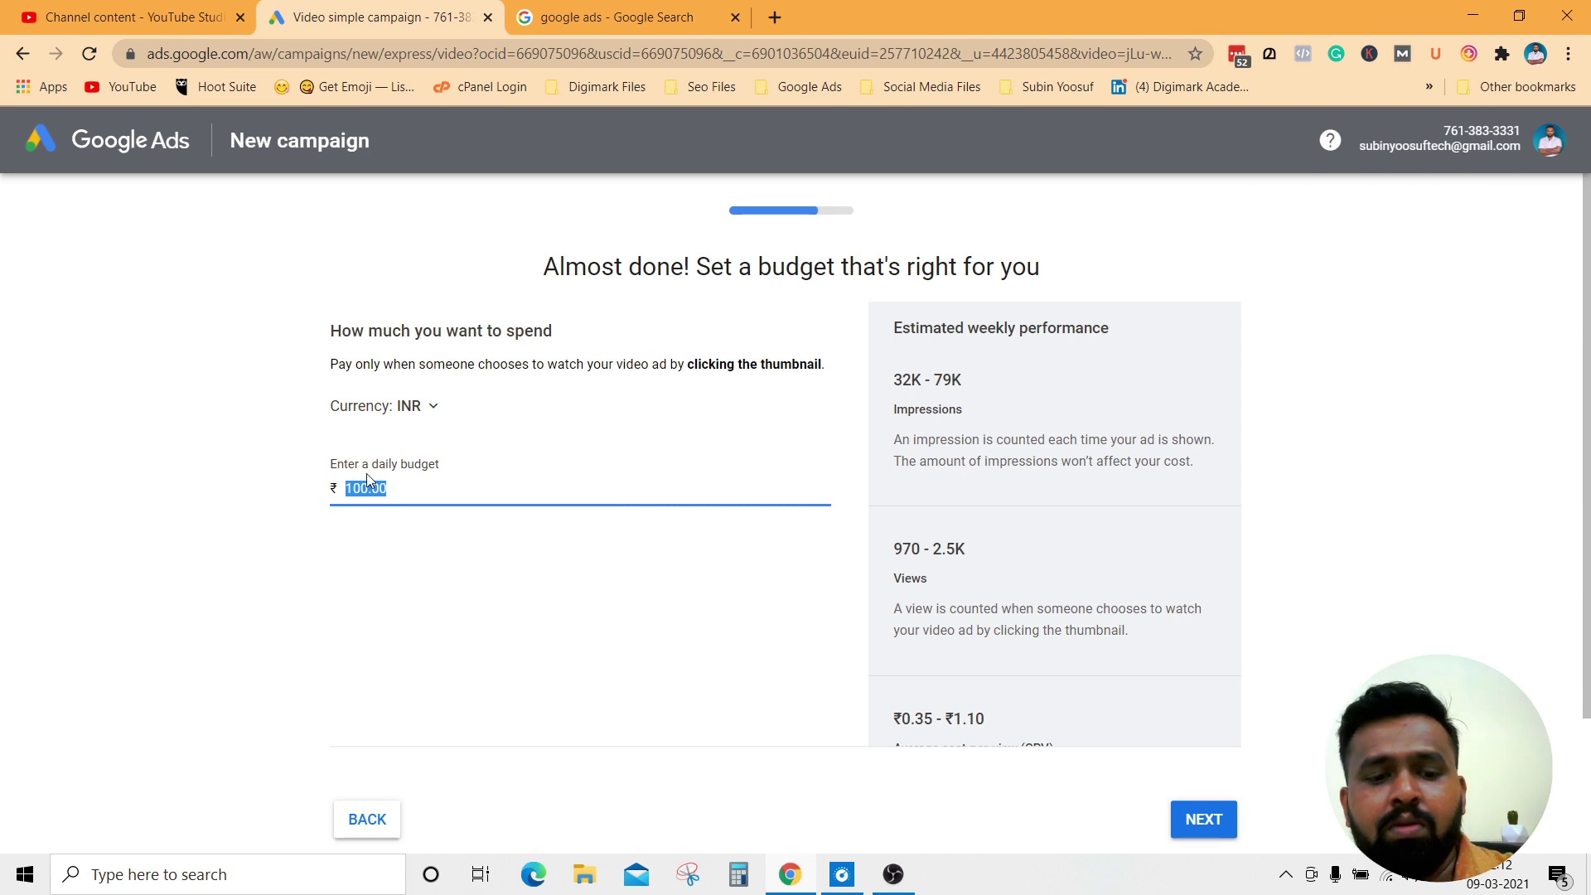
text(500.00)
click(229, 518)
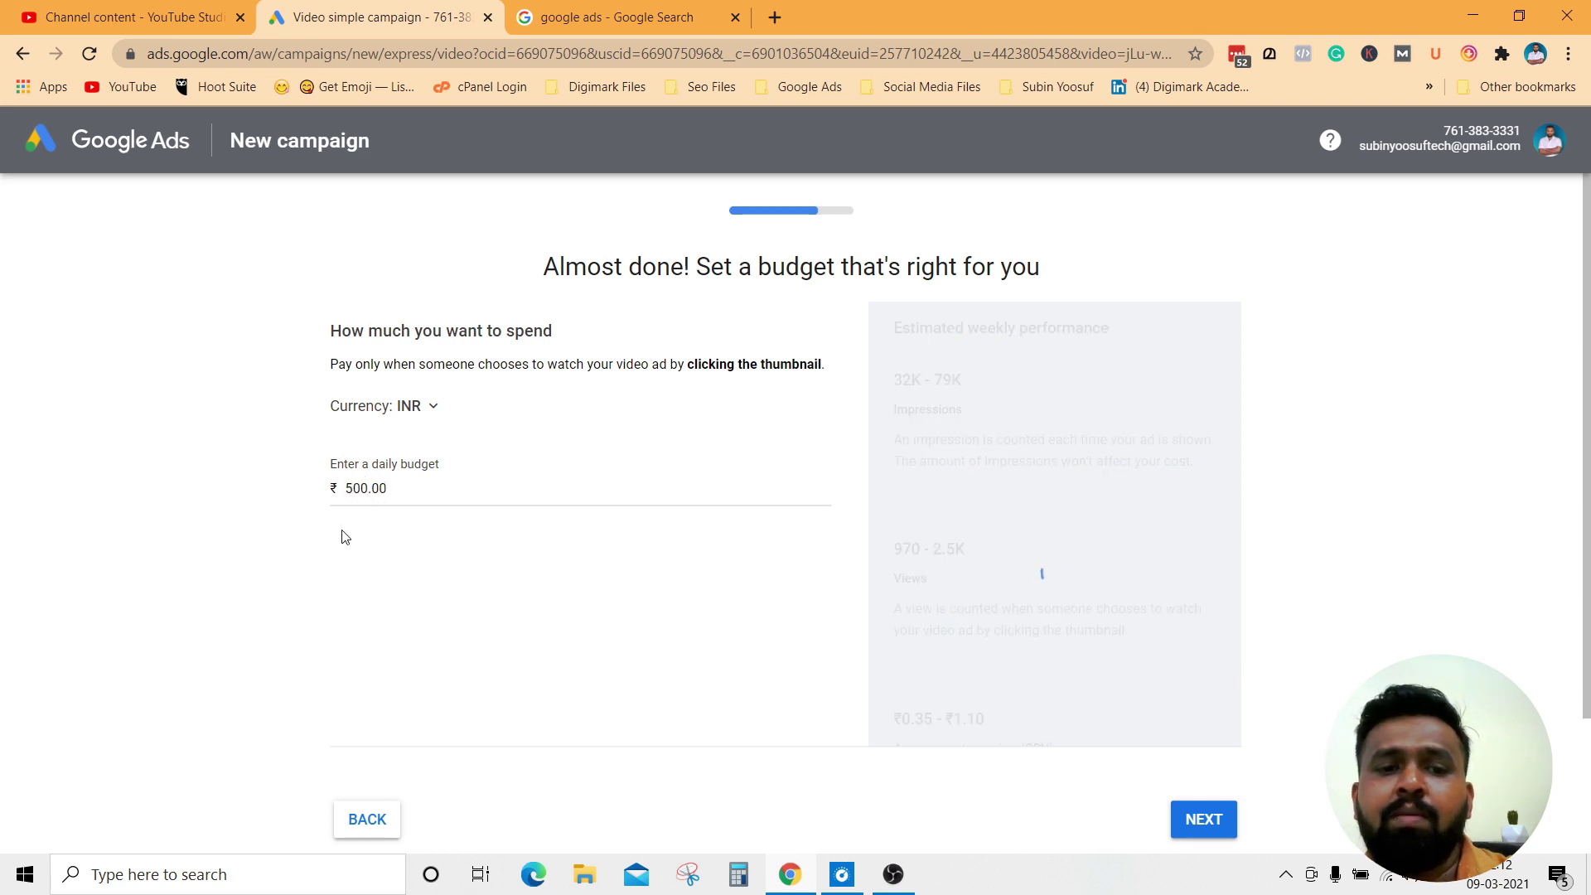
drag(975, 562, 889, 553)
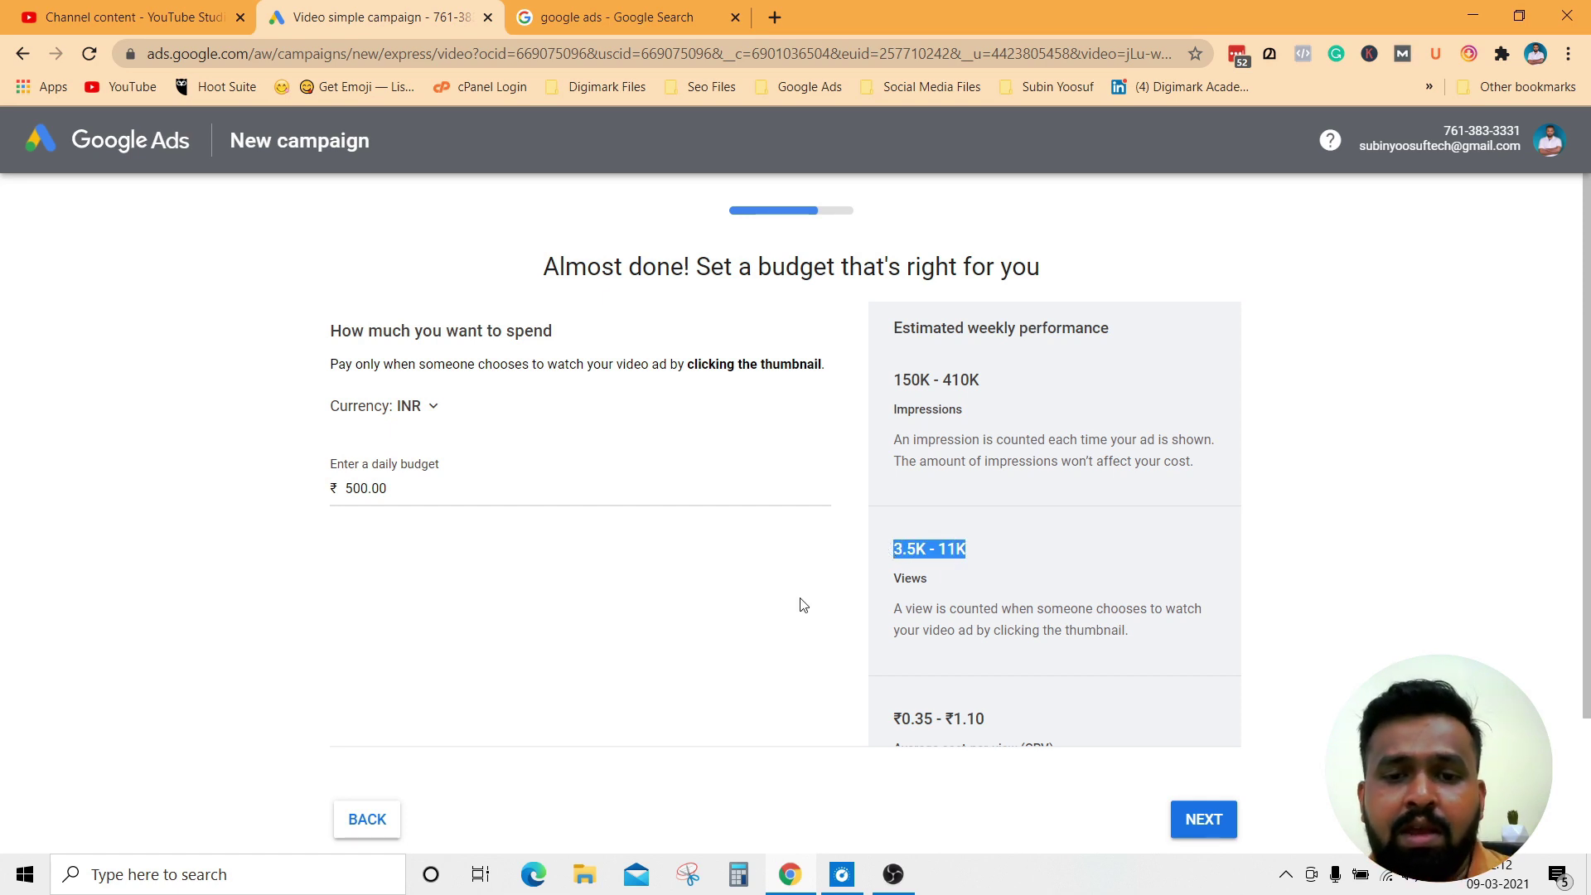
Accept the daily budget and continue to the campaign review page.
click(583, 578)
scroll(671, 573, down, 2)
click(1197, 755)
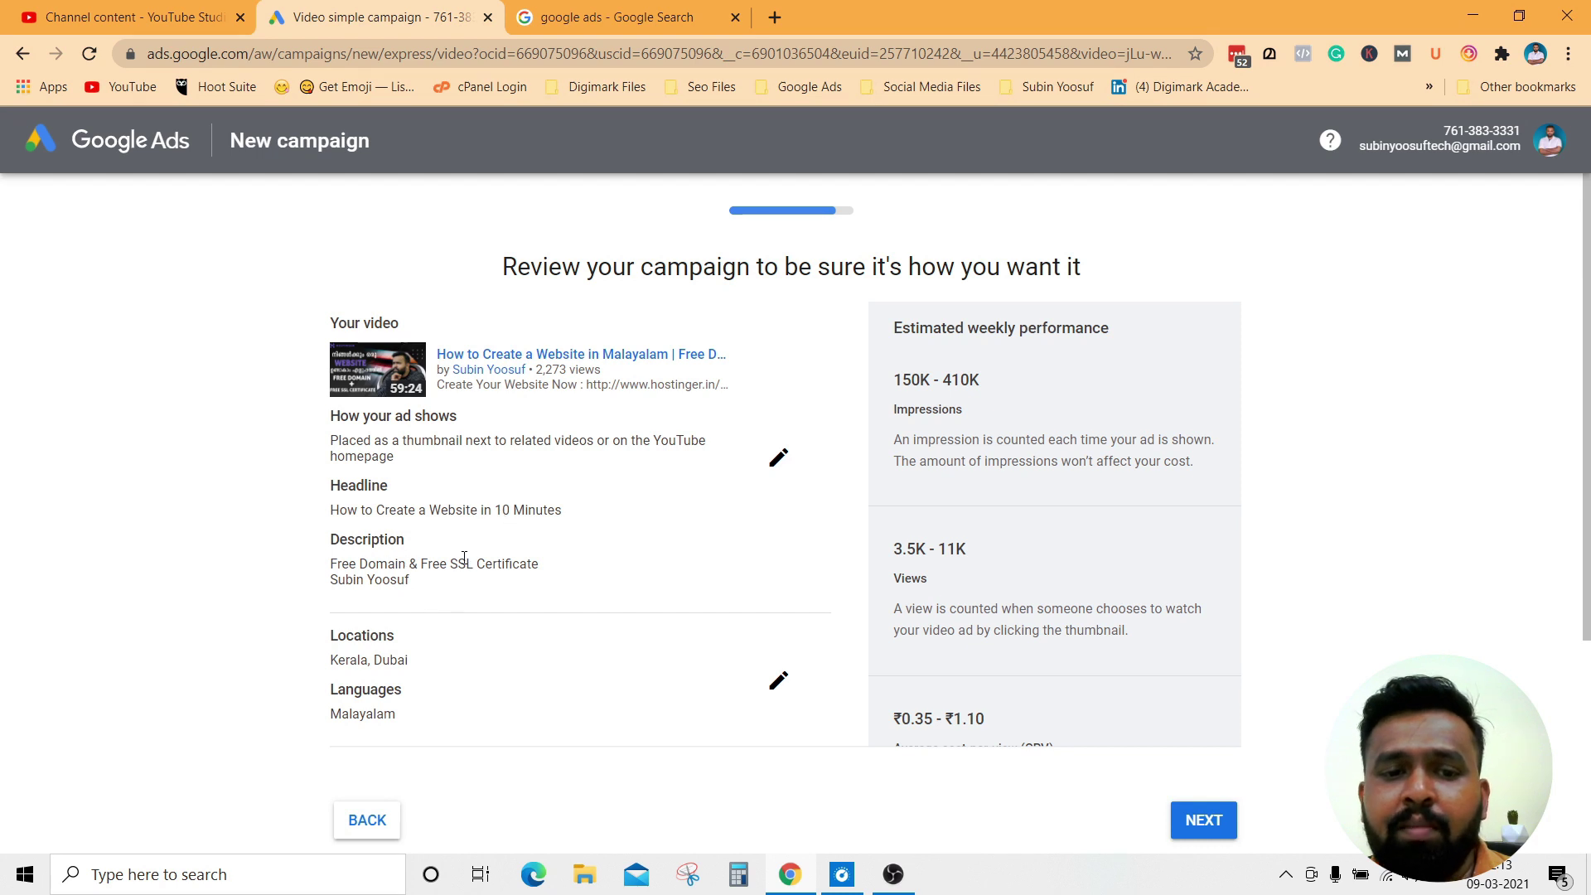
Review the campaign's ad, locations, demographics, interests and budget, and continue to the payment information.
scroll(551, 563, down, 3)
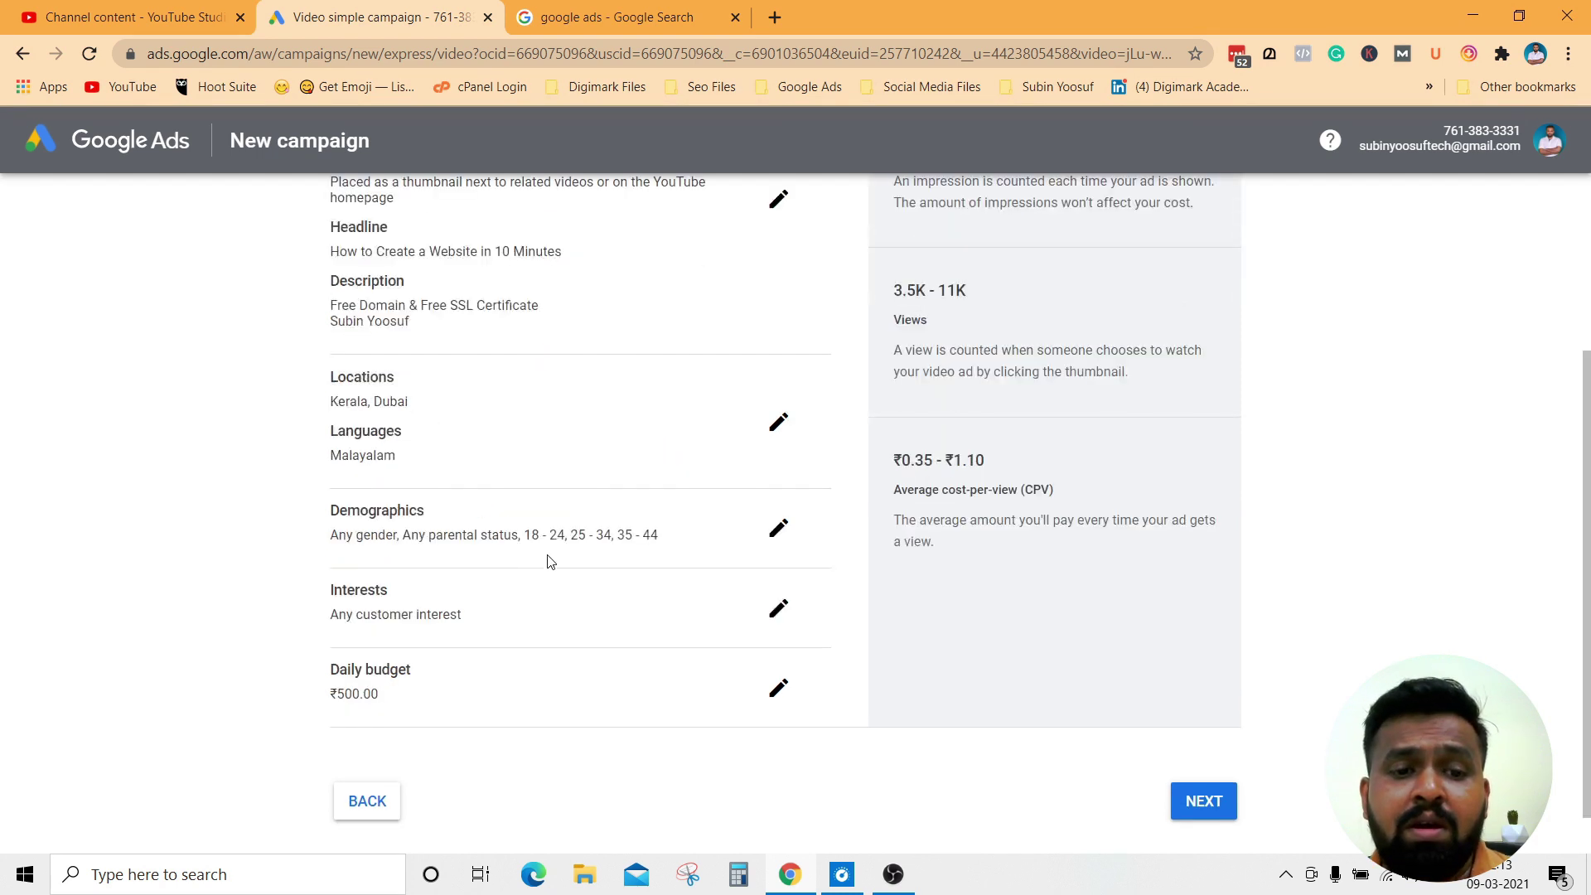
scroll(455, 451, down, 1)
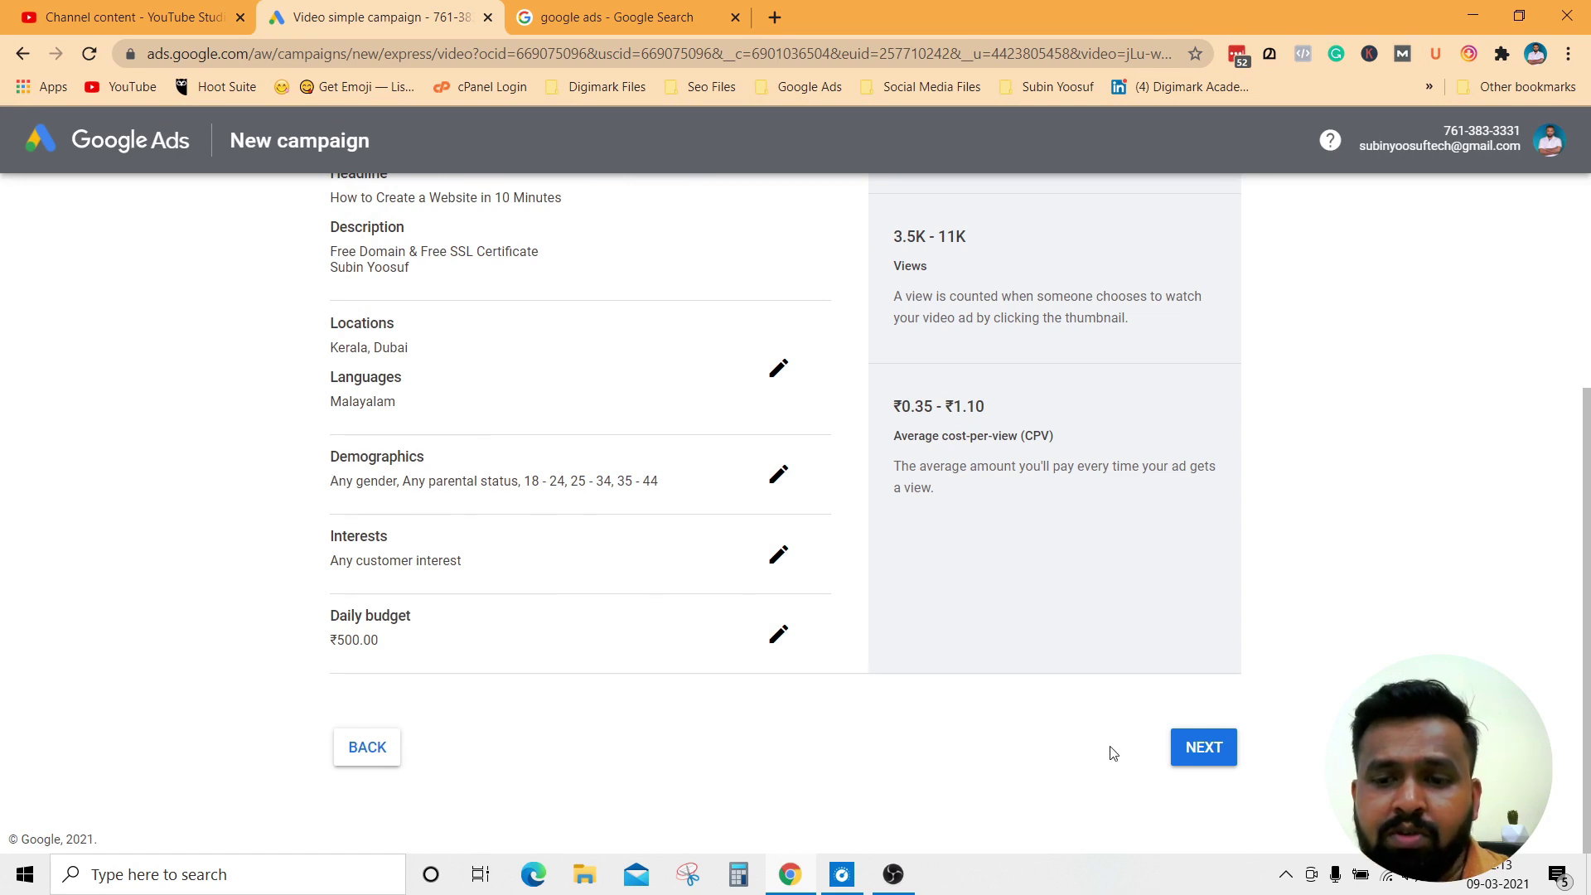
click(1198, 748)
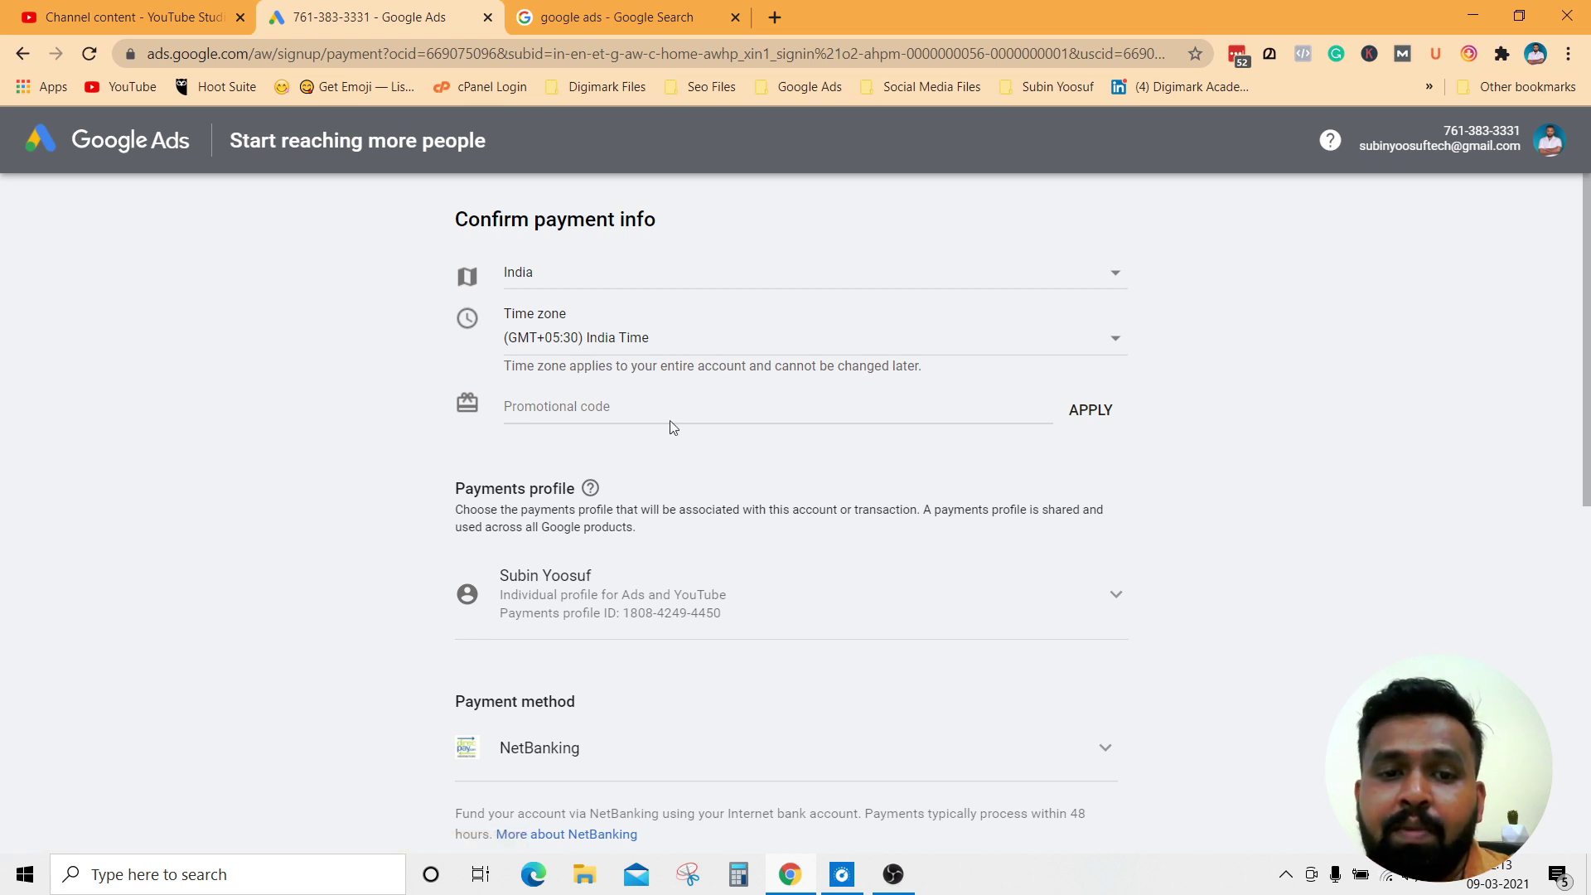
Examine the promotional code field, the available payment methods and the manual payments setting.
click(635, 409)
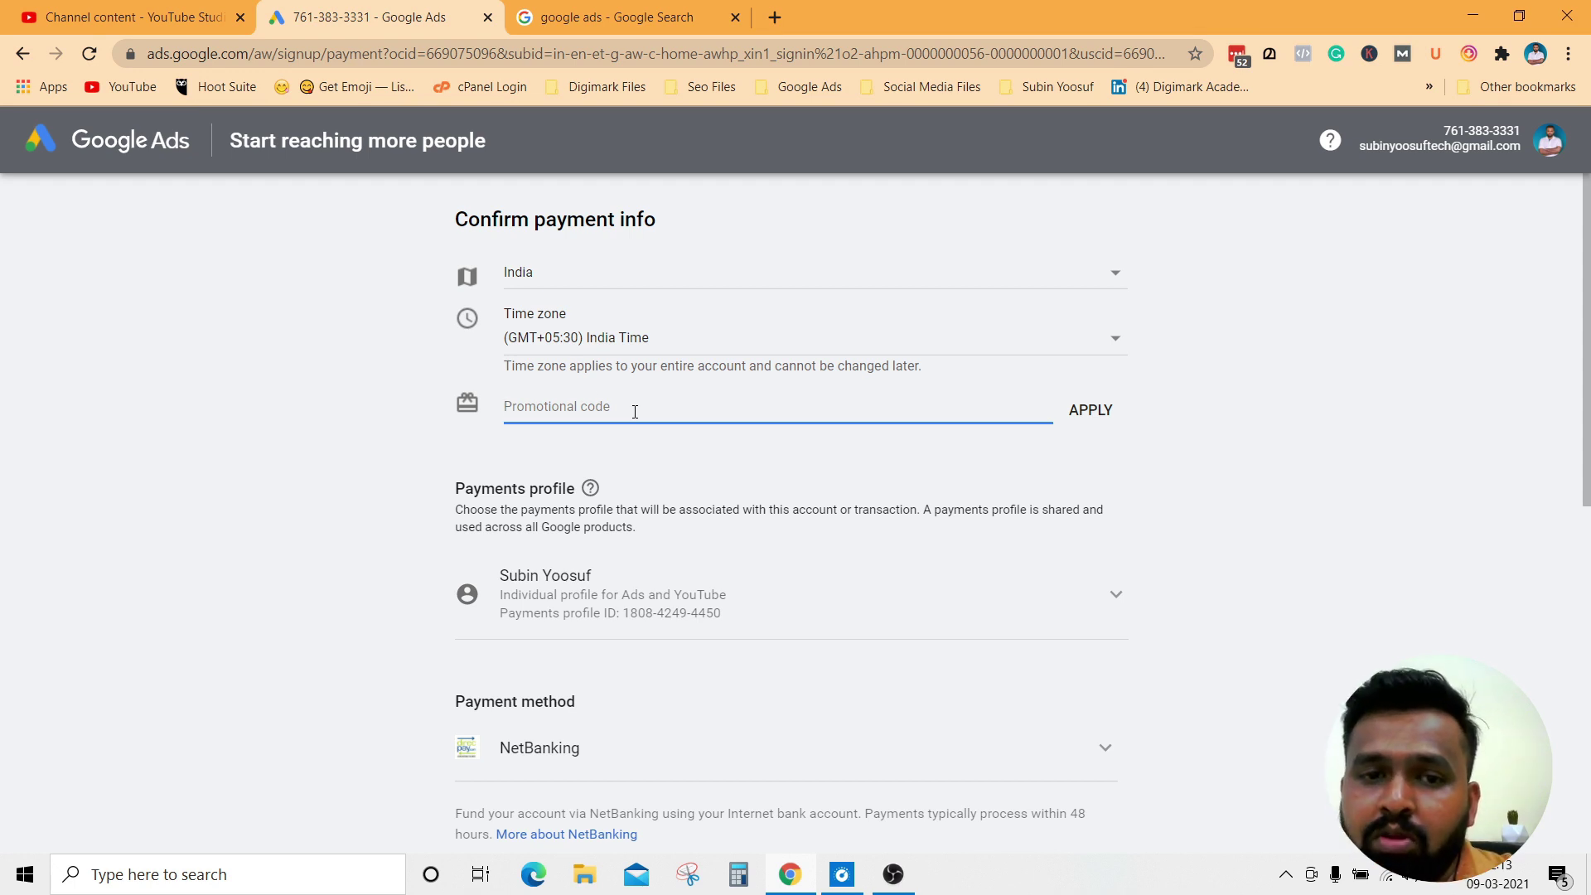
scroll(531, 543, down, 2)
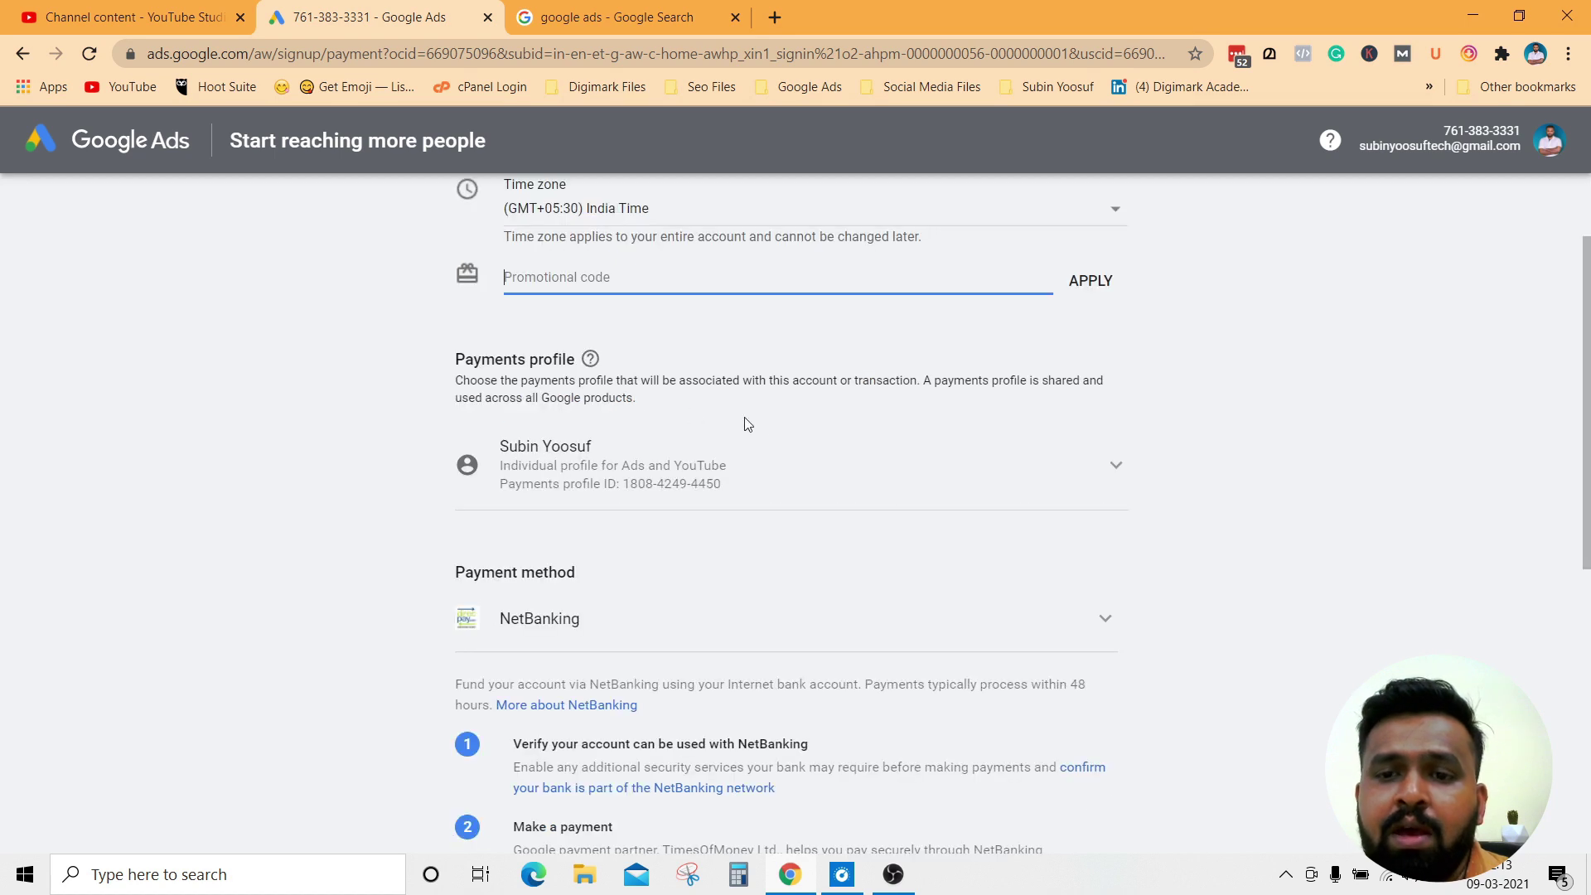
scroll(650, 558, down, 1)
scroll(650, 558, down, 4)
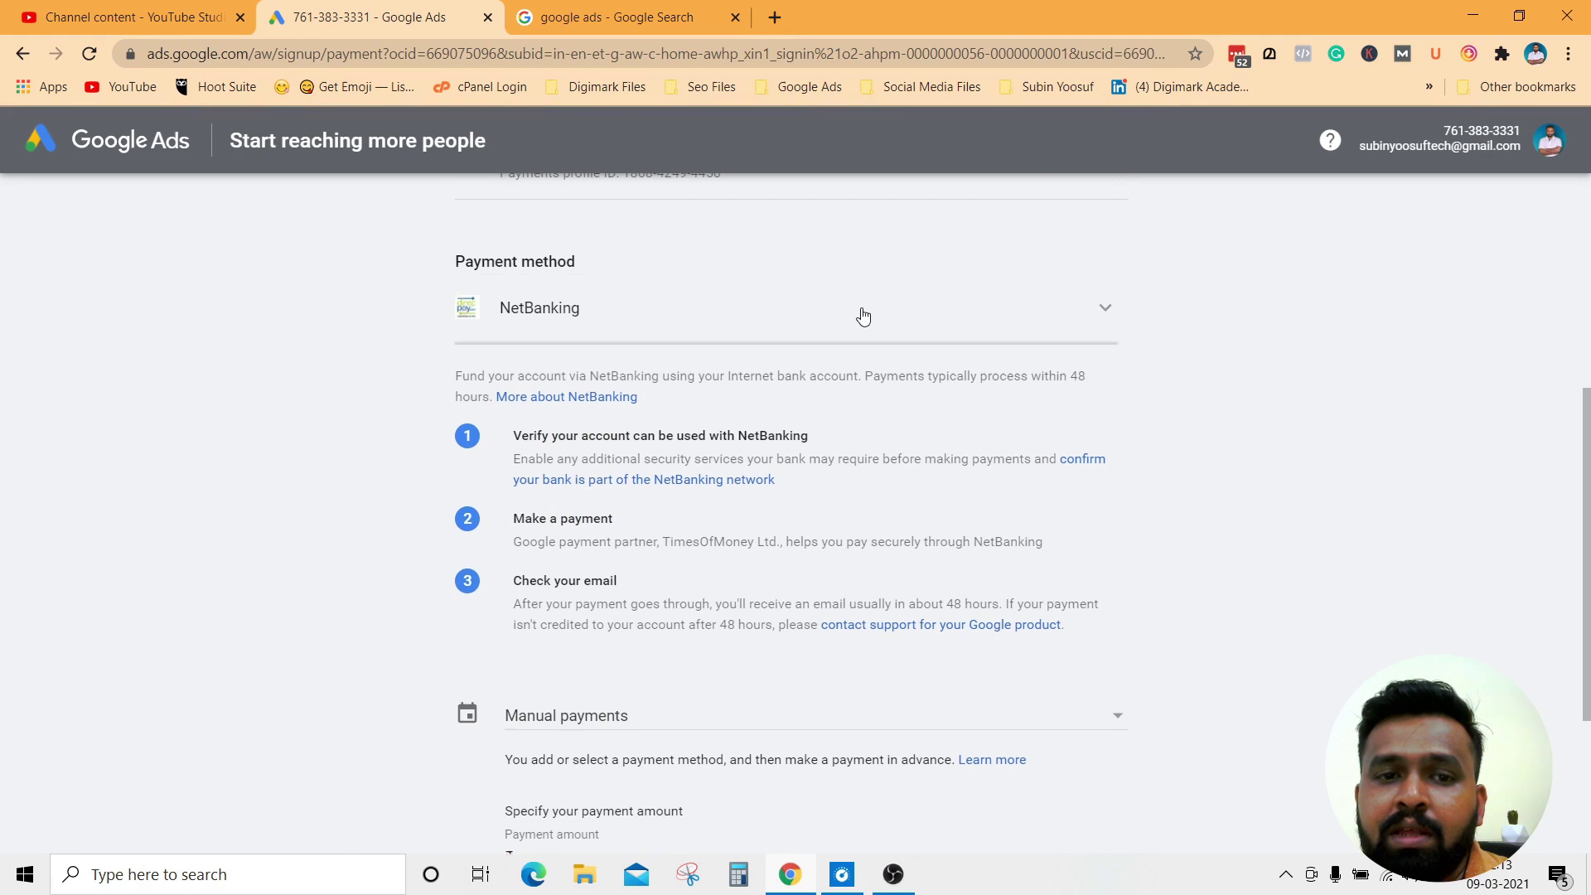
click(863, 316)
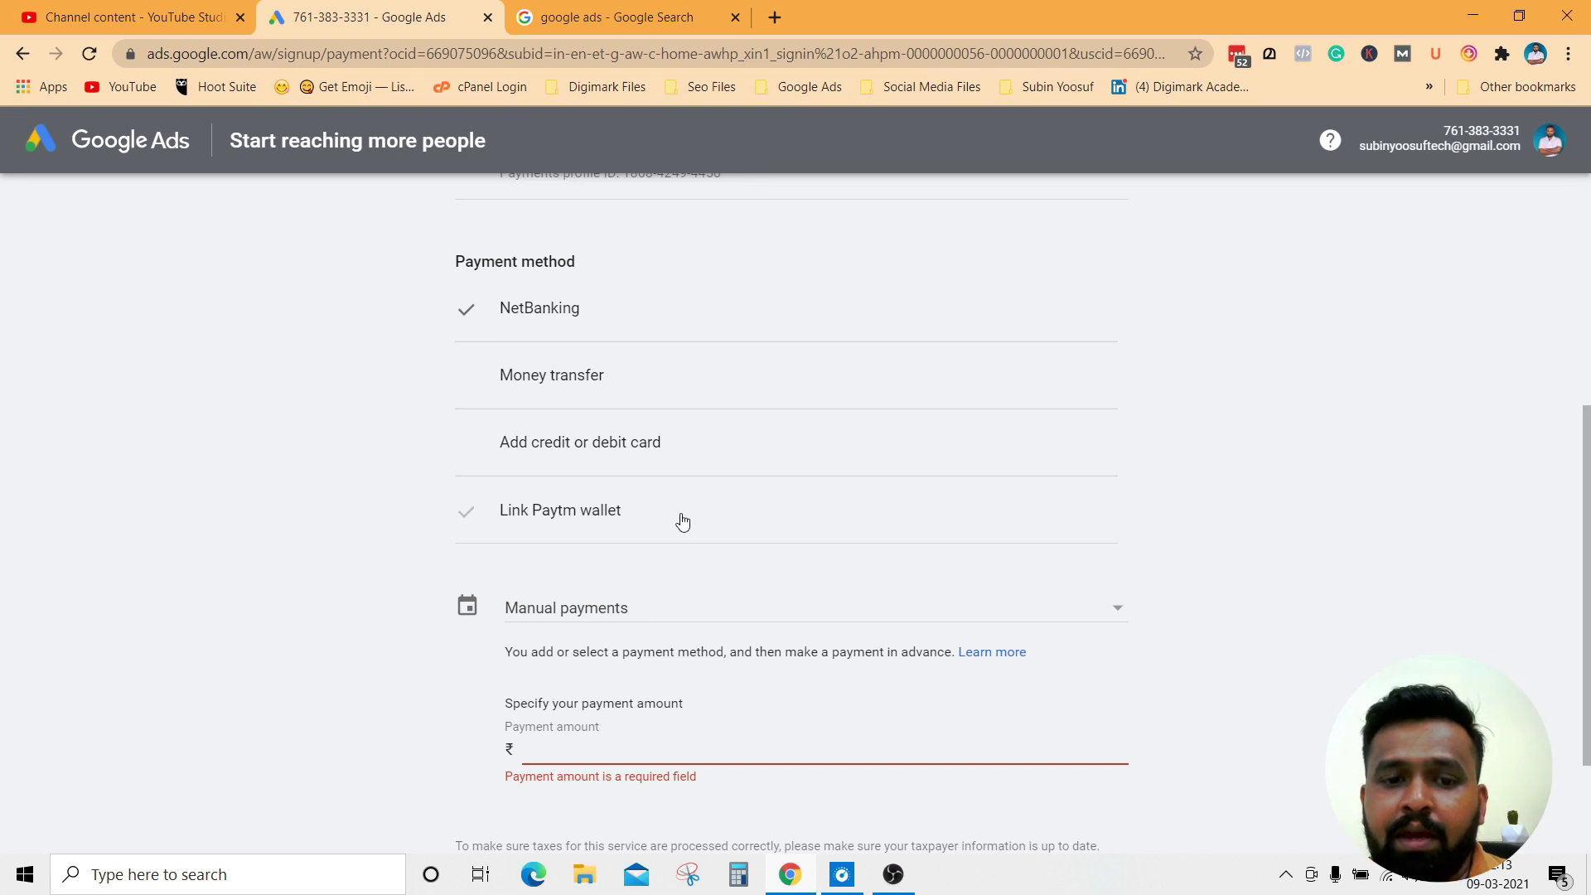
click(653, 610)
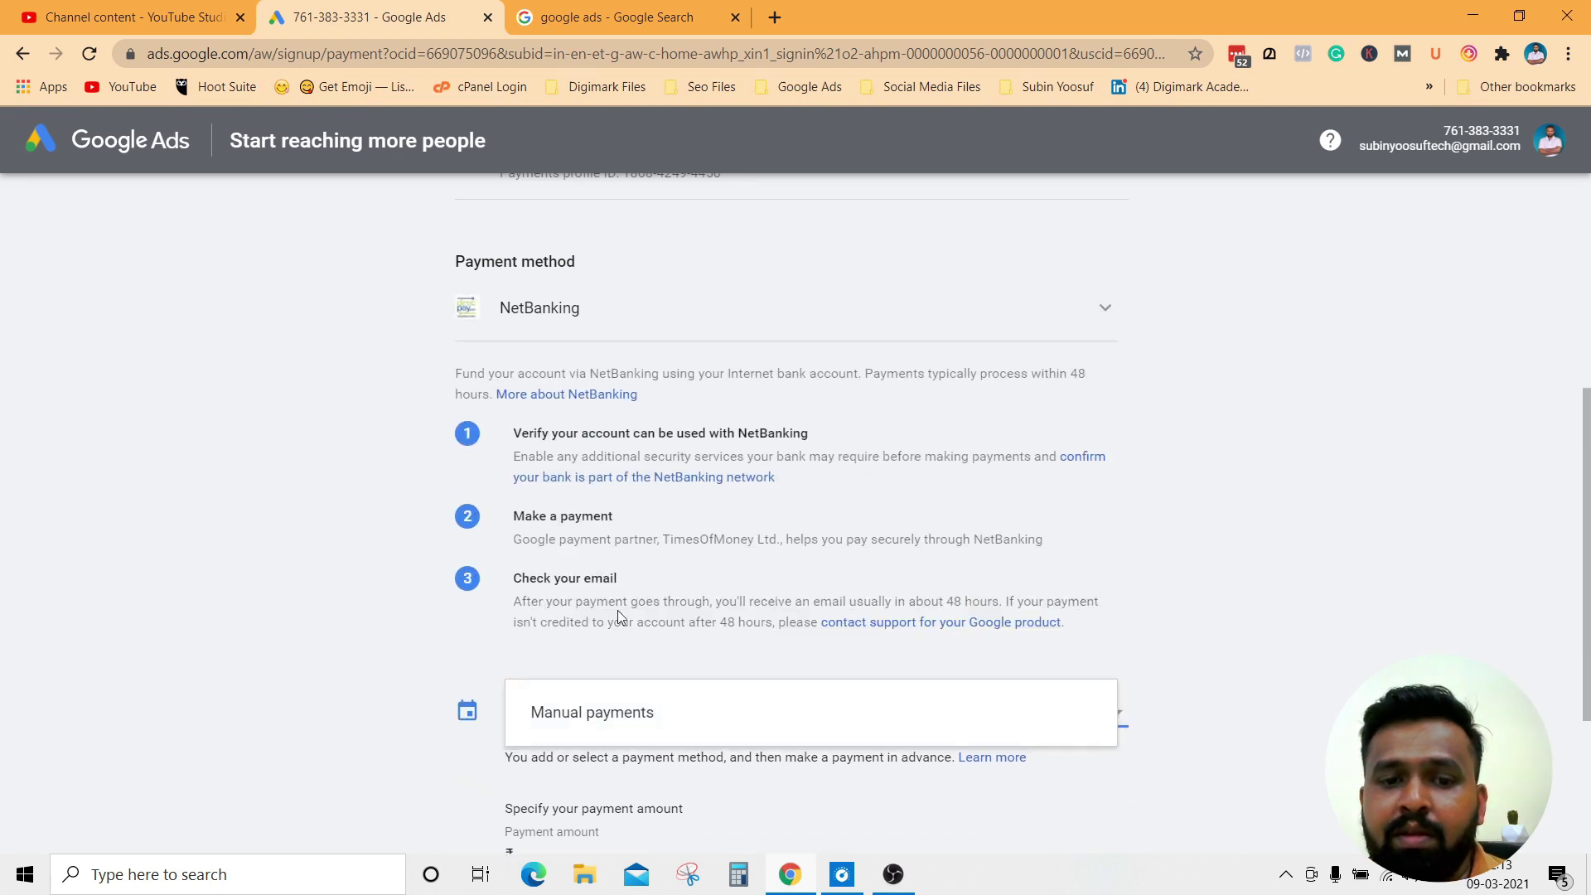
scroll(329, 472, down, 2)
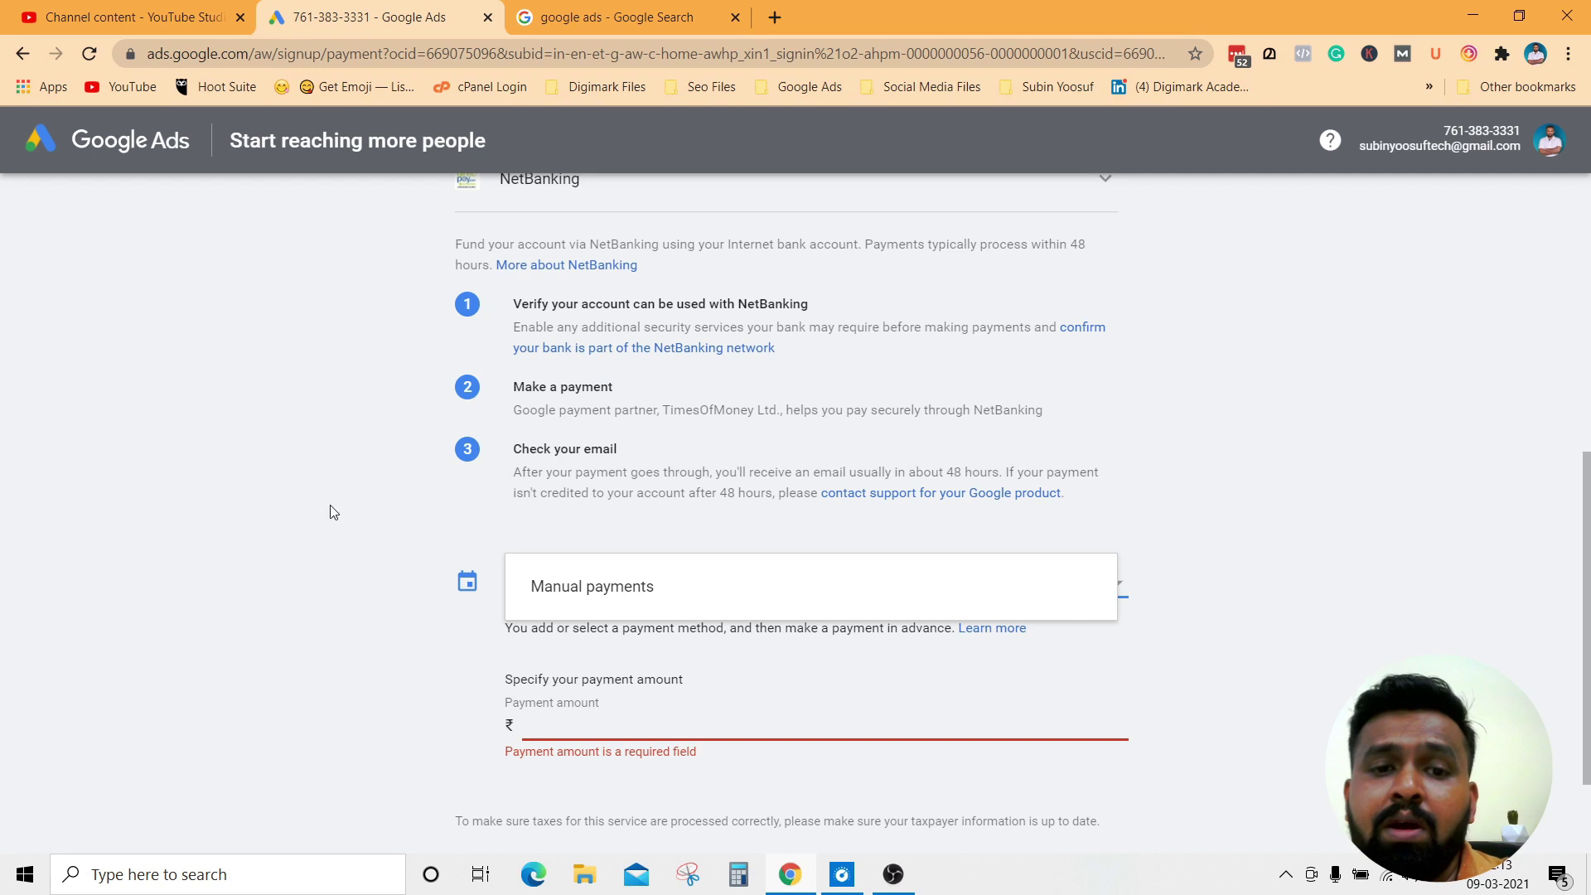
click(332, 544)
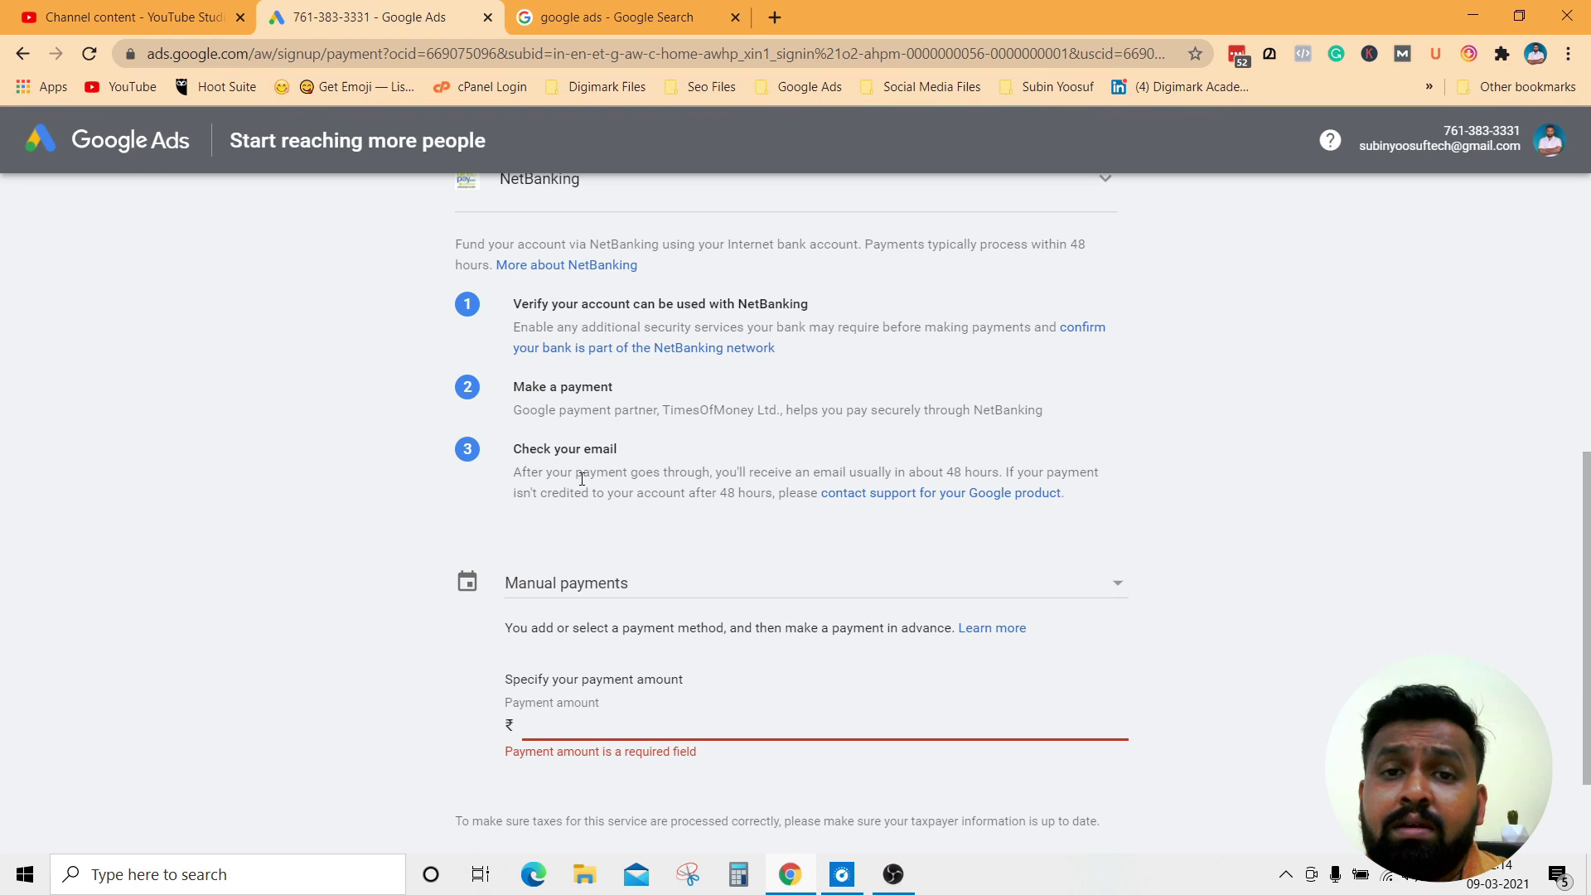
scroll(582, 479, up, 1)
scroll(621, 380, up, 1)
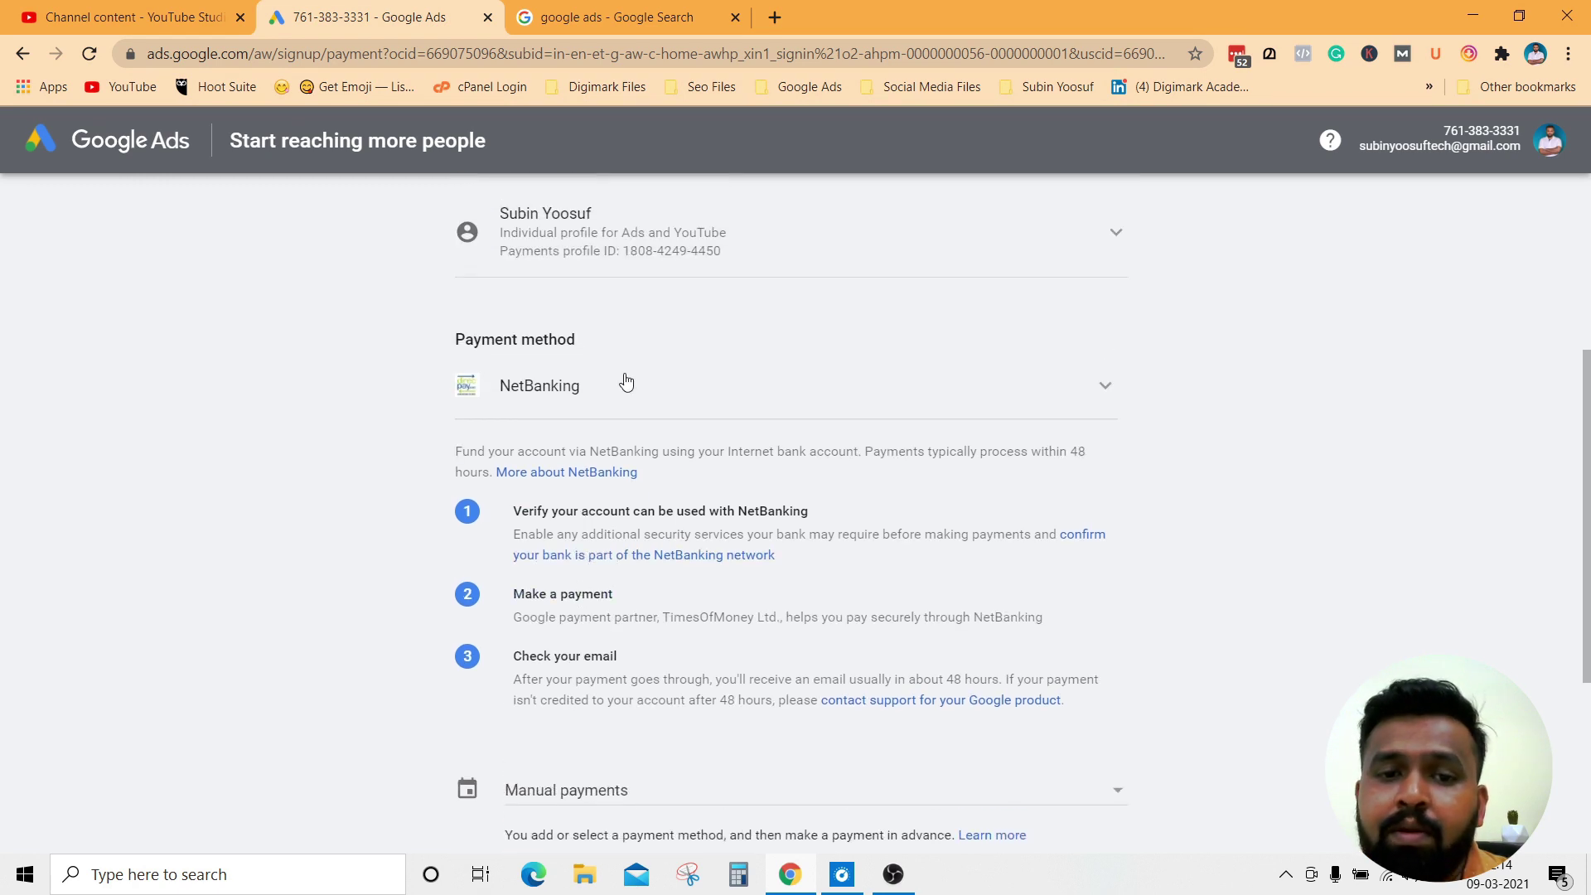
Set the manual payment amount to ₹1,000.
click(665, 402)
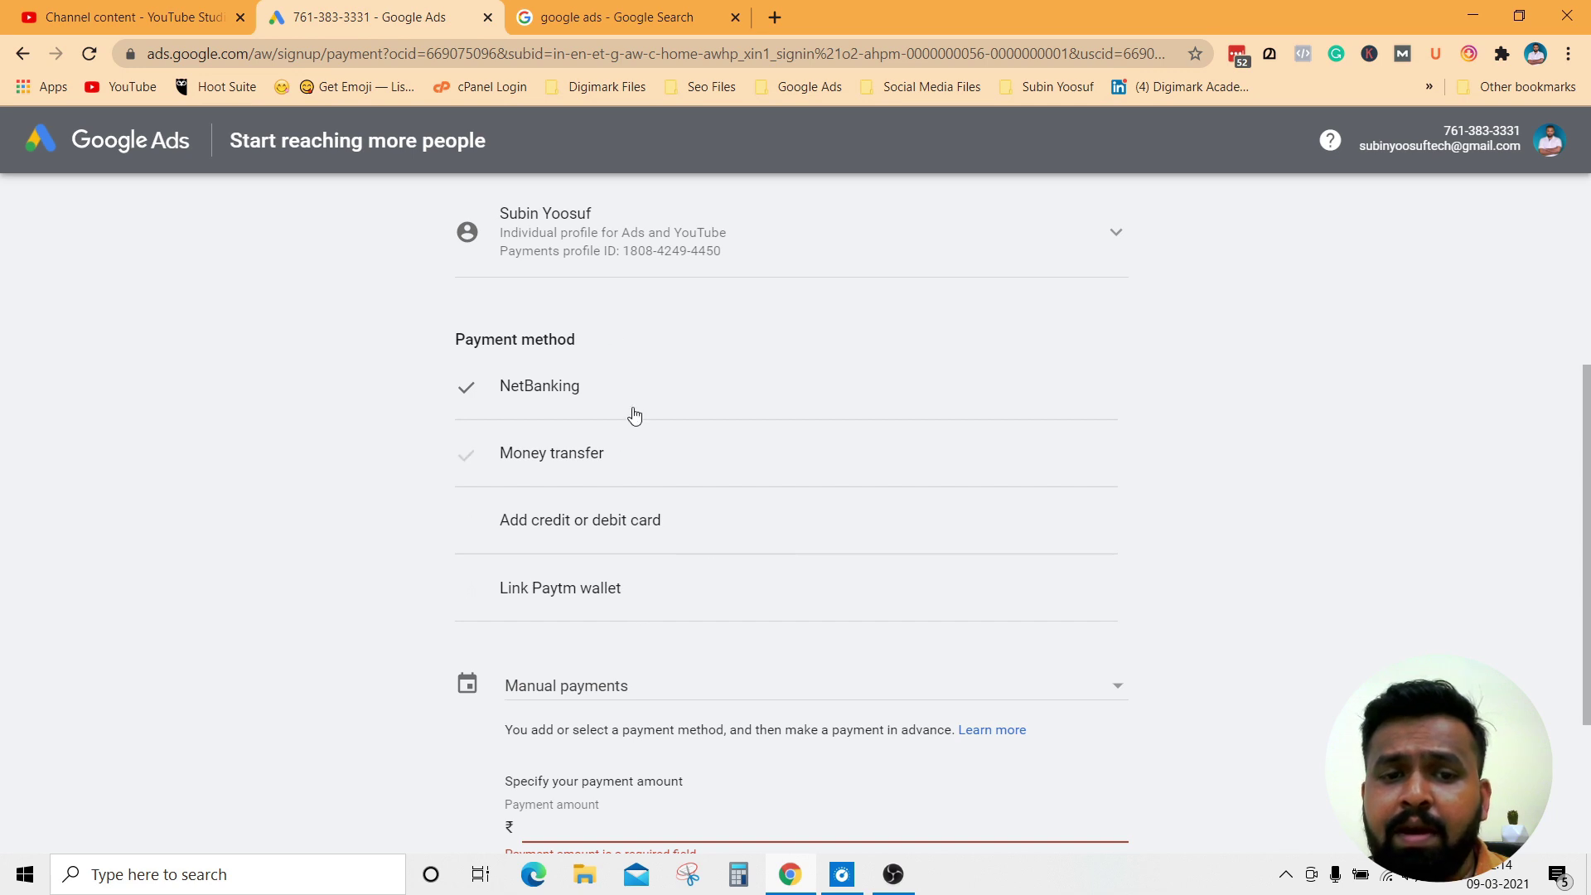
scroll(664, 415, down, 3)
click(551, 581)
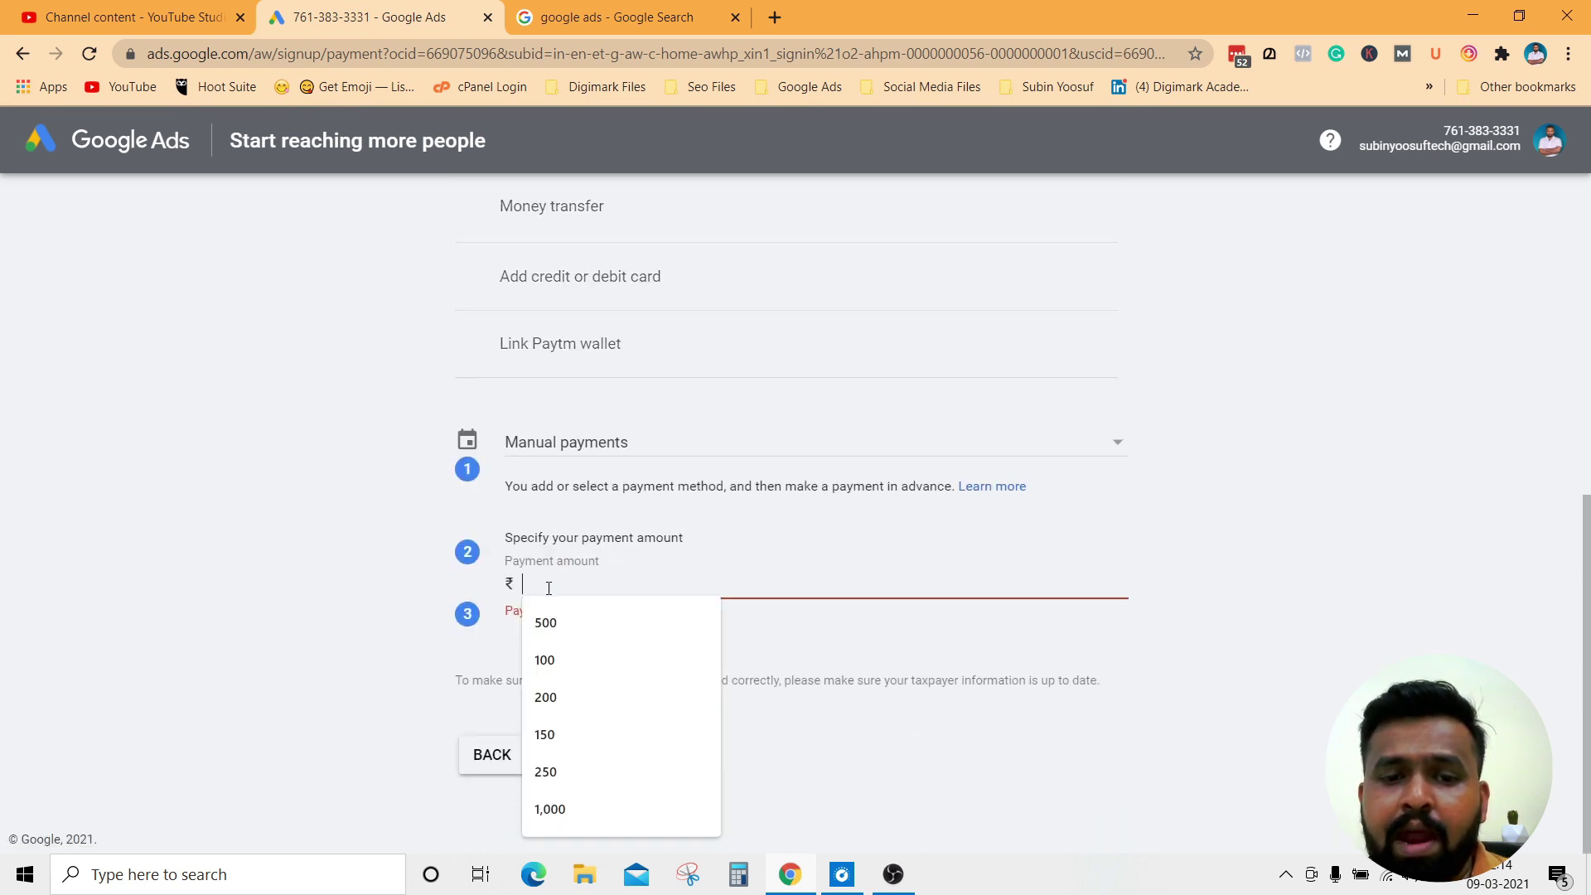
text(1)
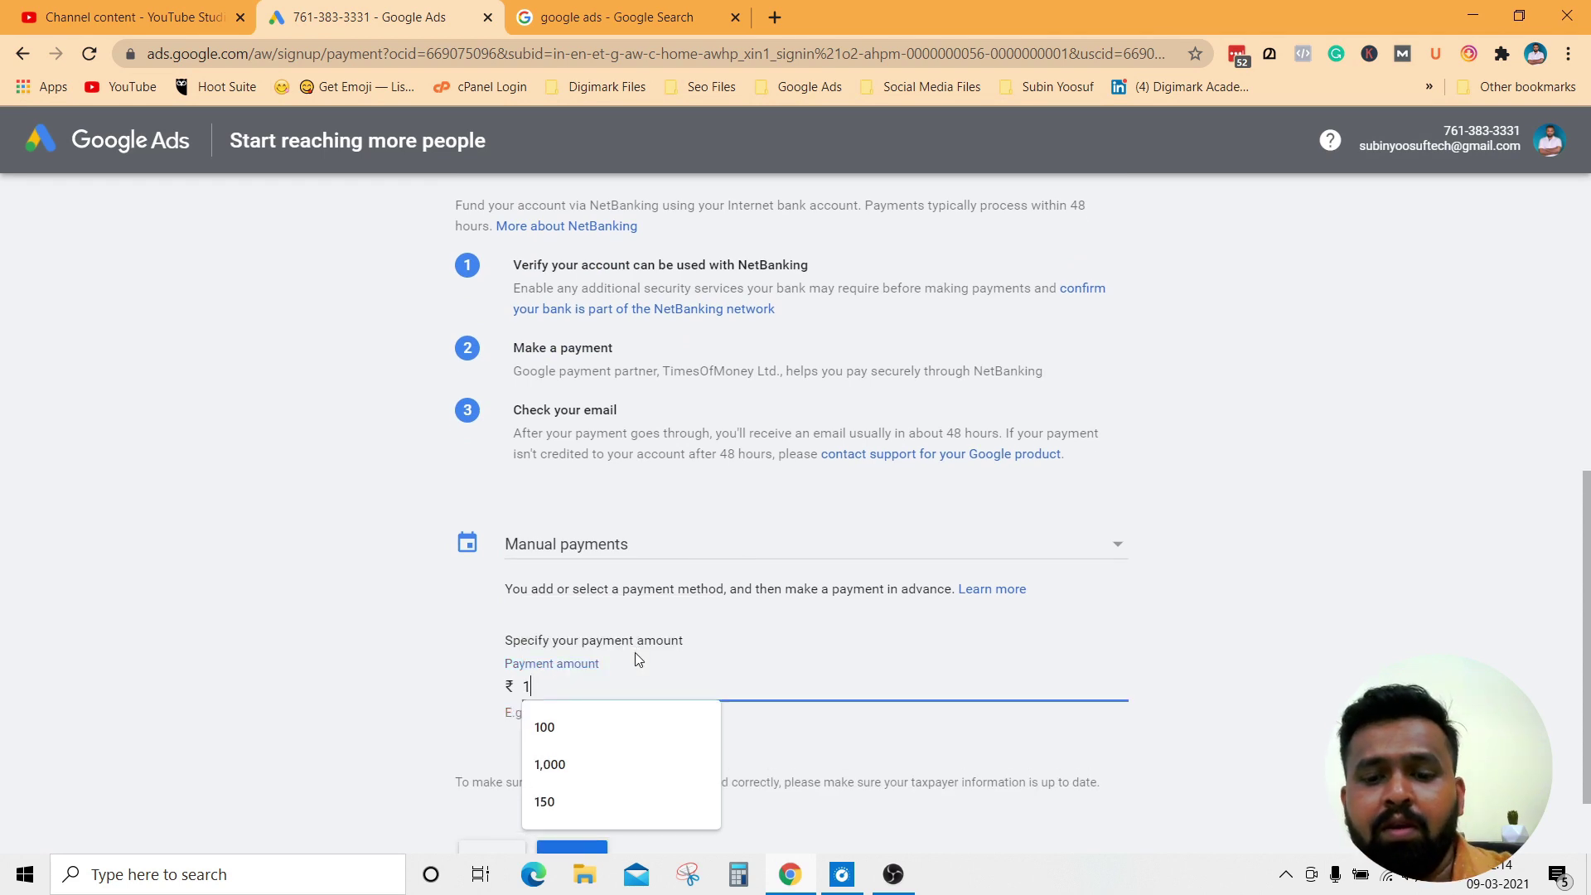
text(,000)
click(228, 593)
scroll(228, 594, down, 2)
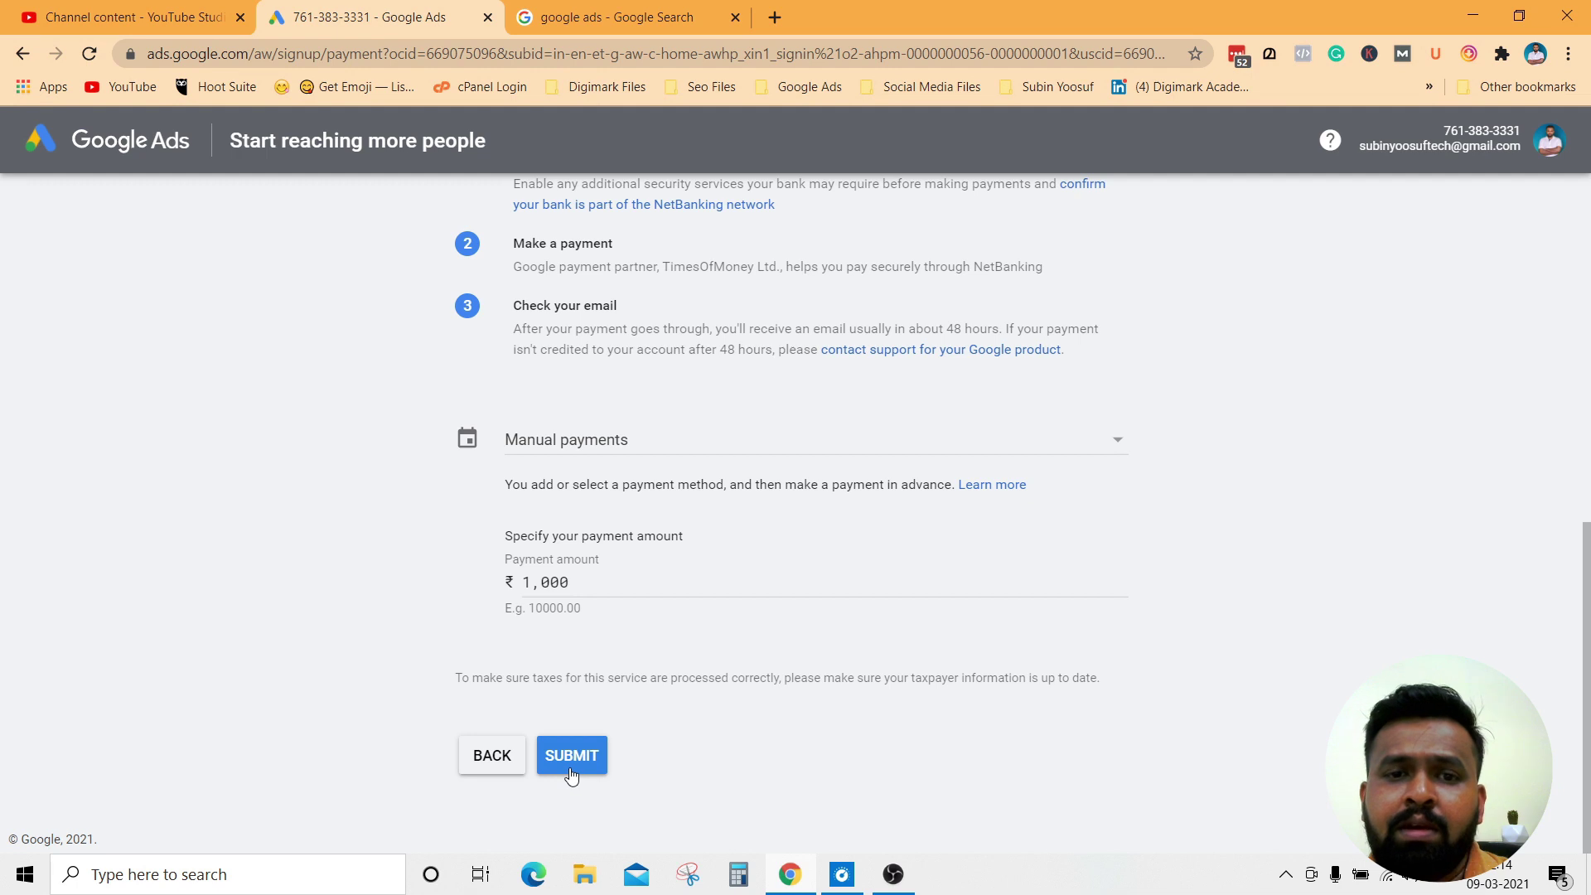
Submit the payment information with NetBanking as the payment method and continue to the vendor's payment page.
scroll(337, 597, up, 3)
click(605, 302)
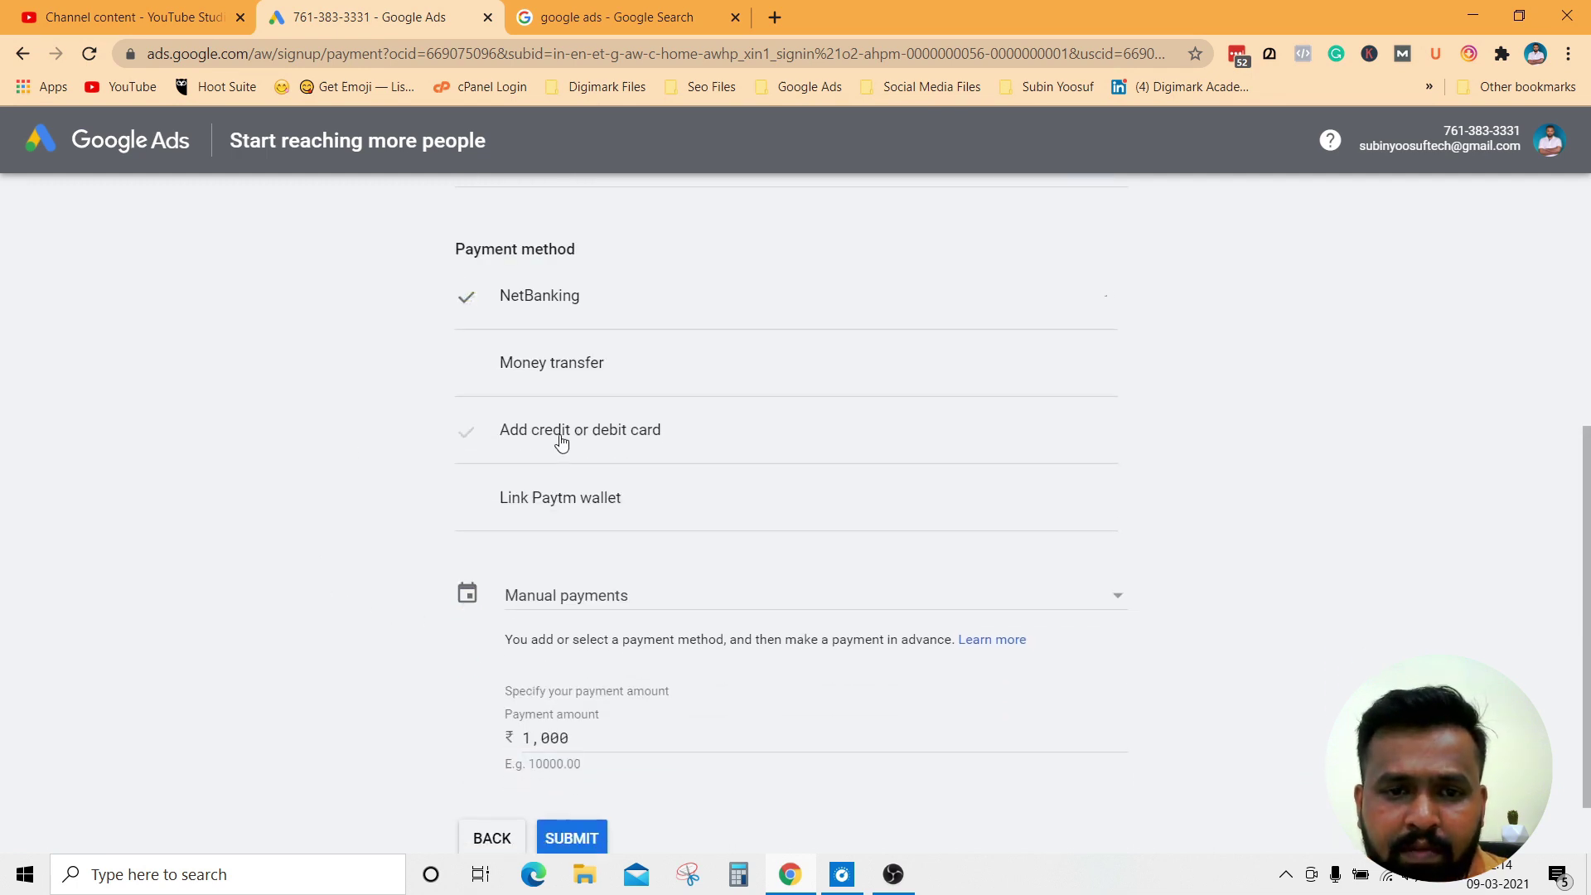
click(554, 306)
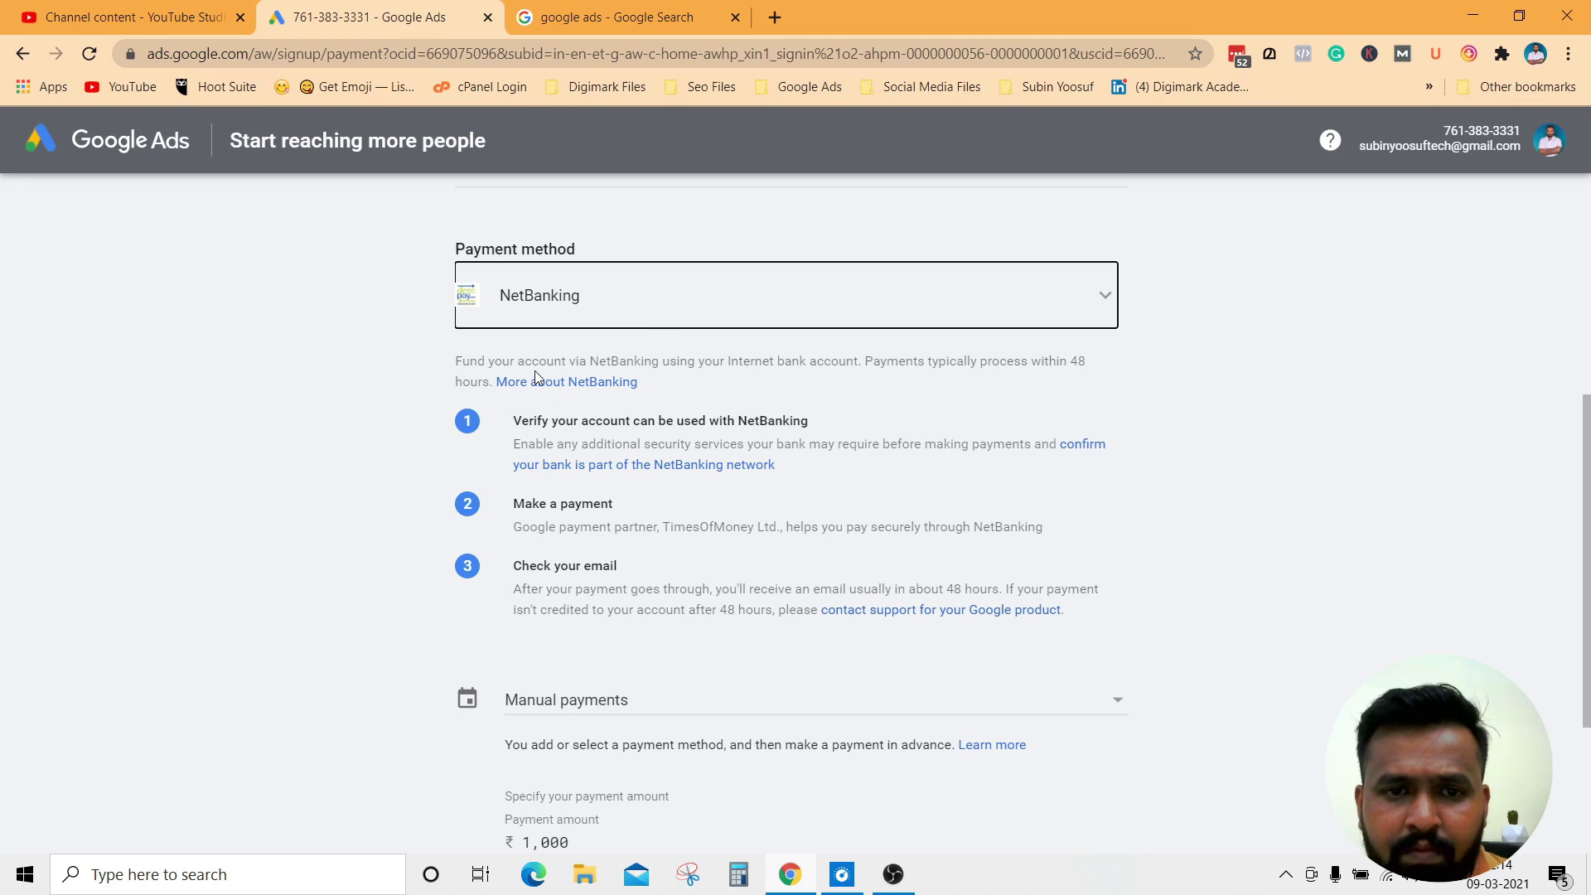
scroll(381, 674, down, 3)
click(582, 756)
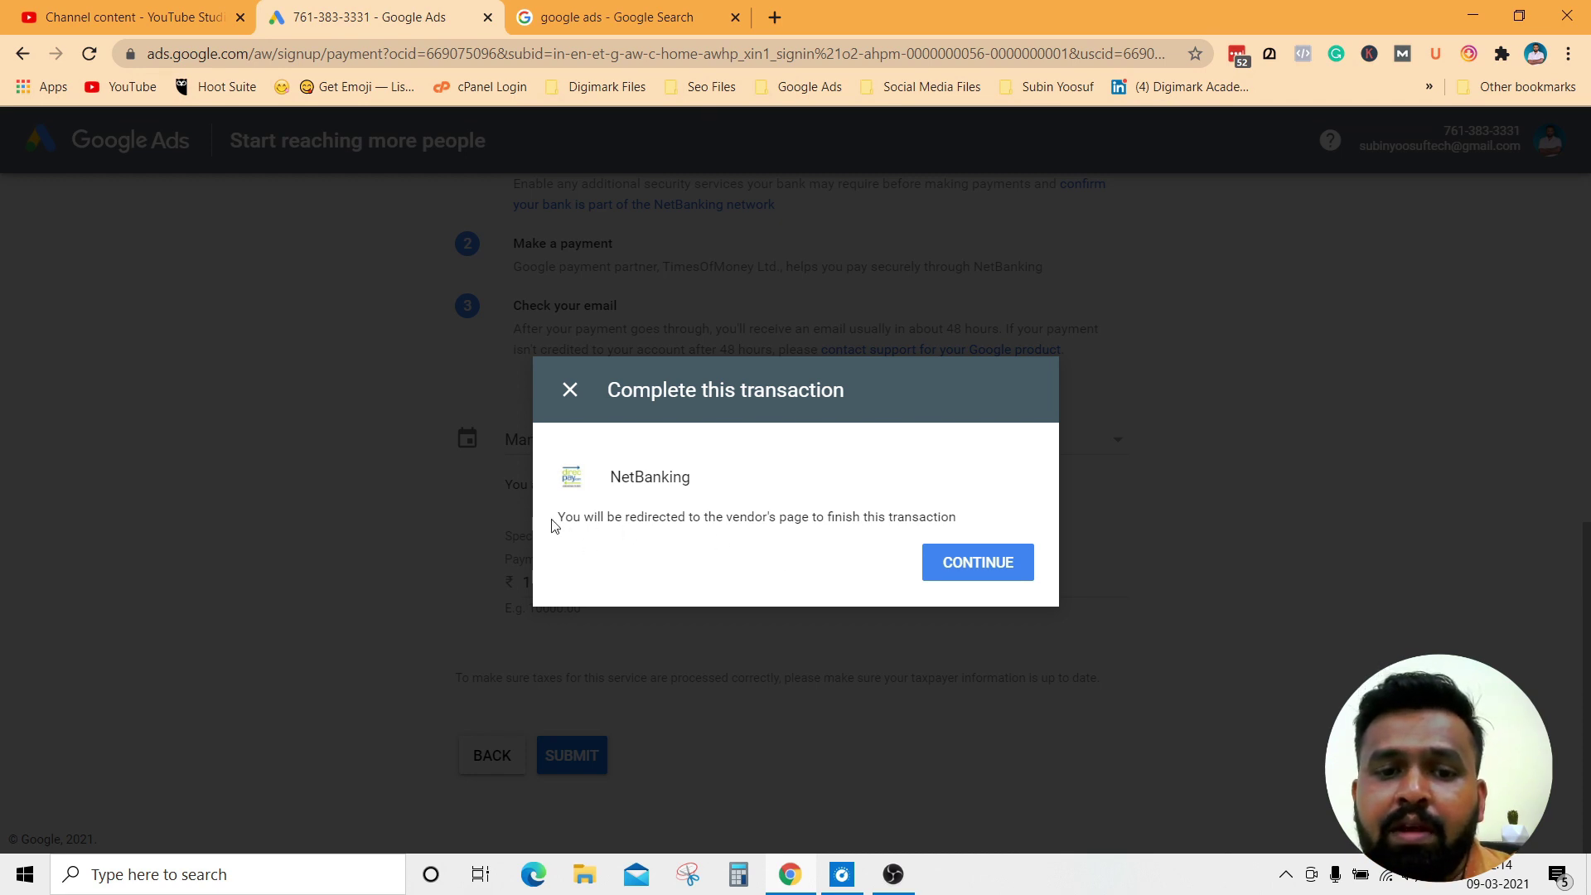
drag(554, 524, 968, 522)
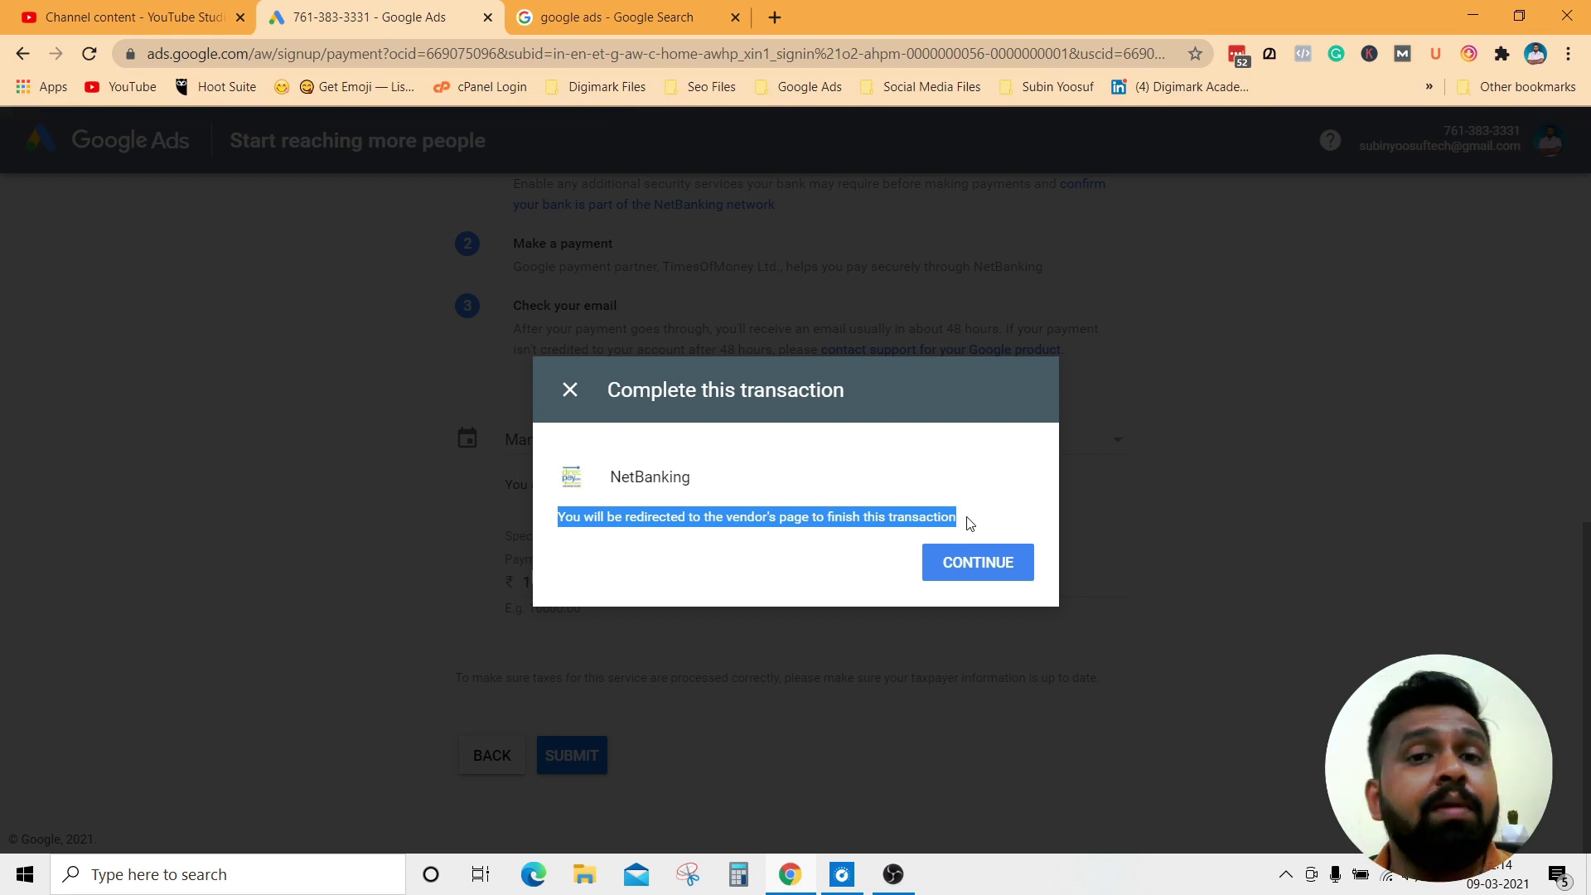
click(974, 564)
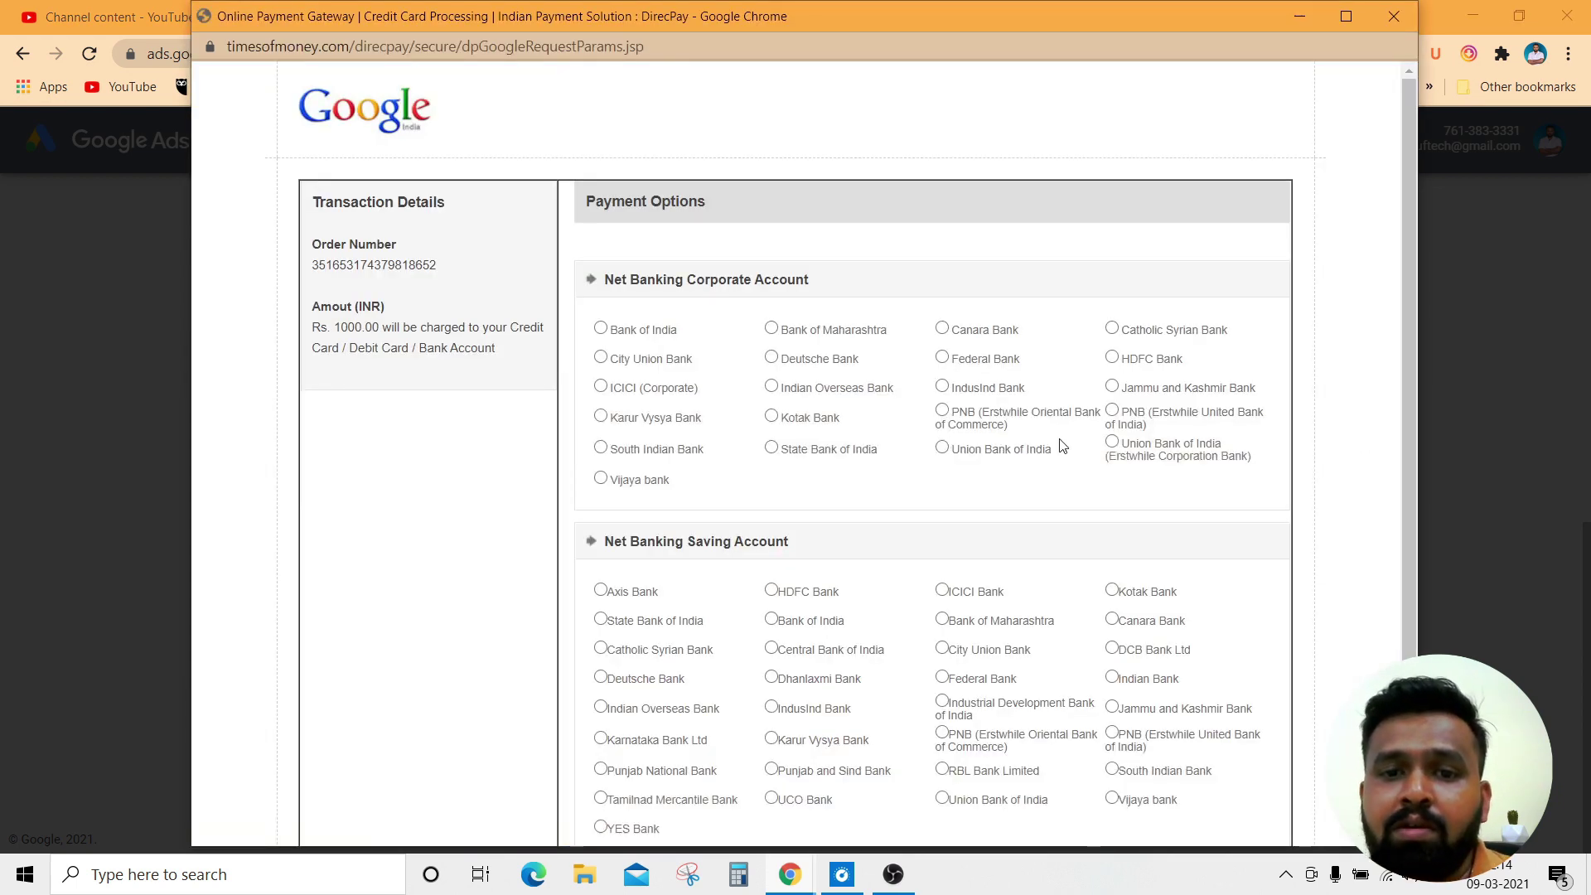
Select Federal Bank among the net banking saving accounts and proceed with the payment.
scroll(1015, 477, down, 2)
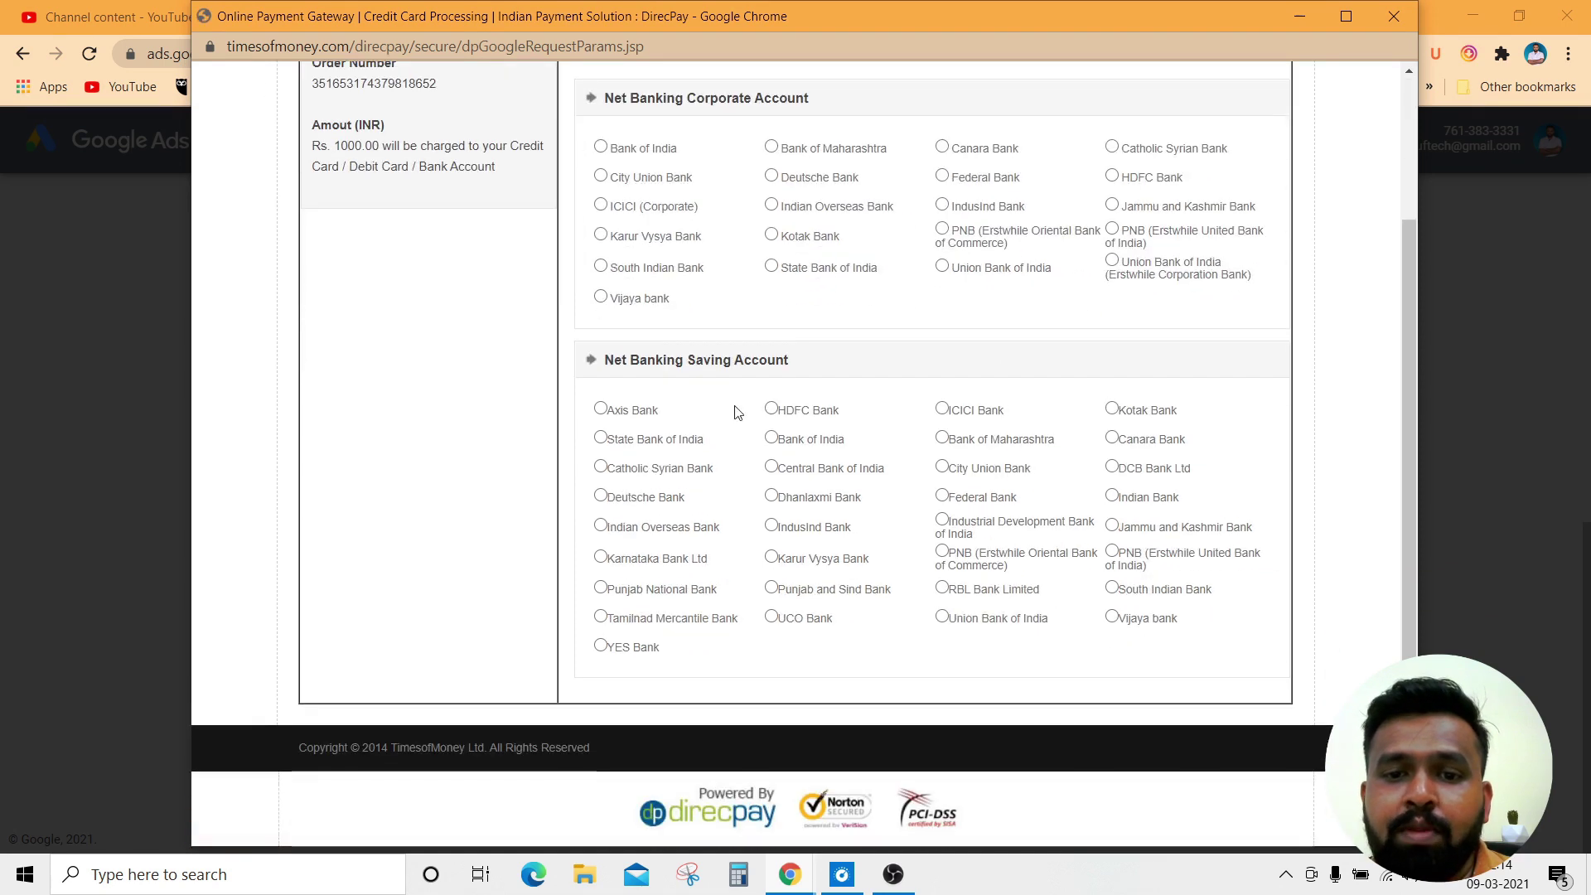
click(943, 496)
scroll(691, 628, down, 1)
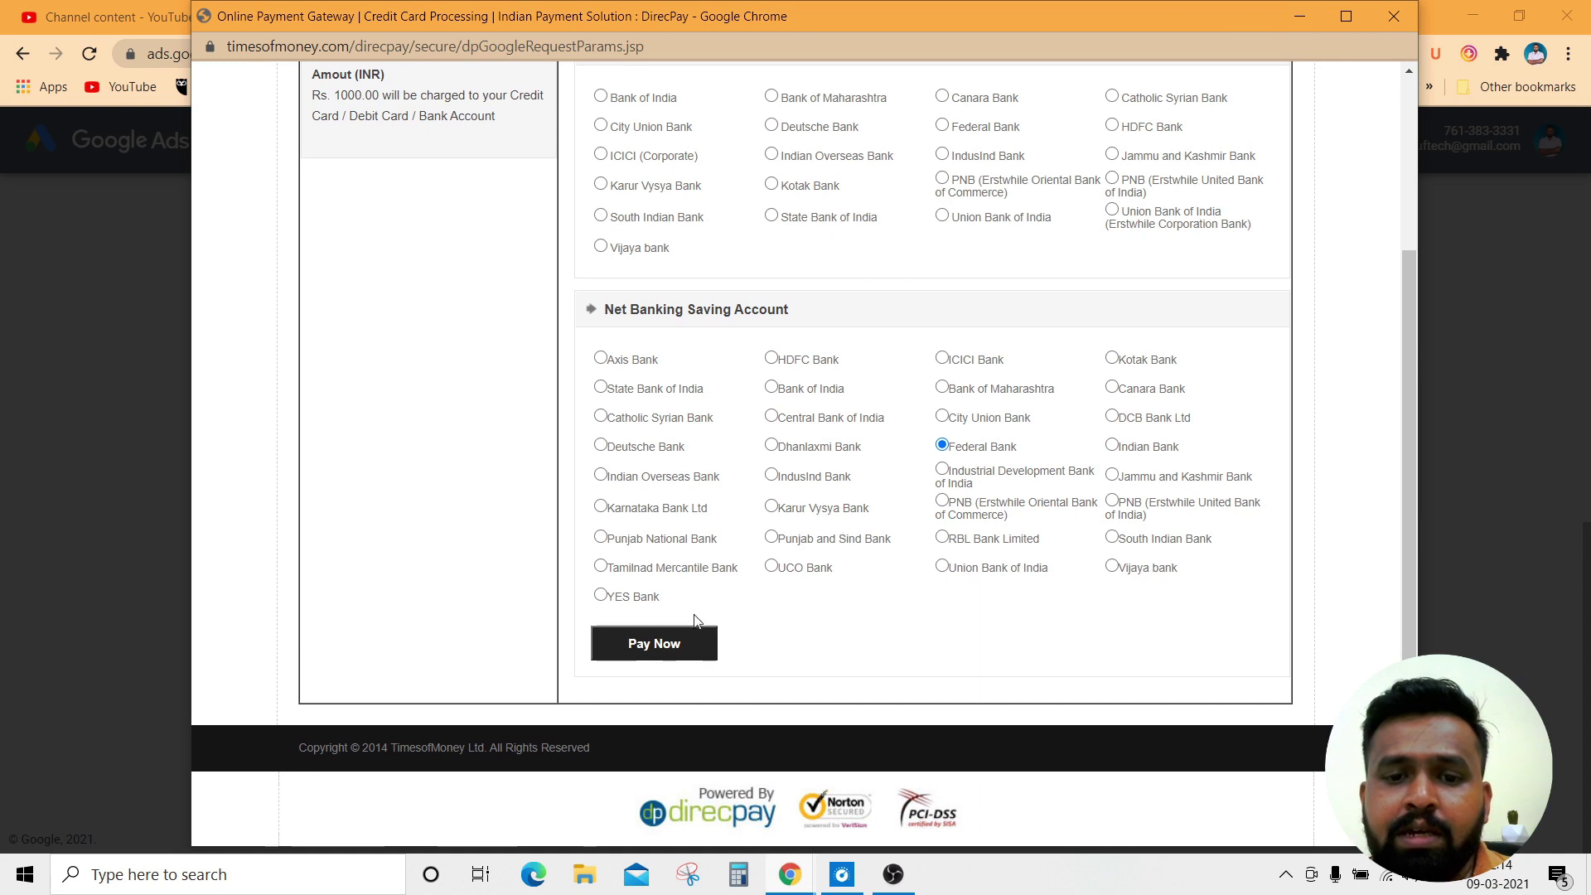
click(678, 641)
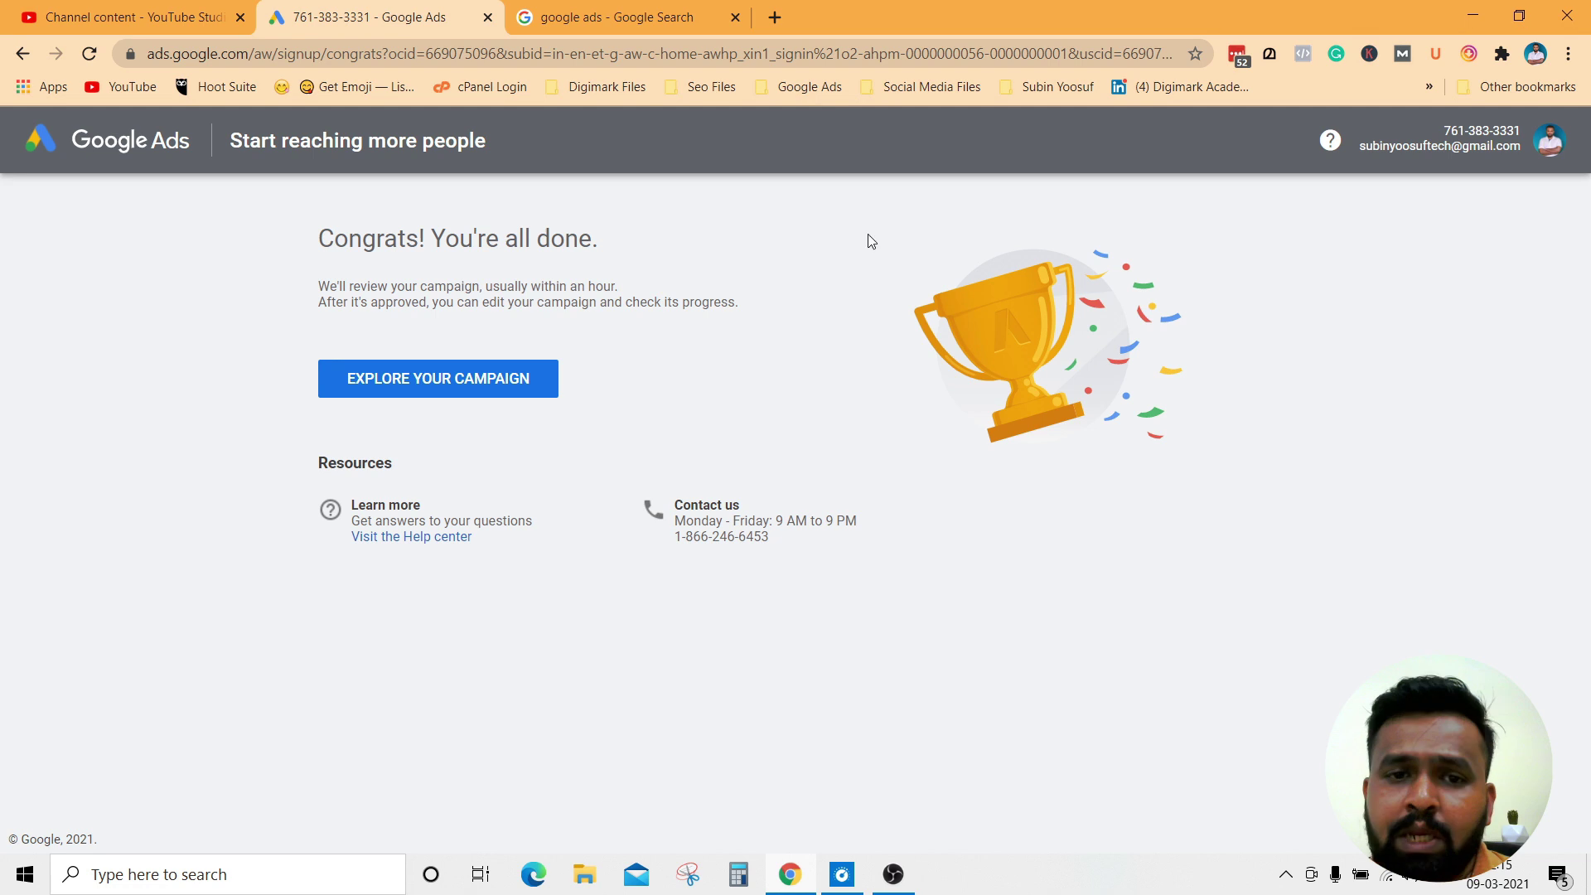
Explore the new campaign and look through the video campaign's overview.
click(403, 388)
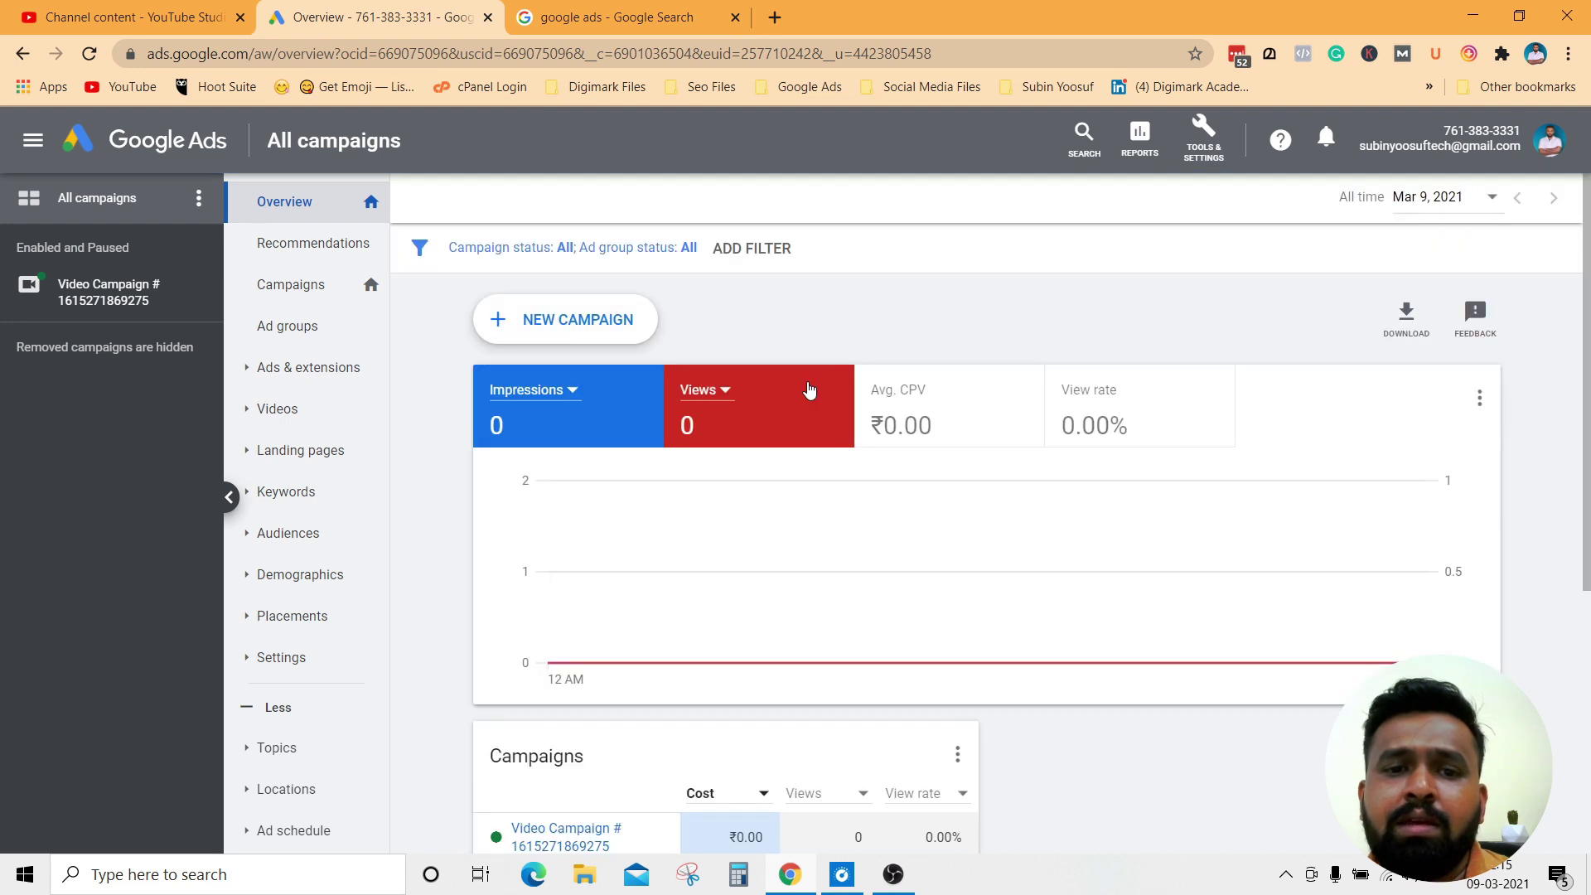
click(110, 298)
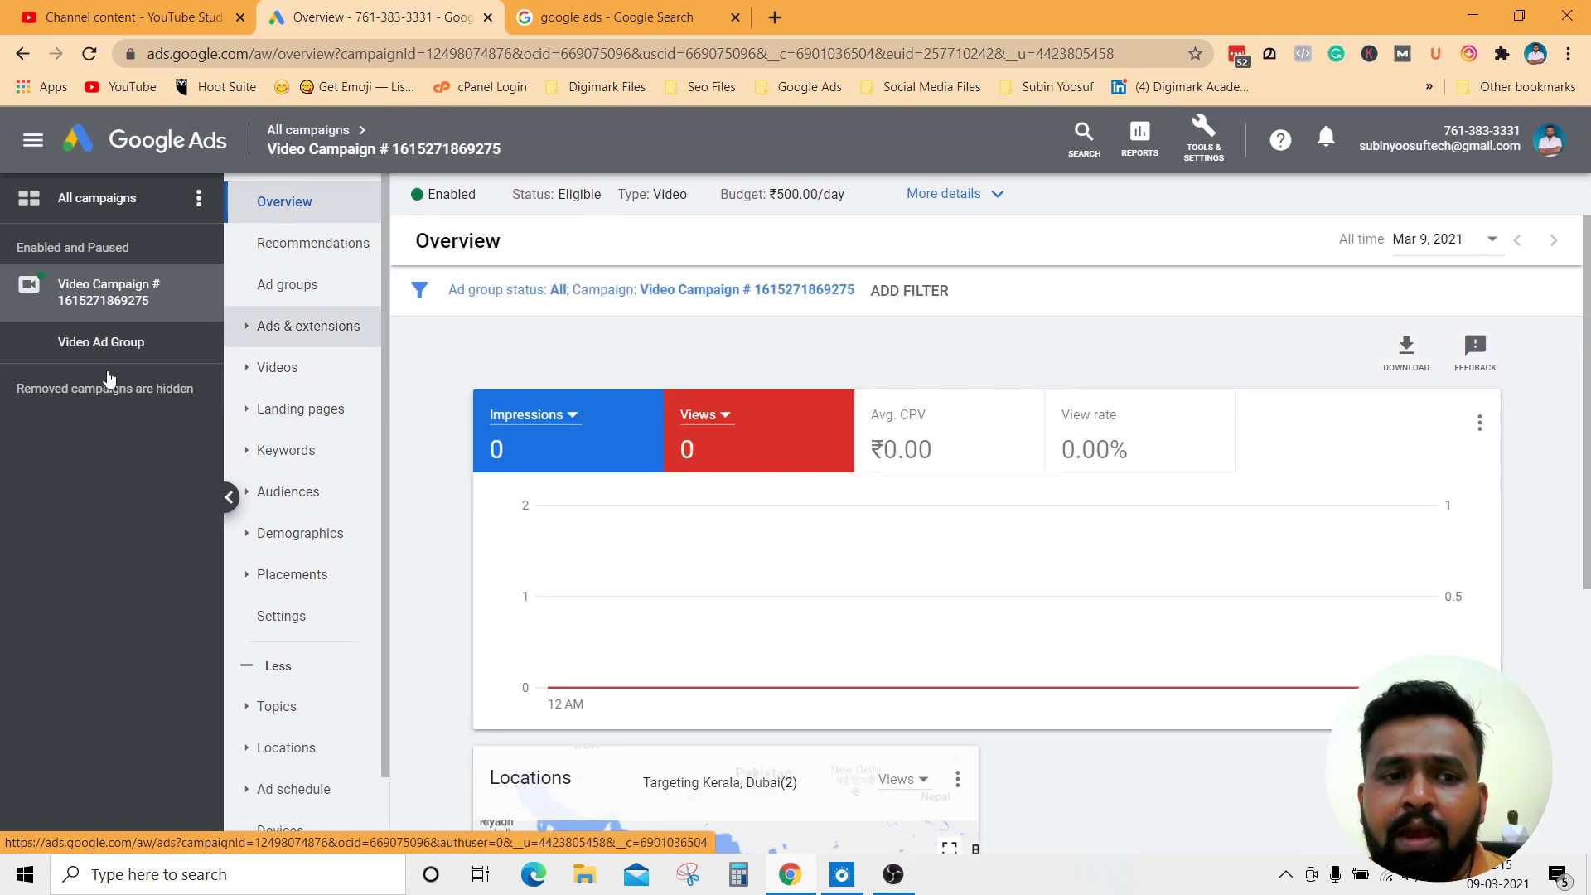
scroll(625, 572, down, 5)
scroll(633, 590, up, 5)
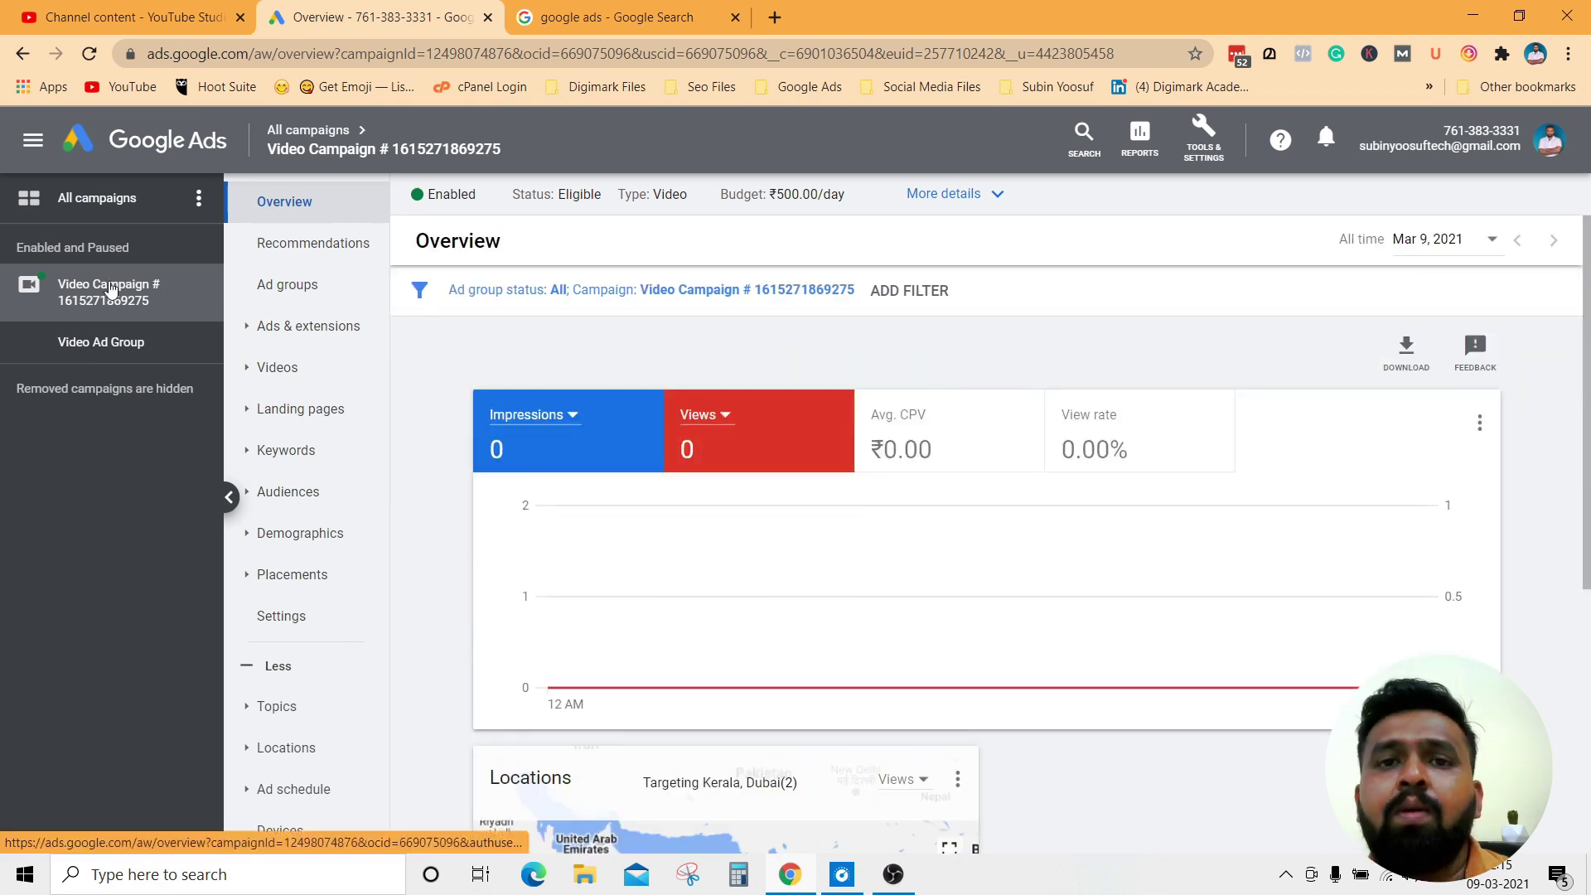
Open the video campaign's ads list and read the details of the ad's review status.
click(277, 328)
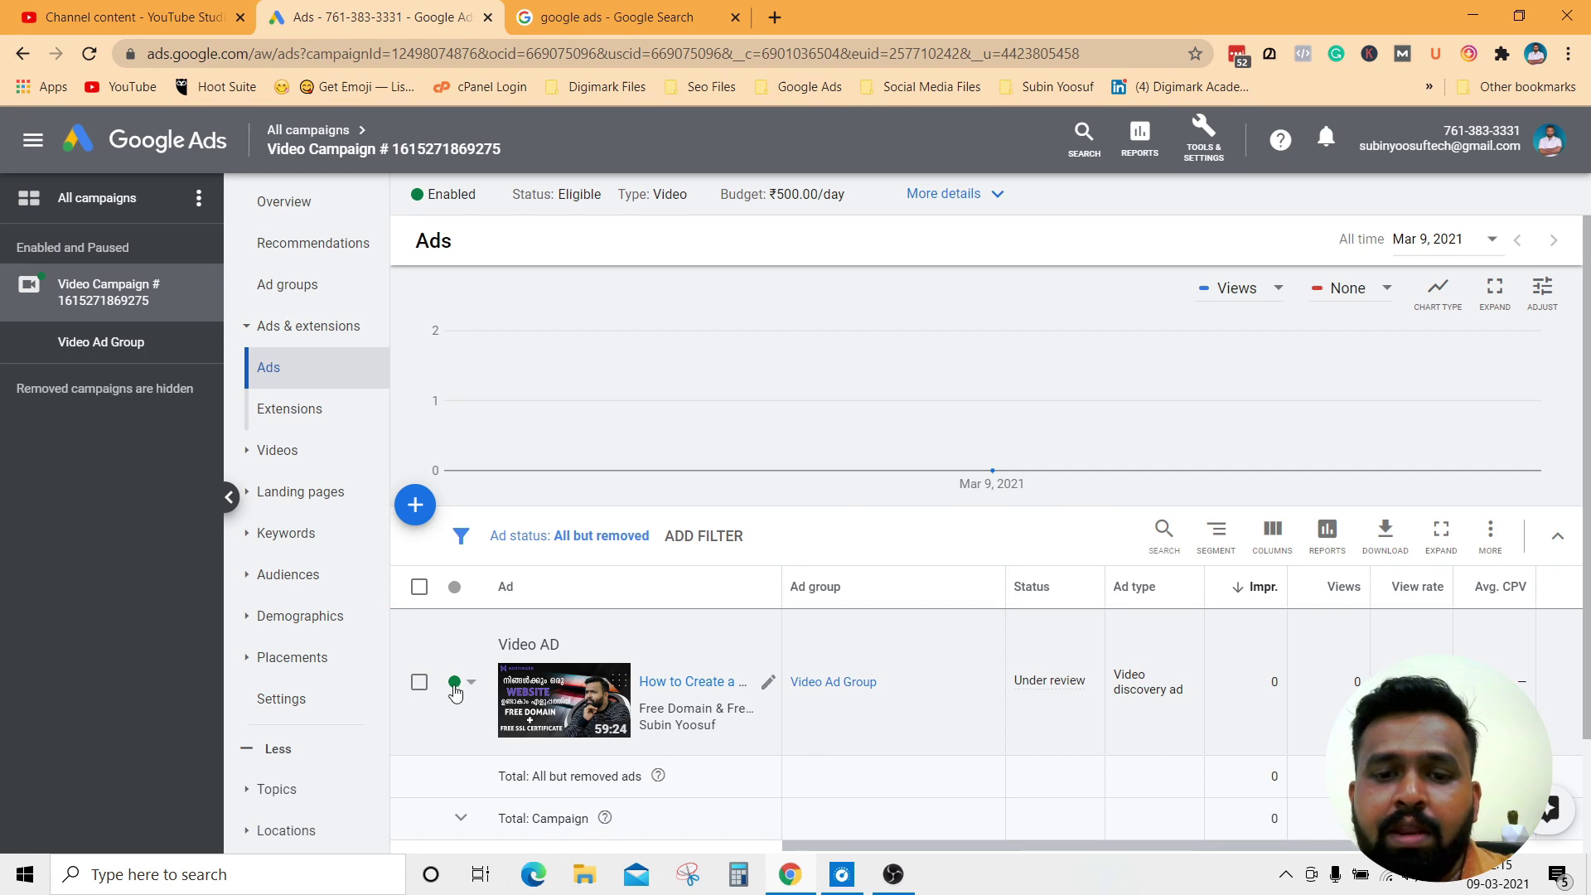
scroll(1041, 686, down, 2)
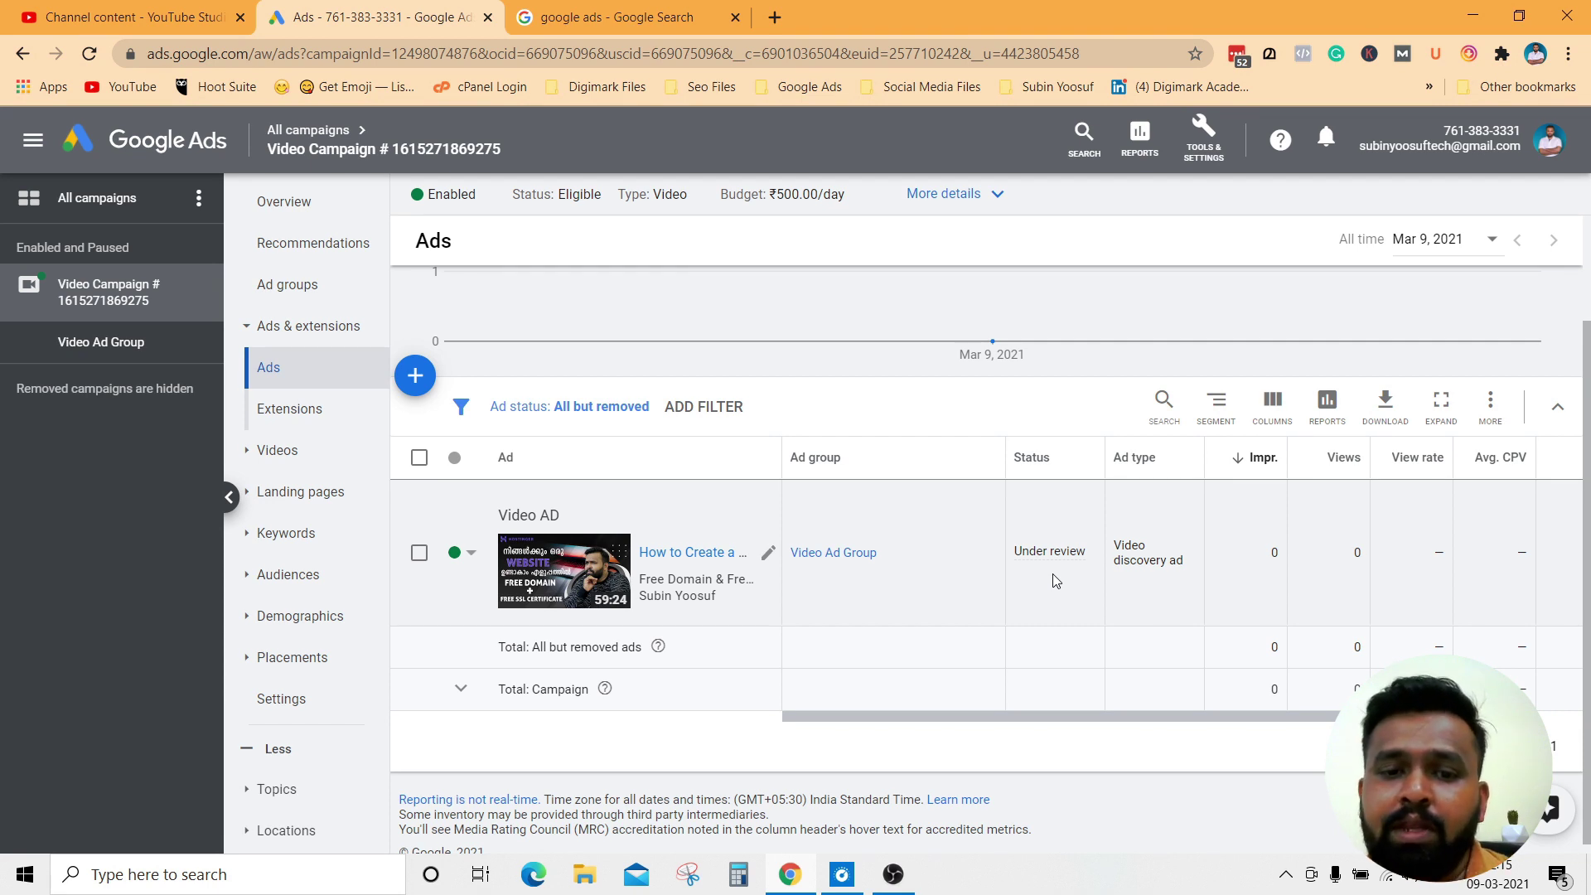
mouse_move(1068, 568)
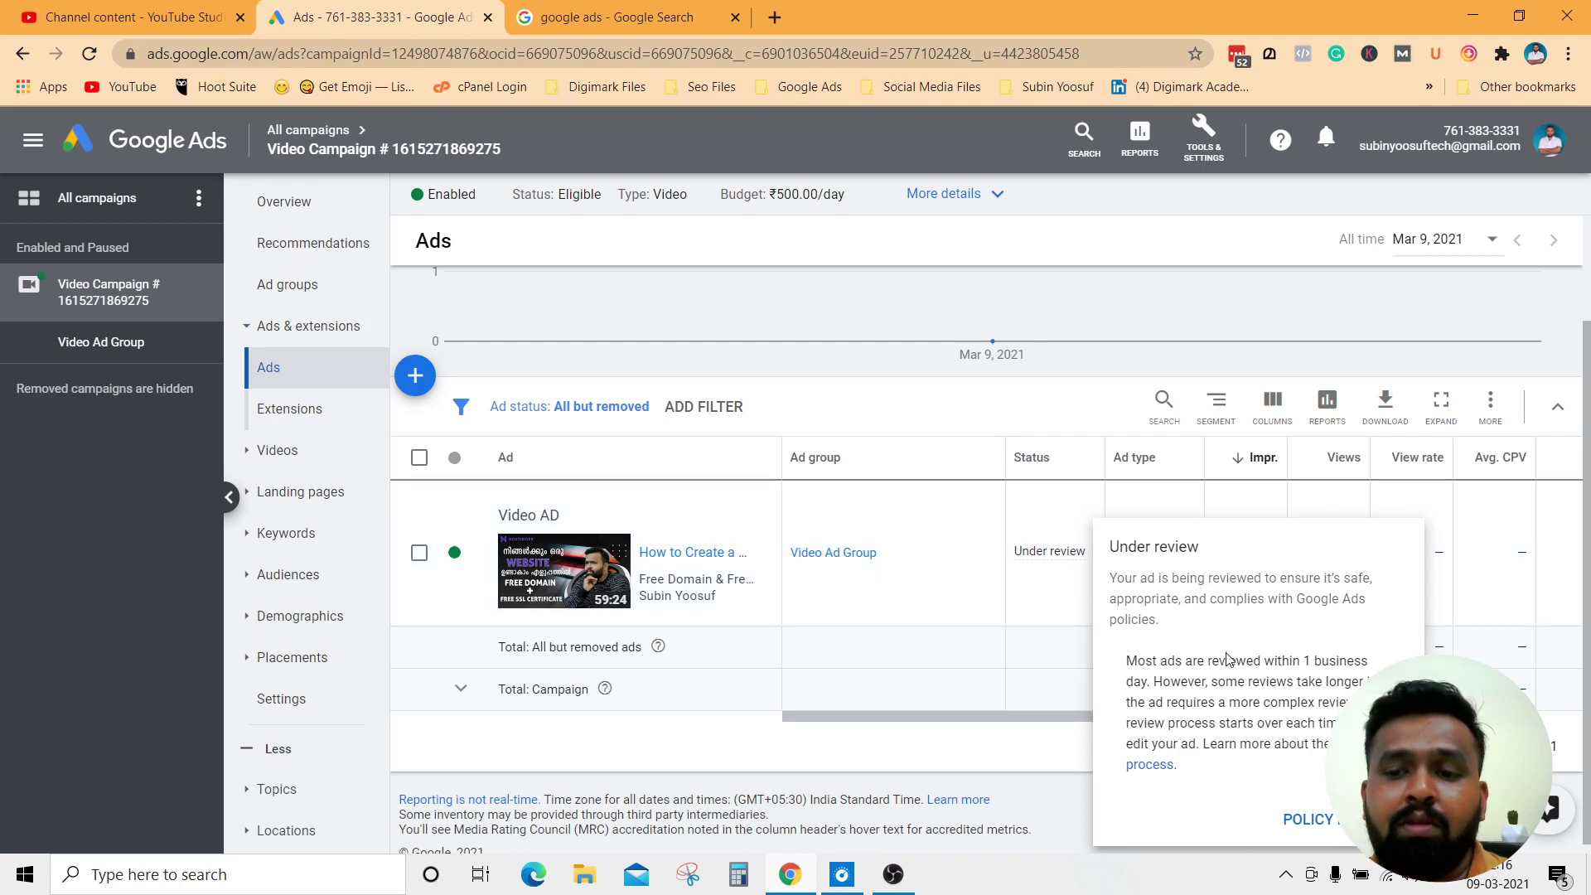
mouse_move(1127, 661)
drag(1127, 661, 1157, 686)
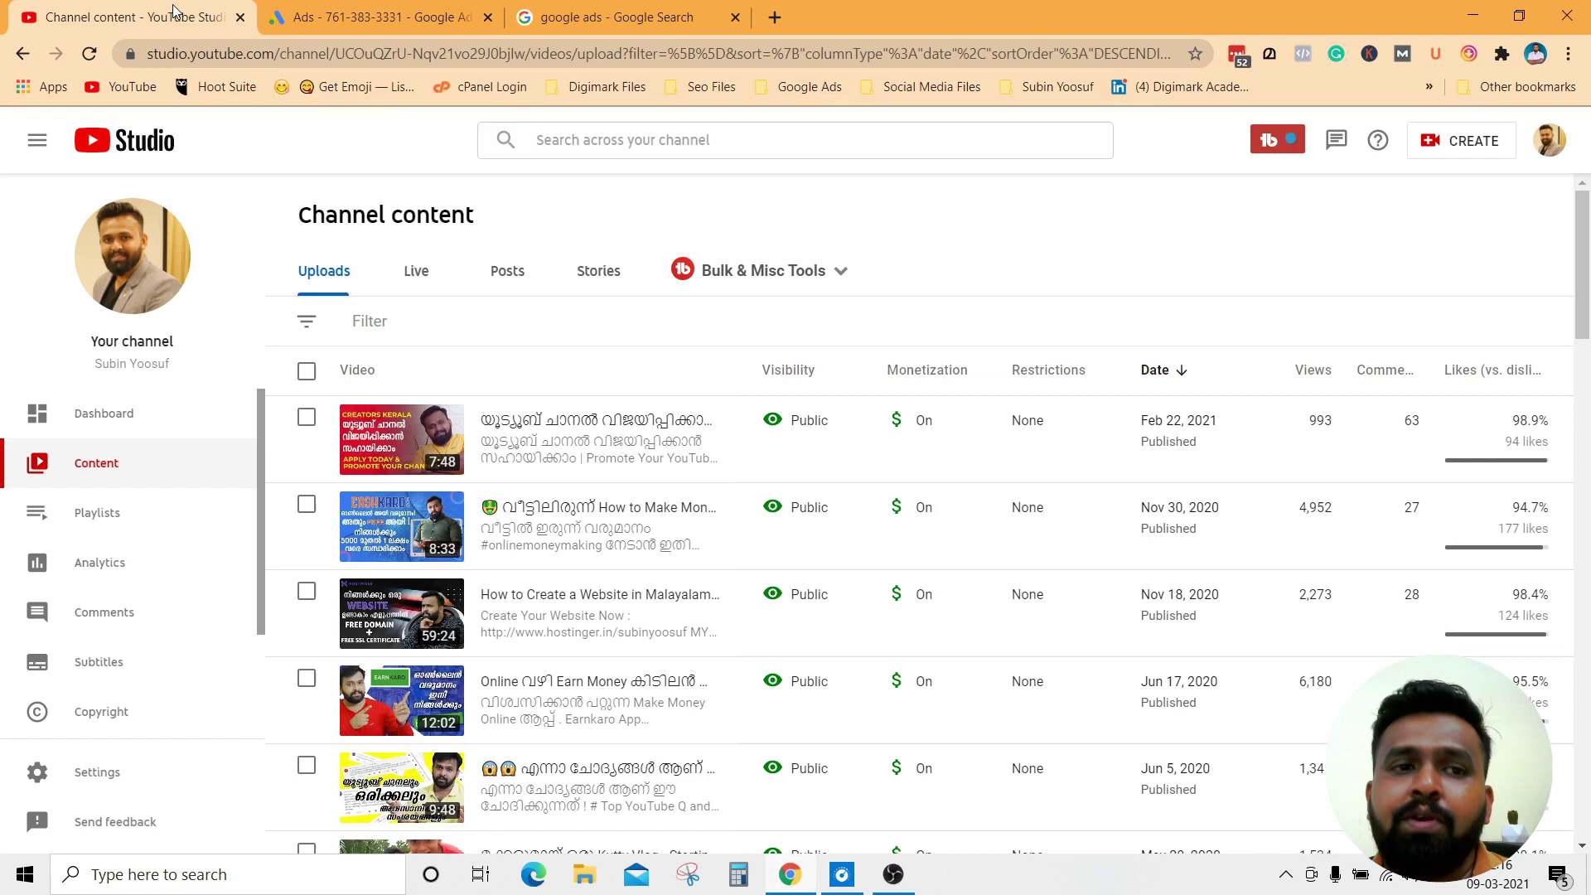
View the website video's Promote option in YouTube Studio and the video ad's Enable and Pause options in Google Ads.
click(128, 16)
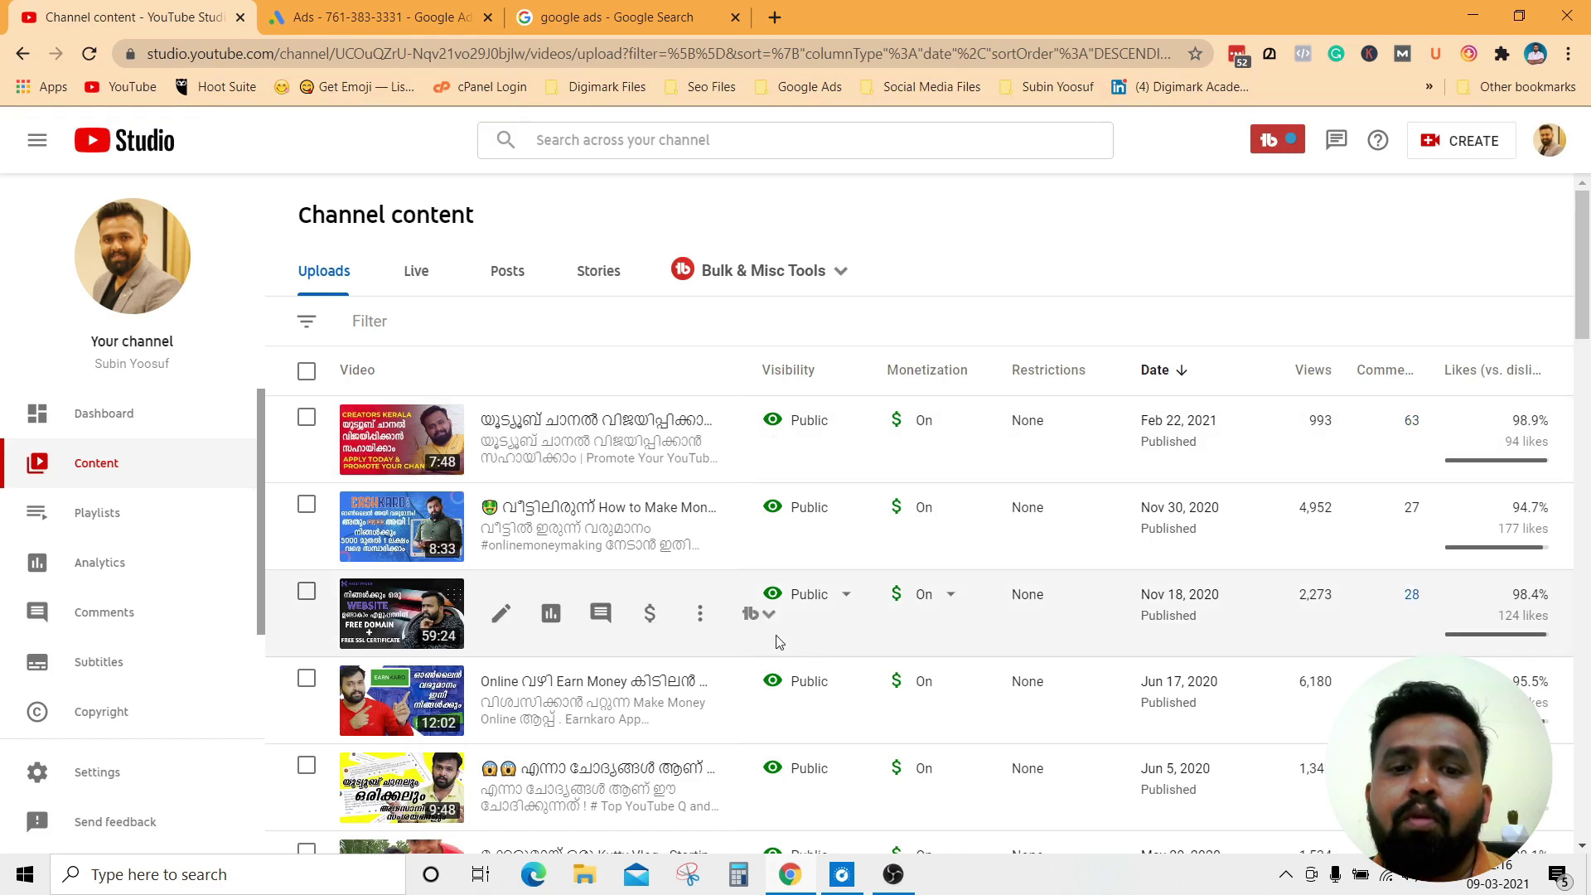
click(702, 615)
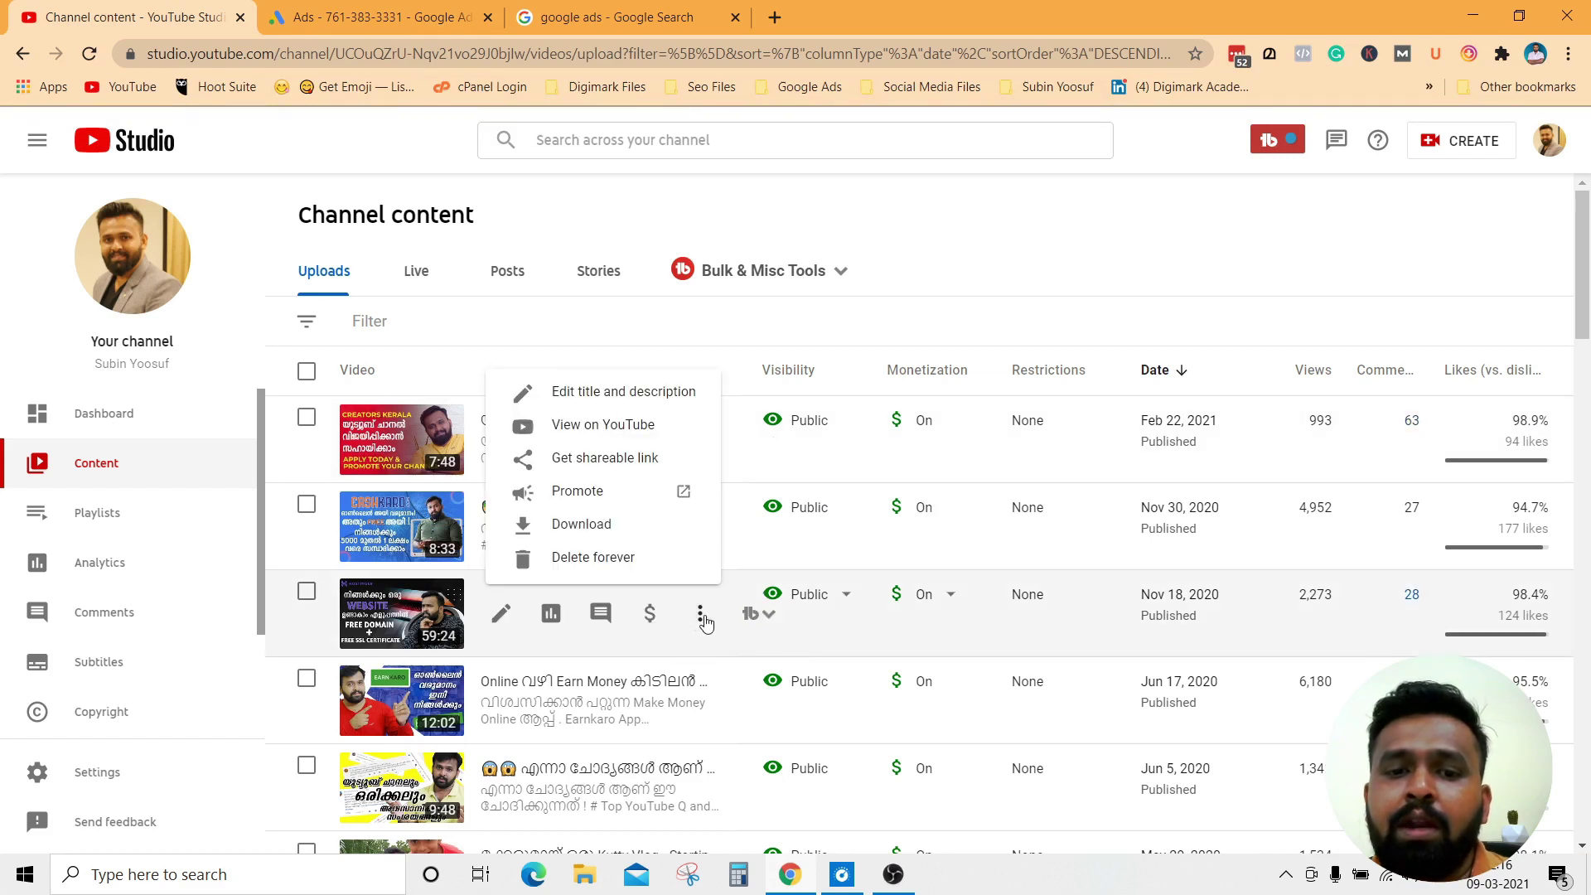
click(595, 507)
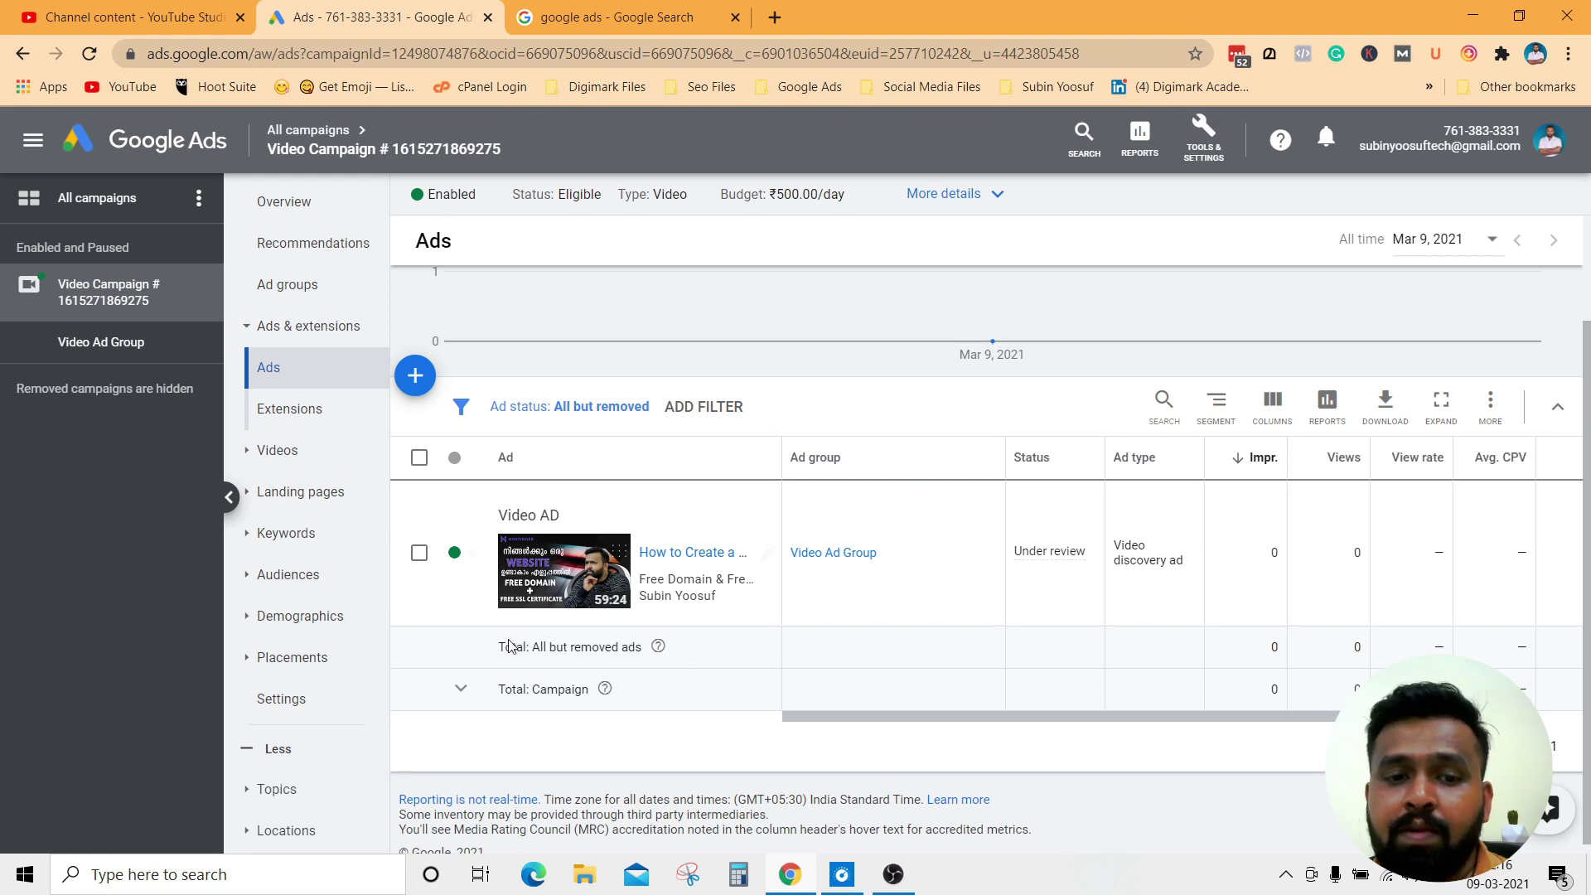
click(470, 554)
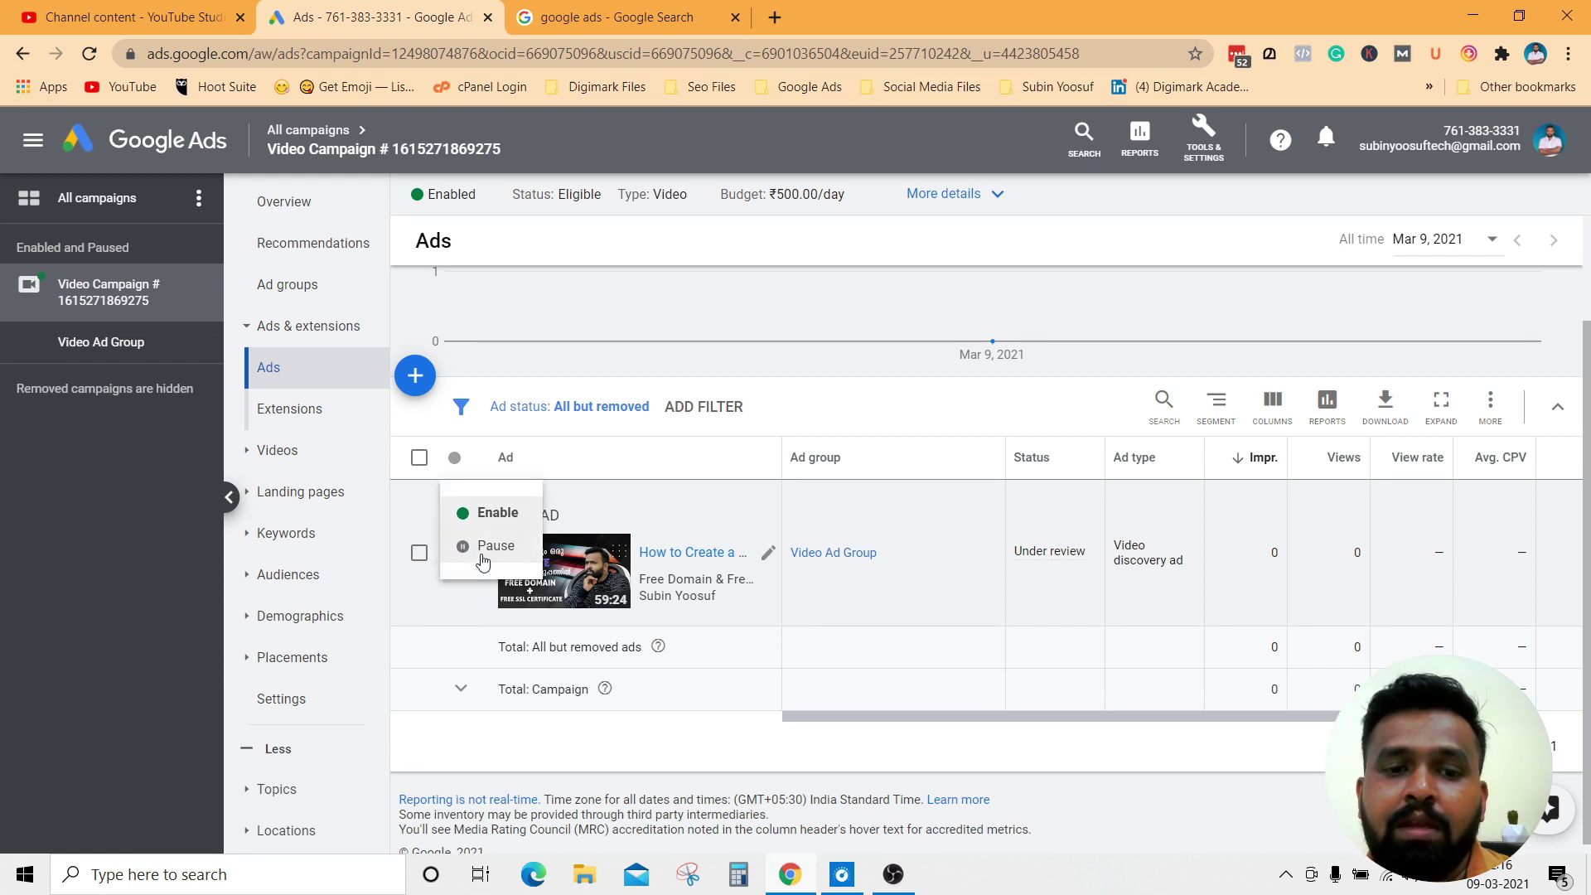
click(854, 659)
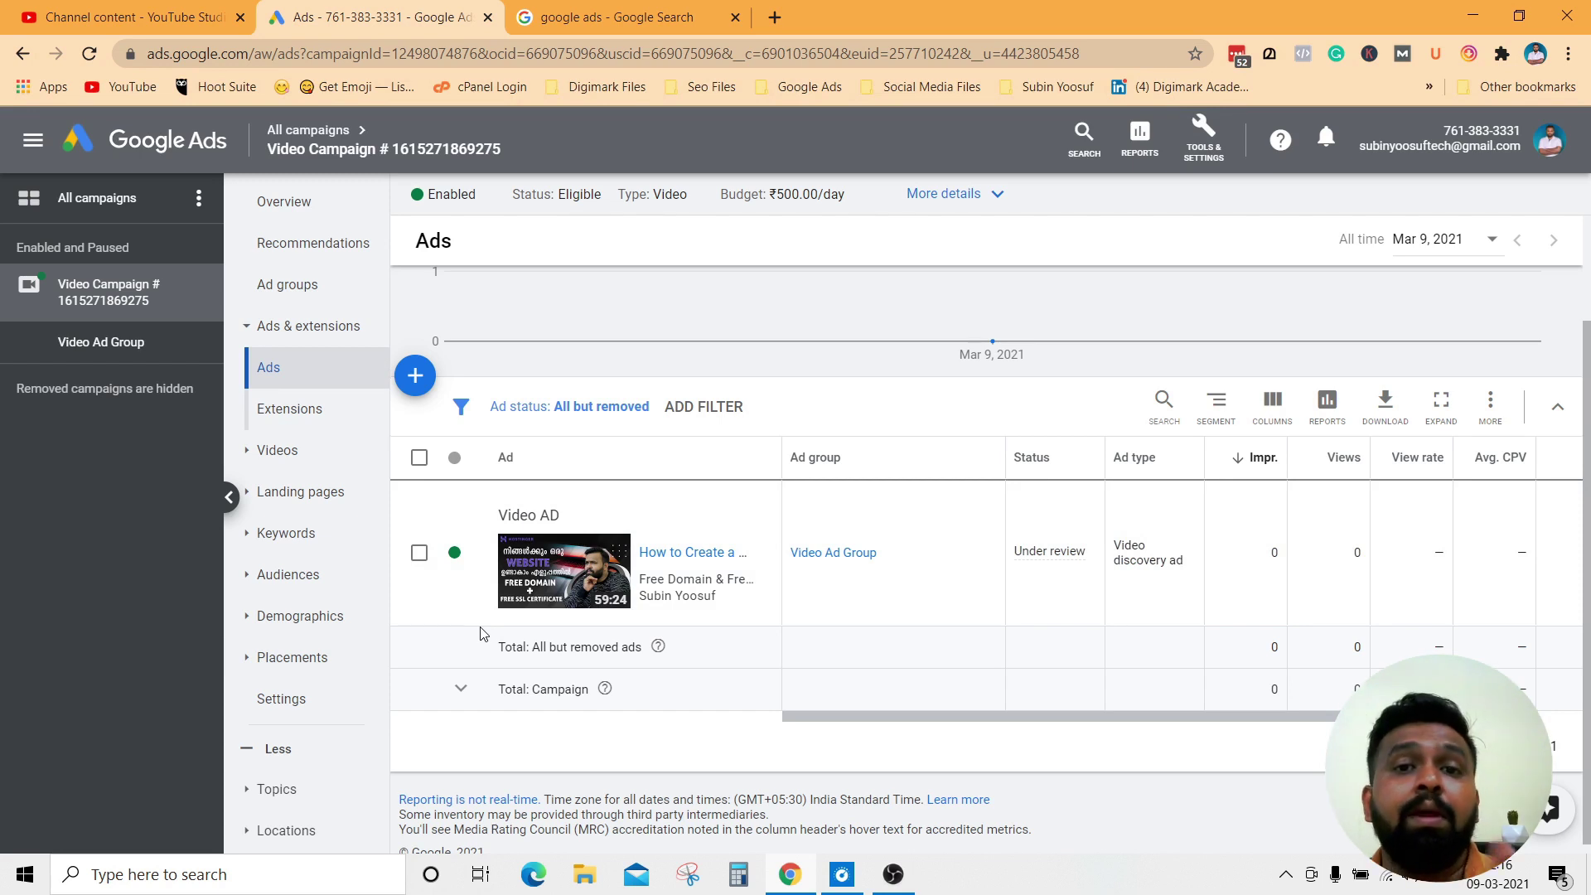
Check the added funds and available payment methods in the billing summary, and return to the campaign's ads.
click(1206, 154)
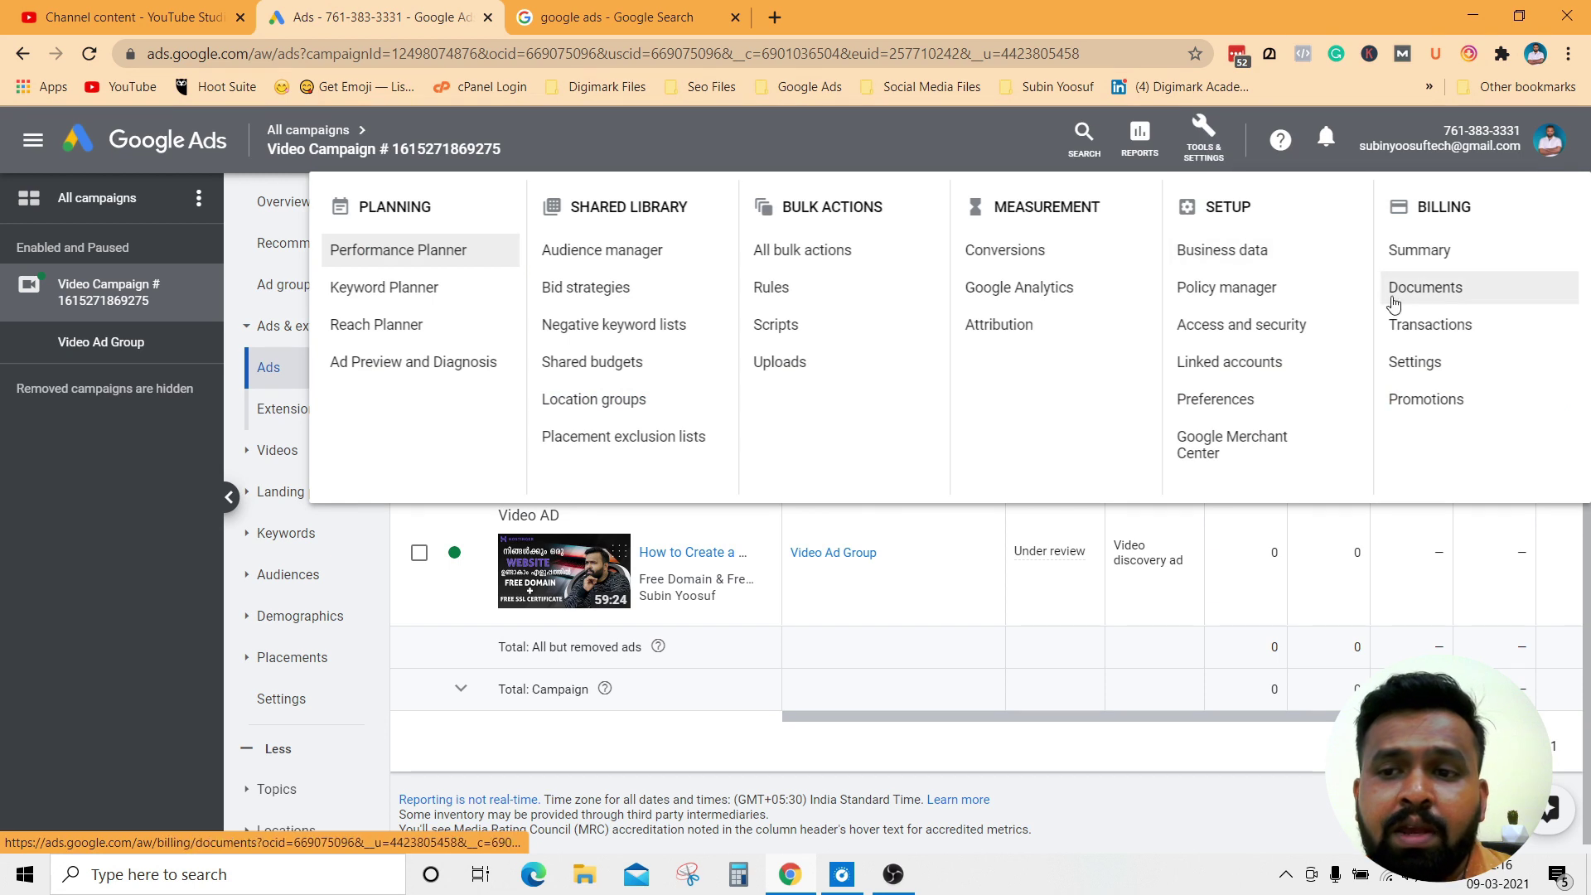
click(1419, 259)
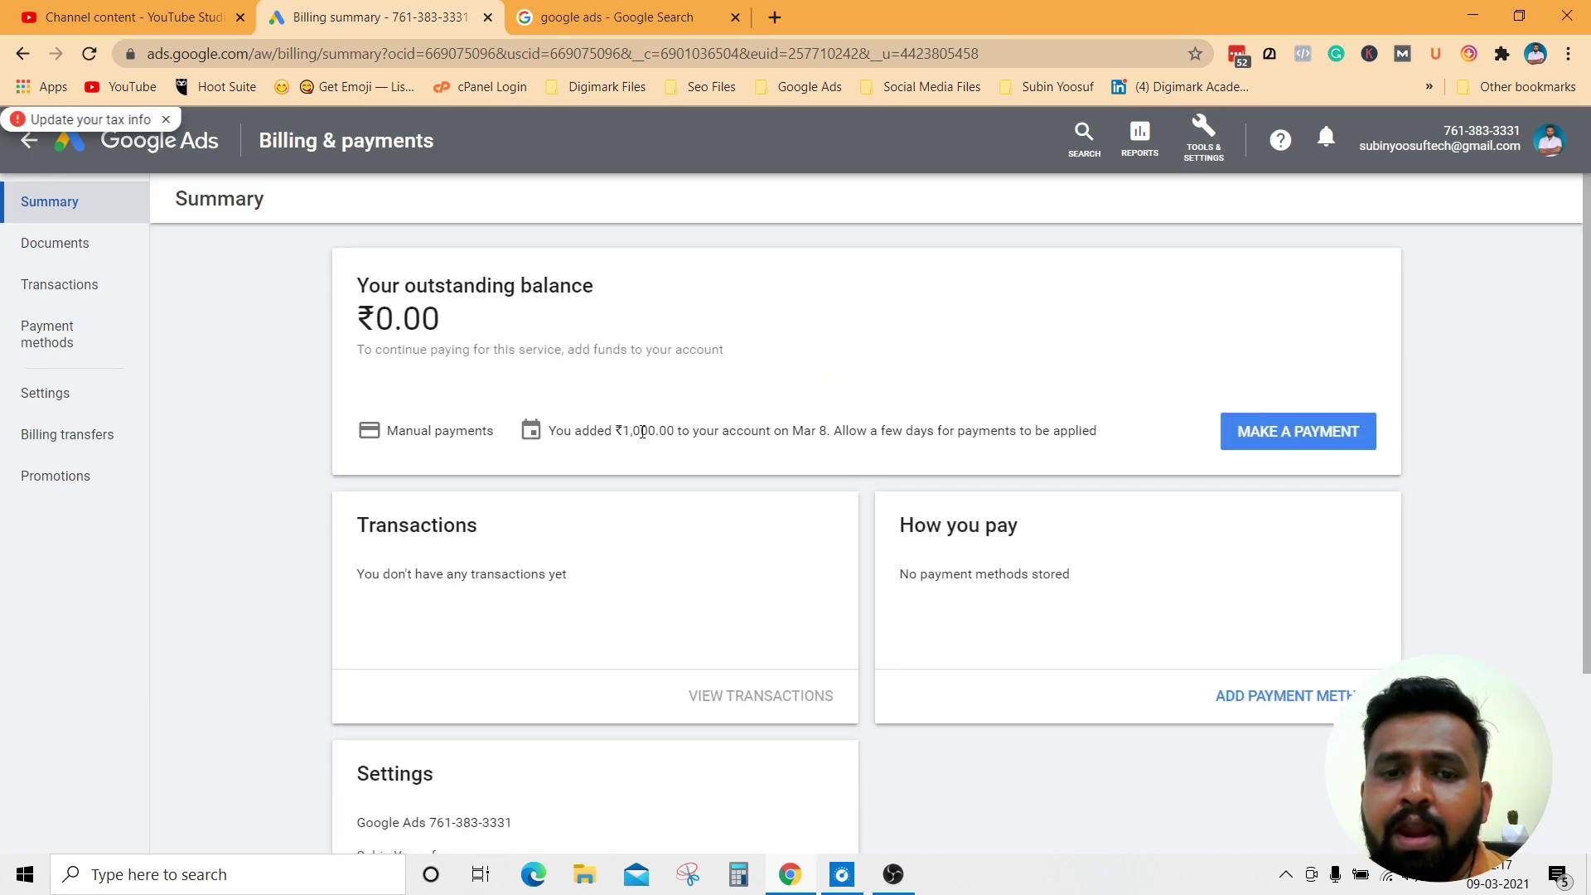
drag(551, 433, 1103, 438)
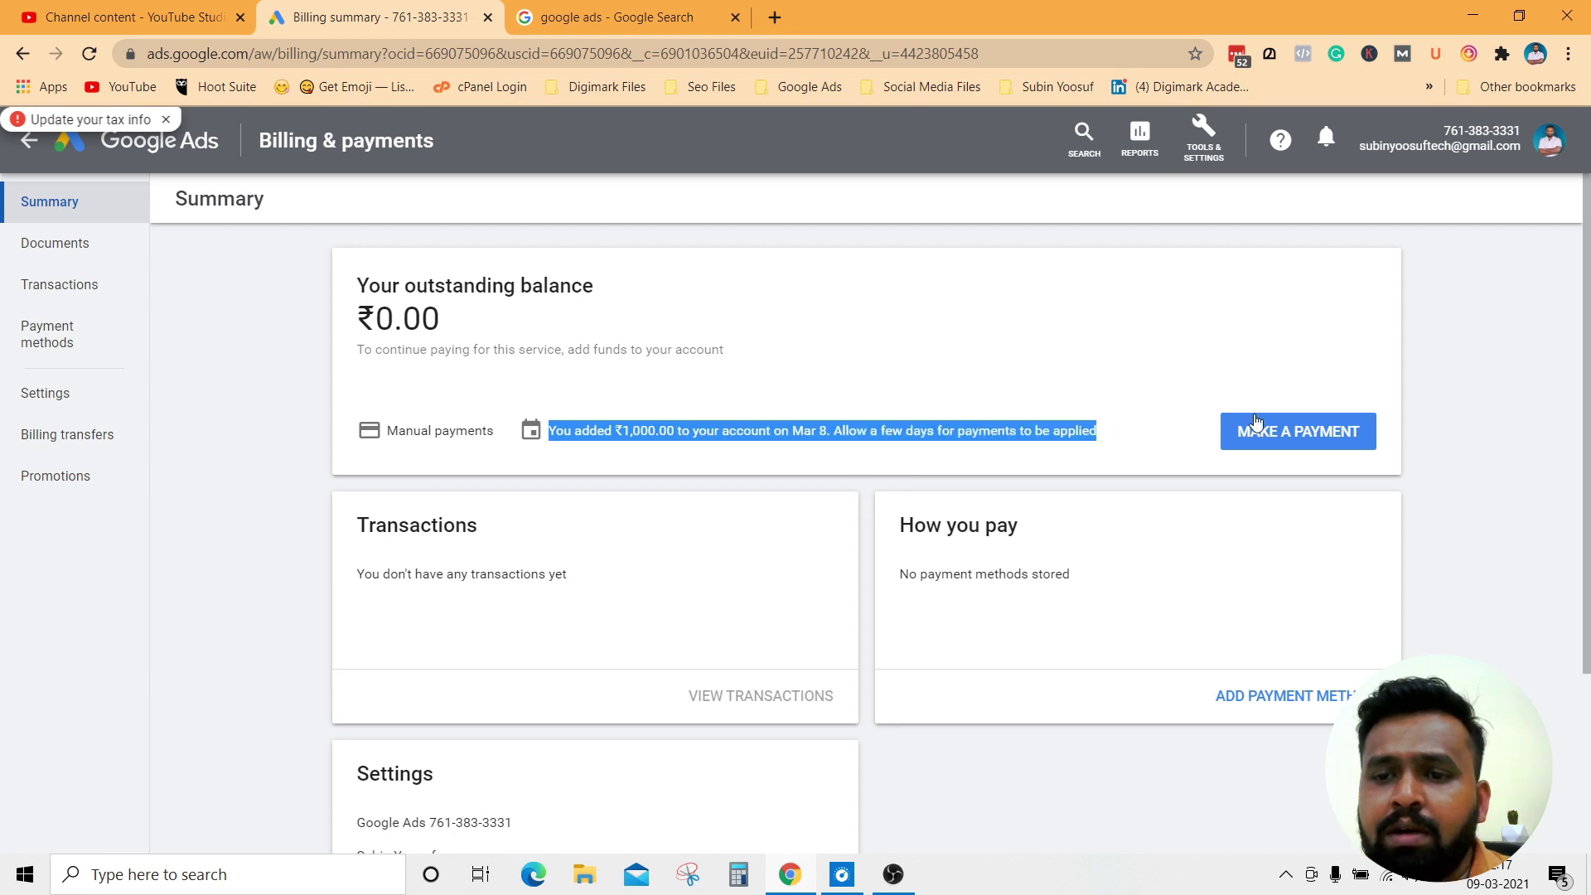
click(1287, 438)
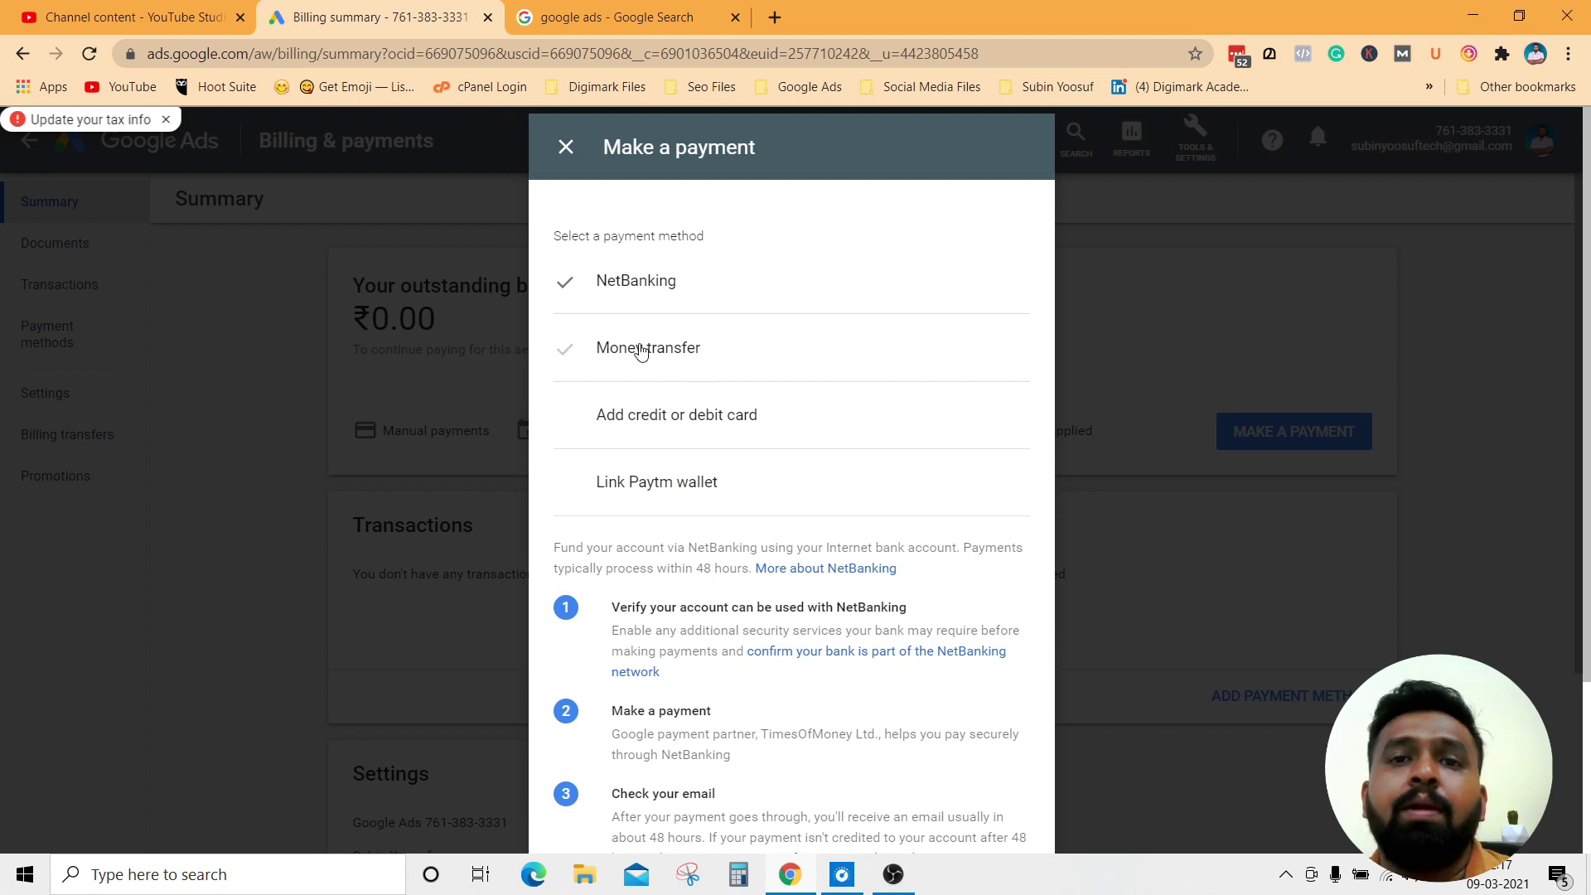
click(565, 149)
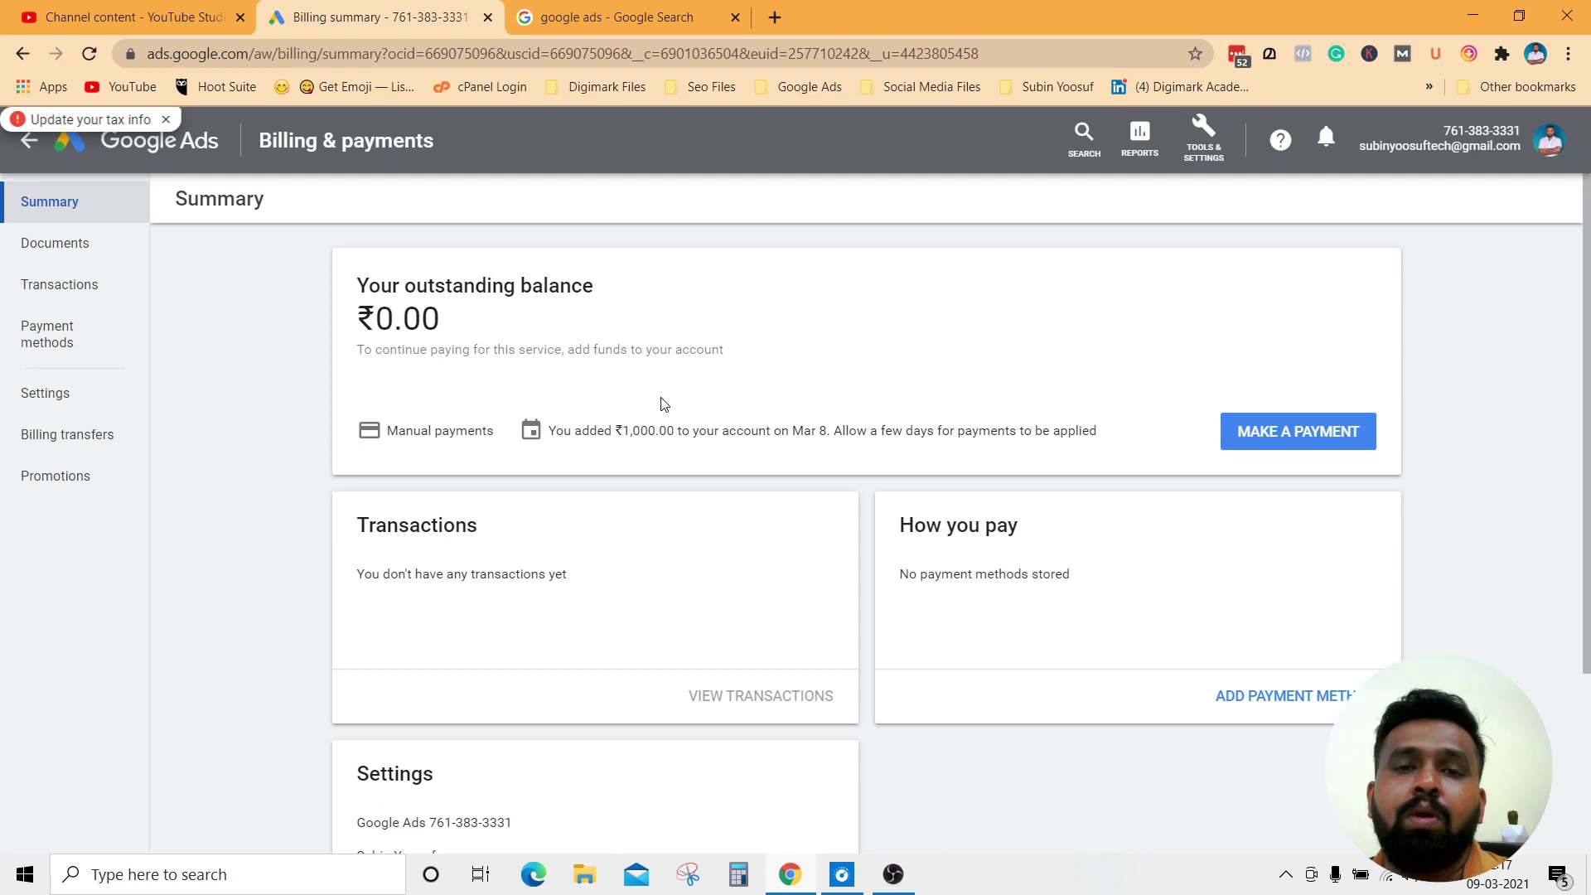
click(25, 146)
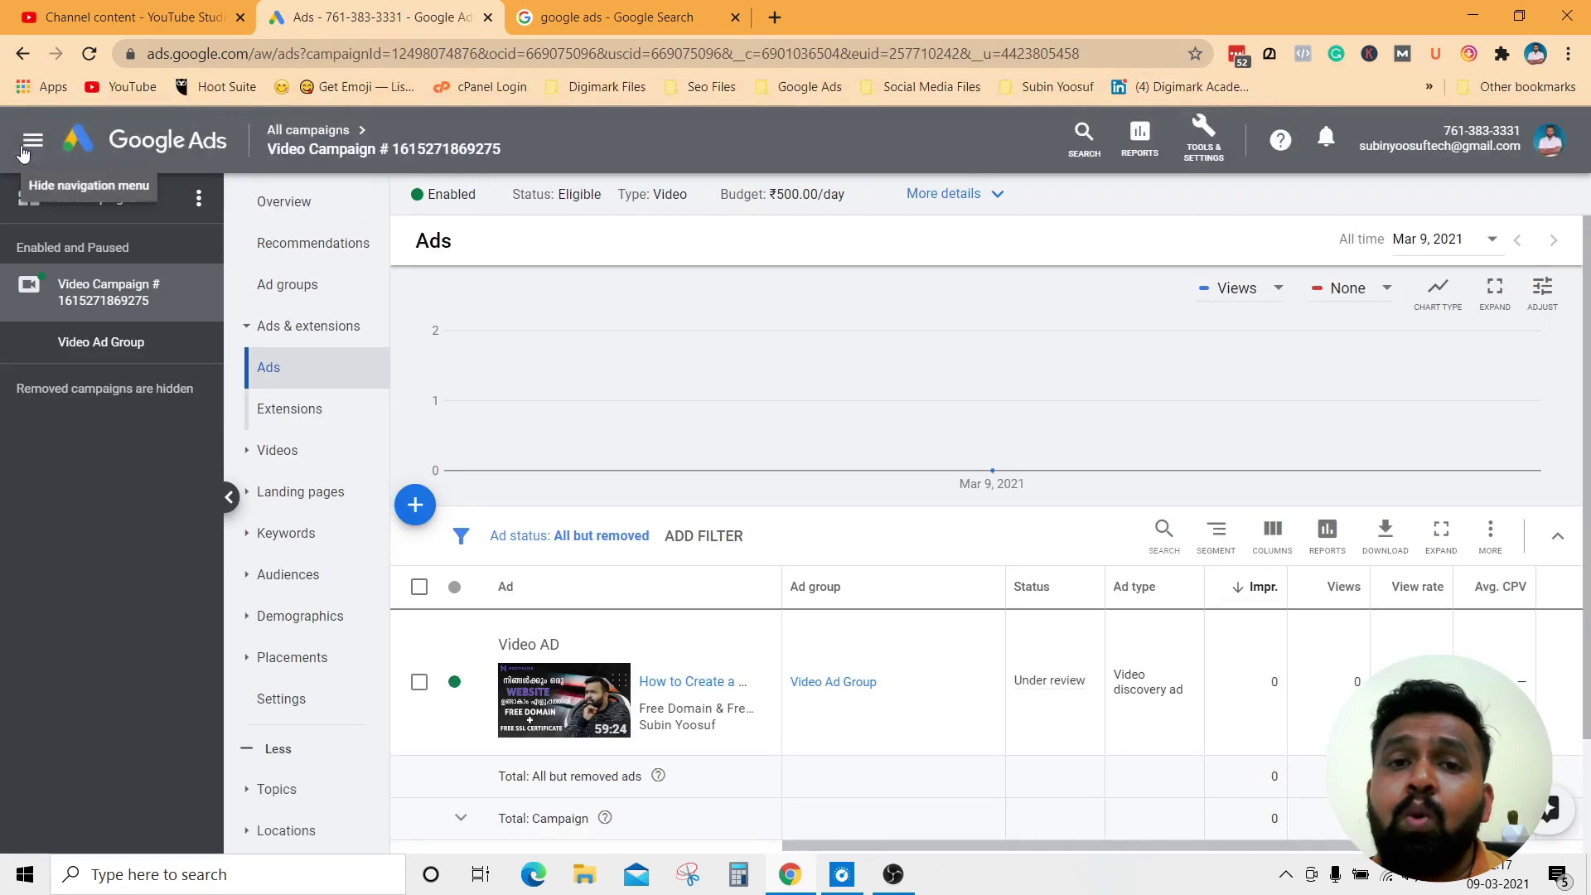
click(198, 15)
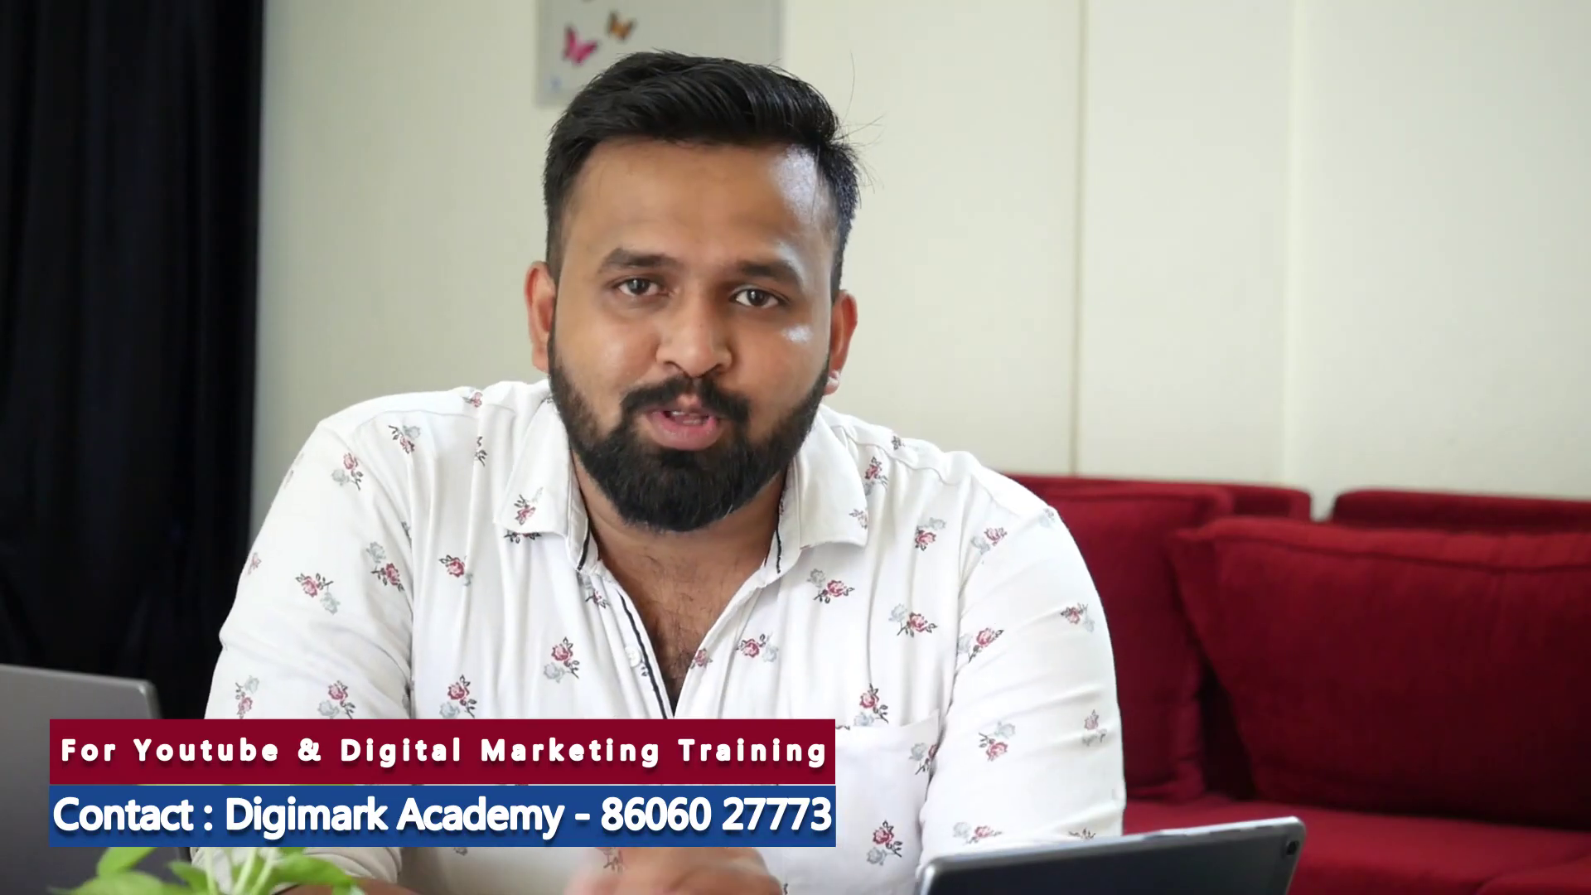